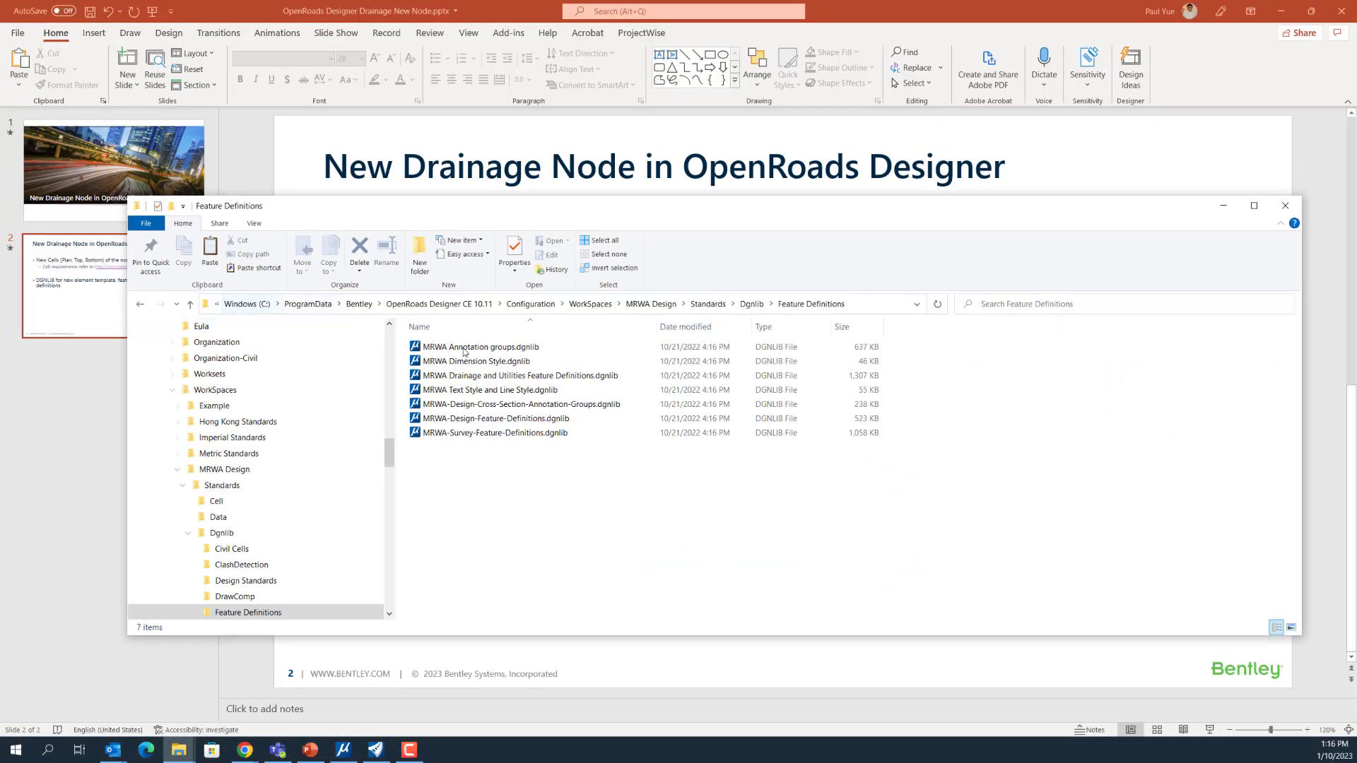
- Duplicate MRWA Drainage and Utilities Feature Definitions.dgnlib within the Feature Definitions folder
{"action": "left_click", "coordinate": [991, 447]}
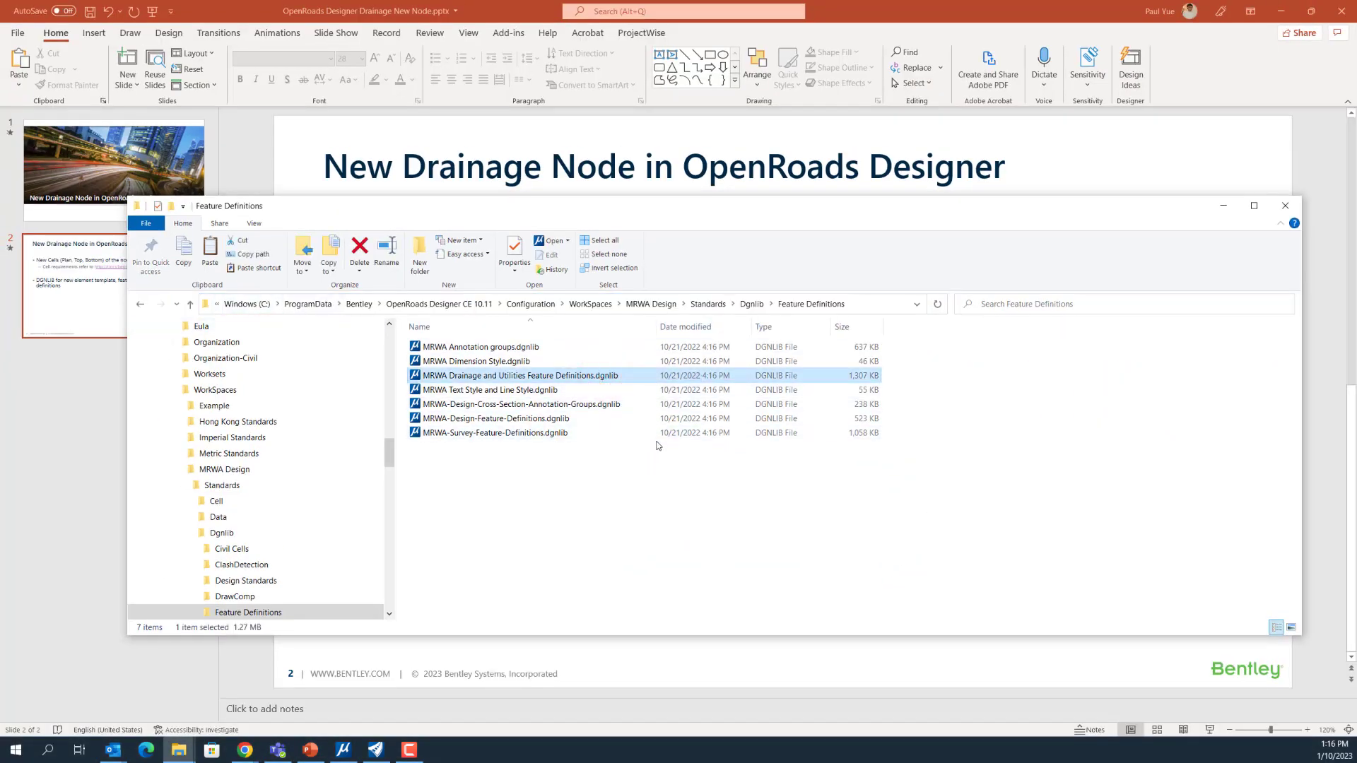
{"action": "key", "text": "ctrl+c"}
{"action": "key", "text": "ctrl+v"}
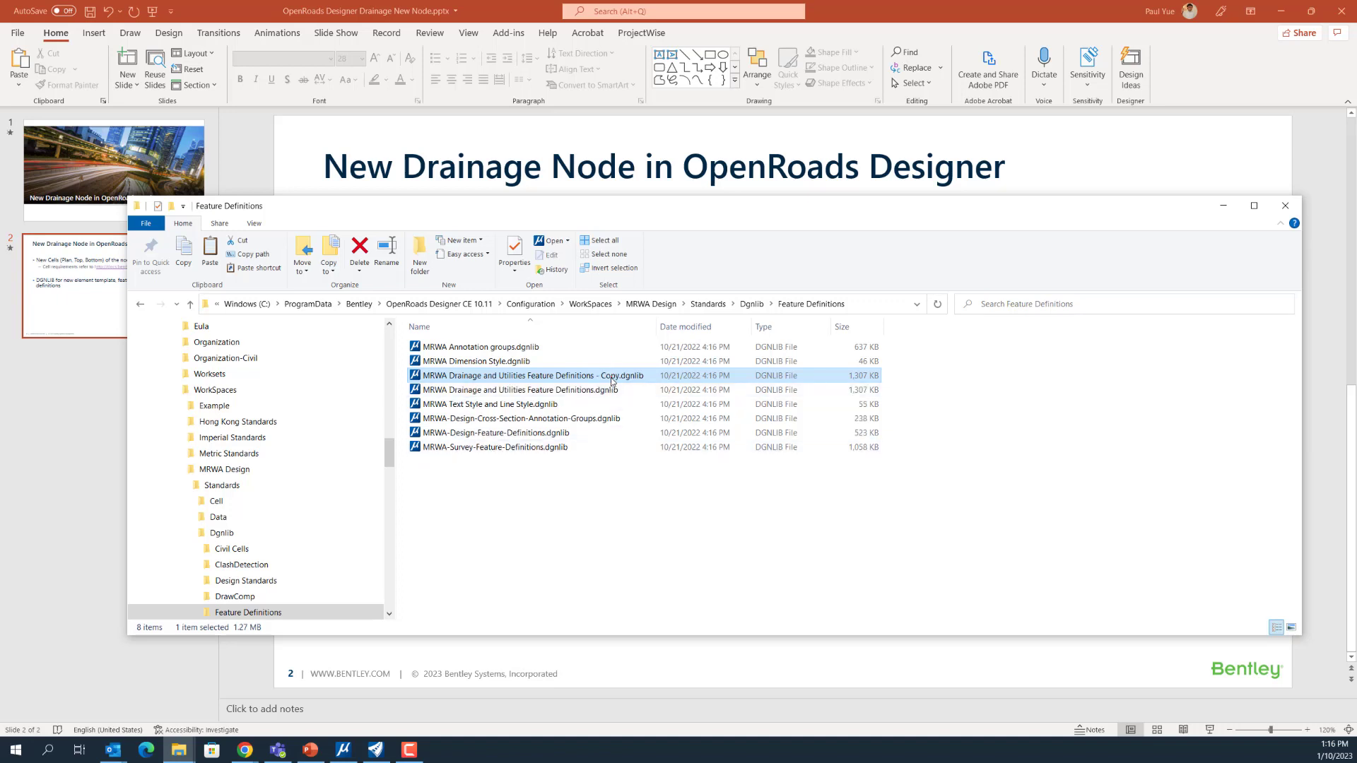
- Rename the copied library to MRWA Drainage and Utilities Feature Definitions.org, accepting the changed file extension
{"action": "left_click", "coordinate": [597, 377]}
{"action": "left_click_drag", "start_coordinate": [597, 377], "coordinate": [667, 382]}
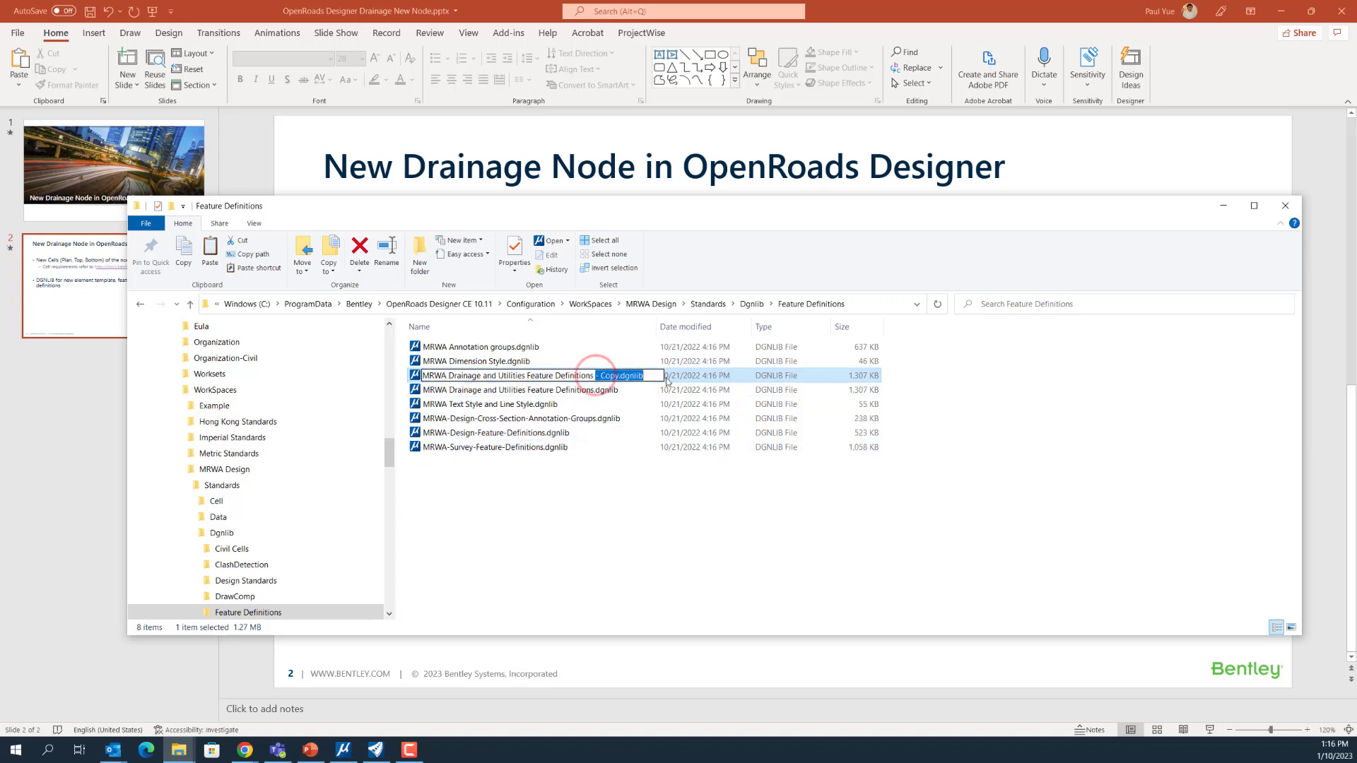
{"action": "key", "text": "BackSpace"}
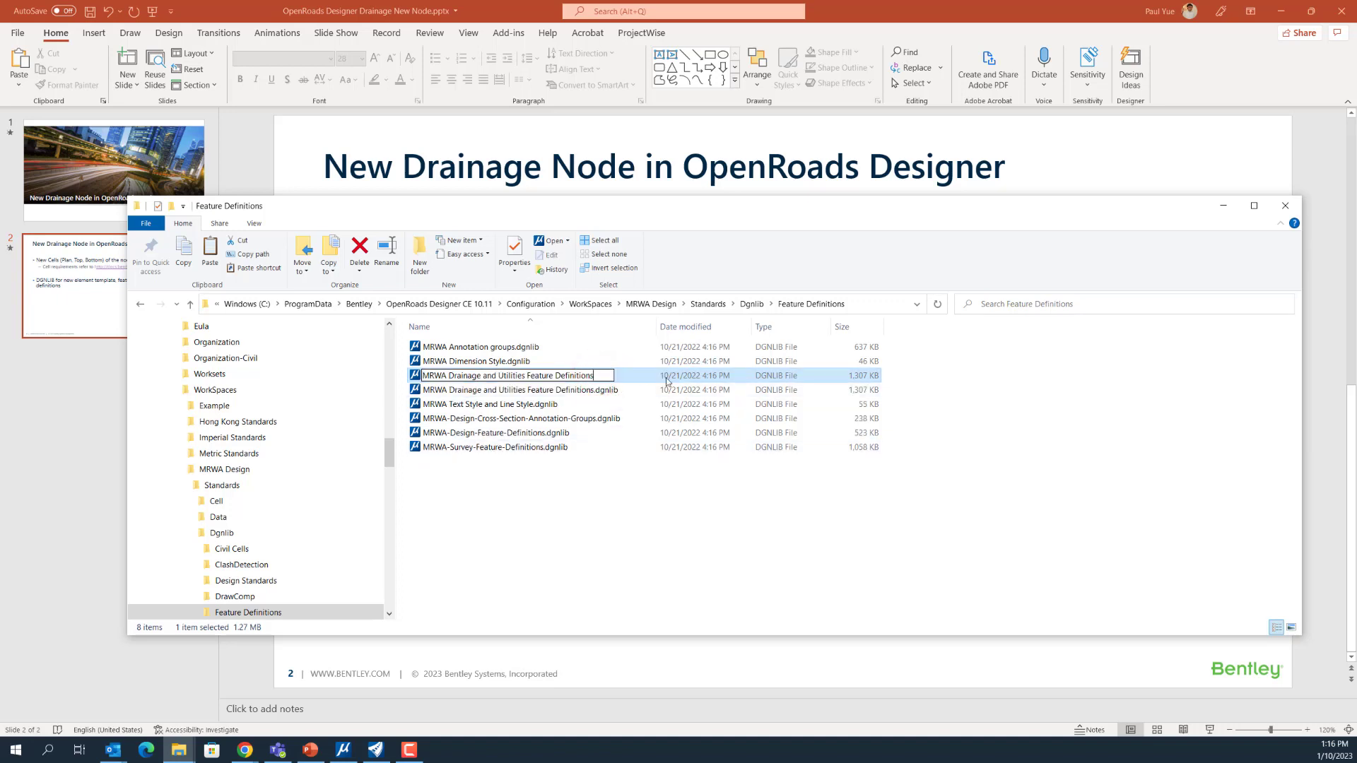
{"action": "type", "text": ".org"}
{"action": "key", "text": "Return"}
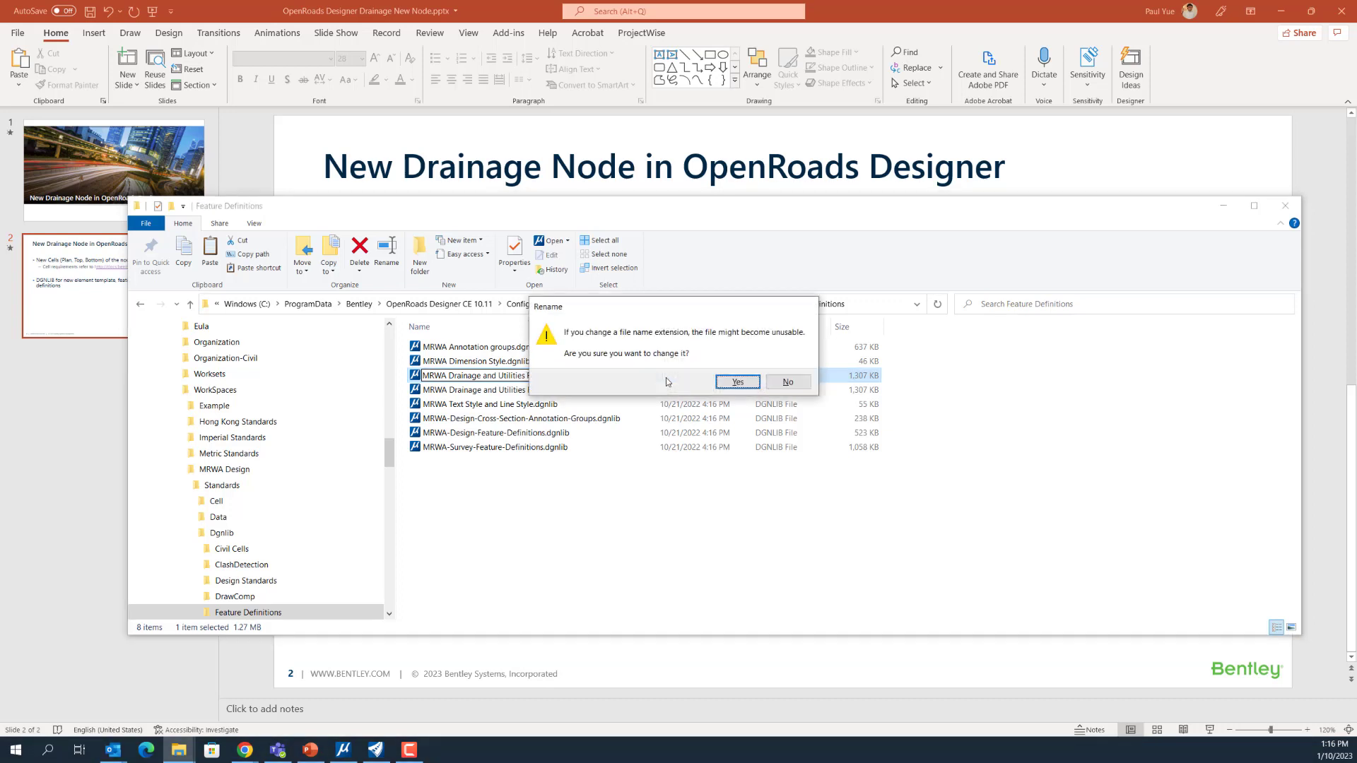
{"action": "left_click", "coordinate": [735, 382]}
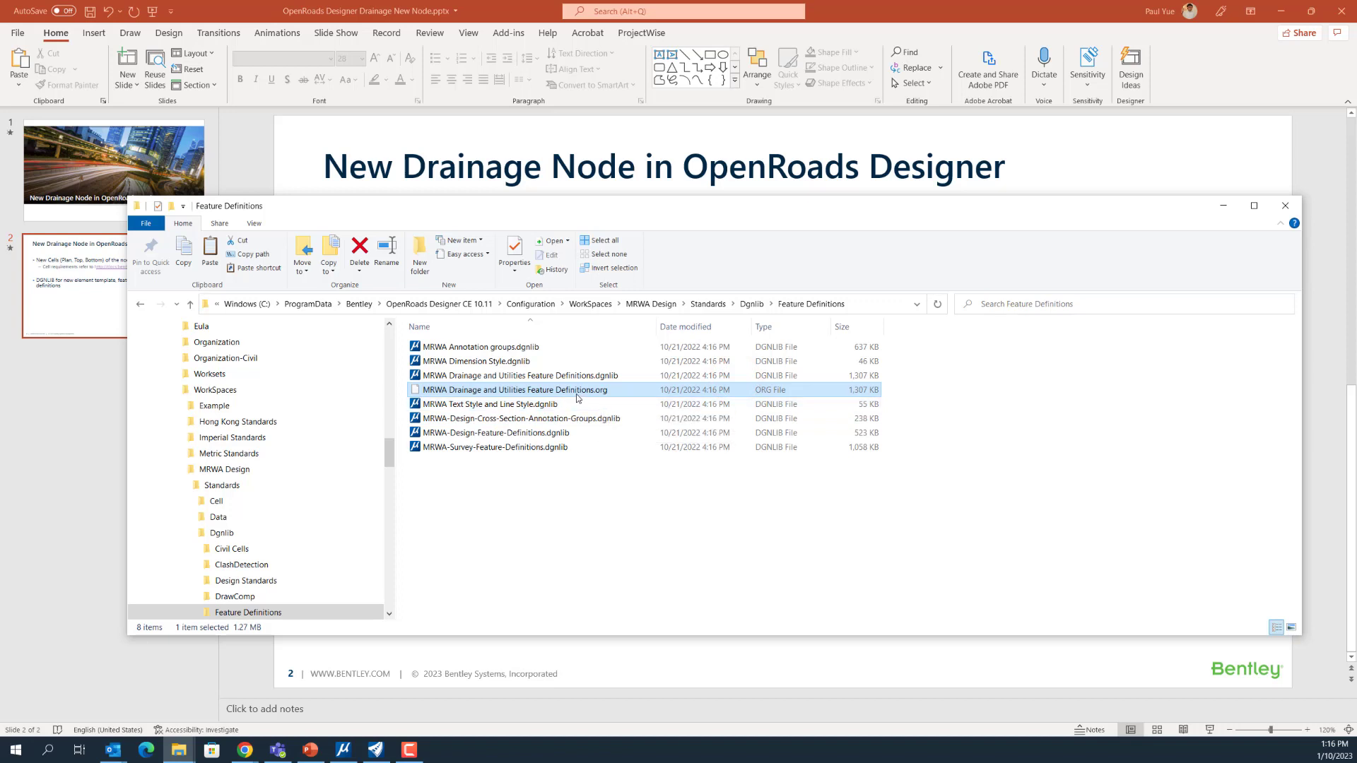
- Switch to OpenRoads Designer and open MRWA Drainage and Utilities Feature Definitions.dgnlib from the MRWA Design workspace's Feature Definitions folder
{"action": "left_click", "coordinate": [596, 376]}
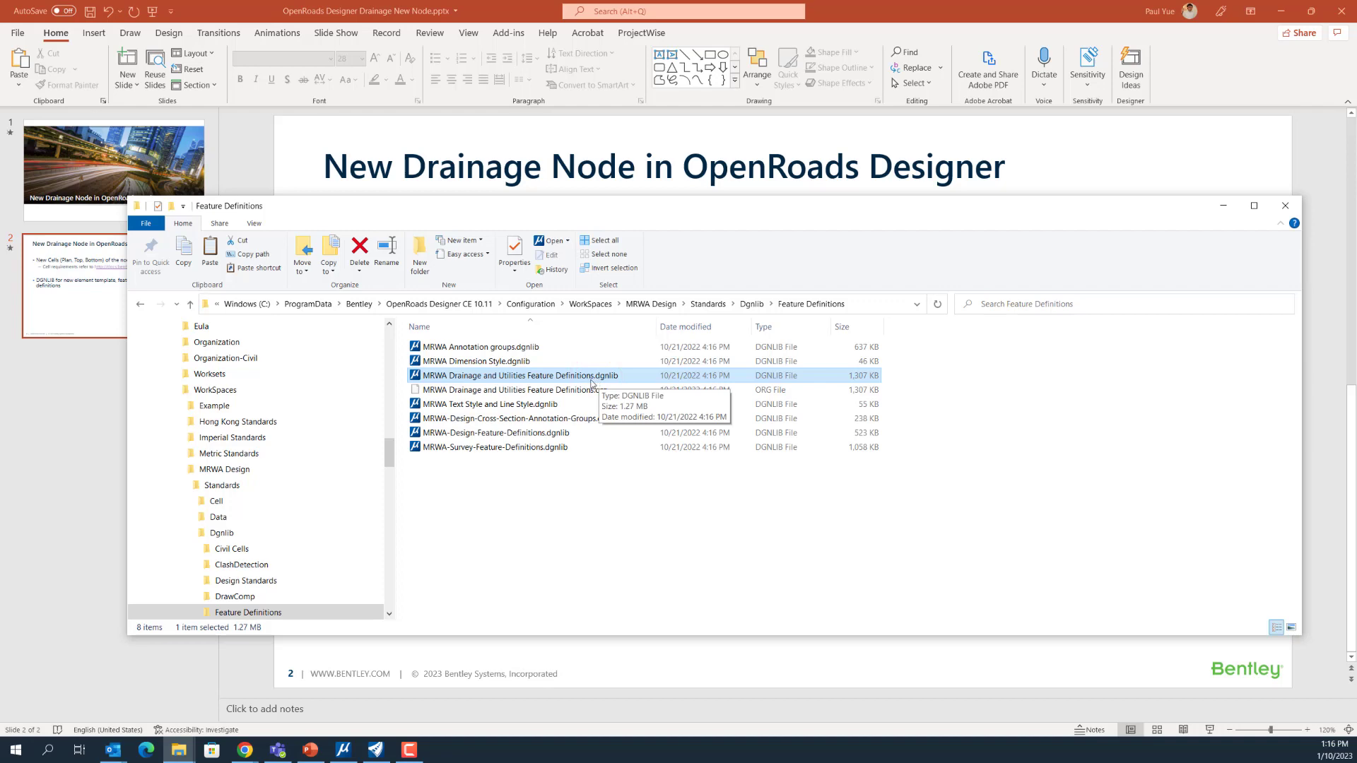
{"action": "left_click", "coordinate": [377, 750]}
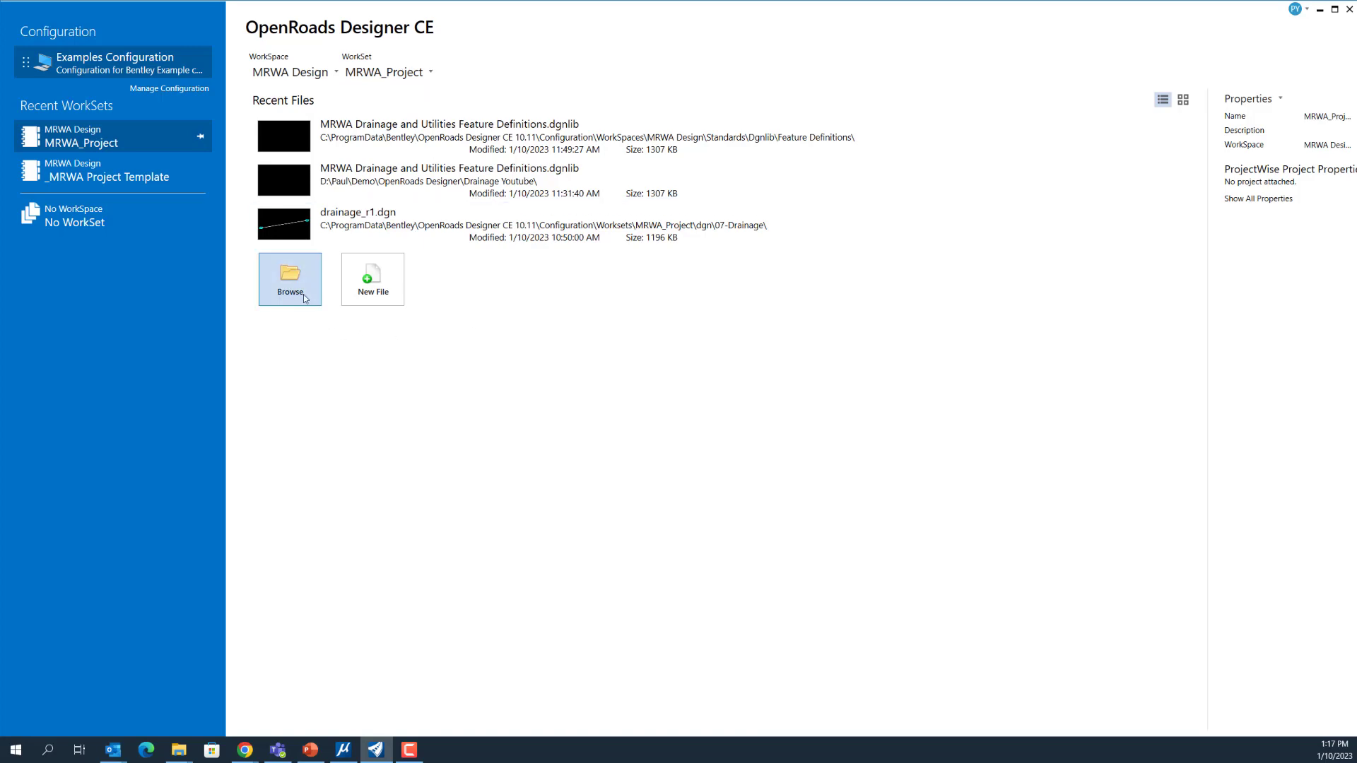
{"action": "left_click", "coordinate": [423, 134]}
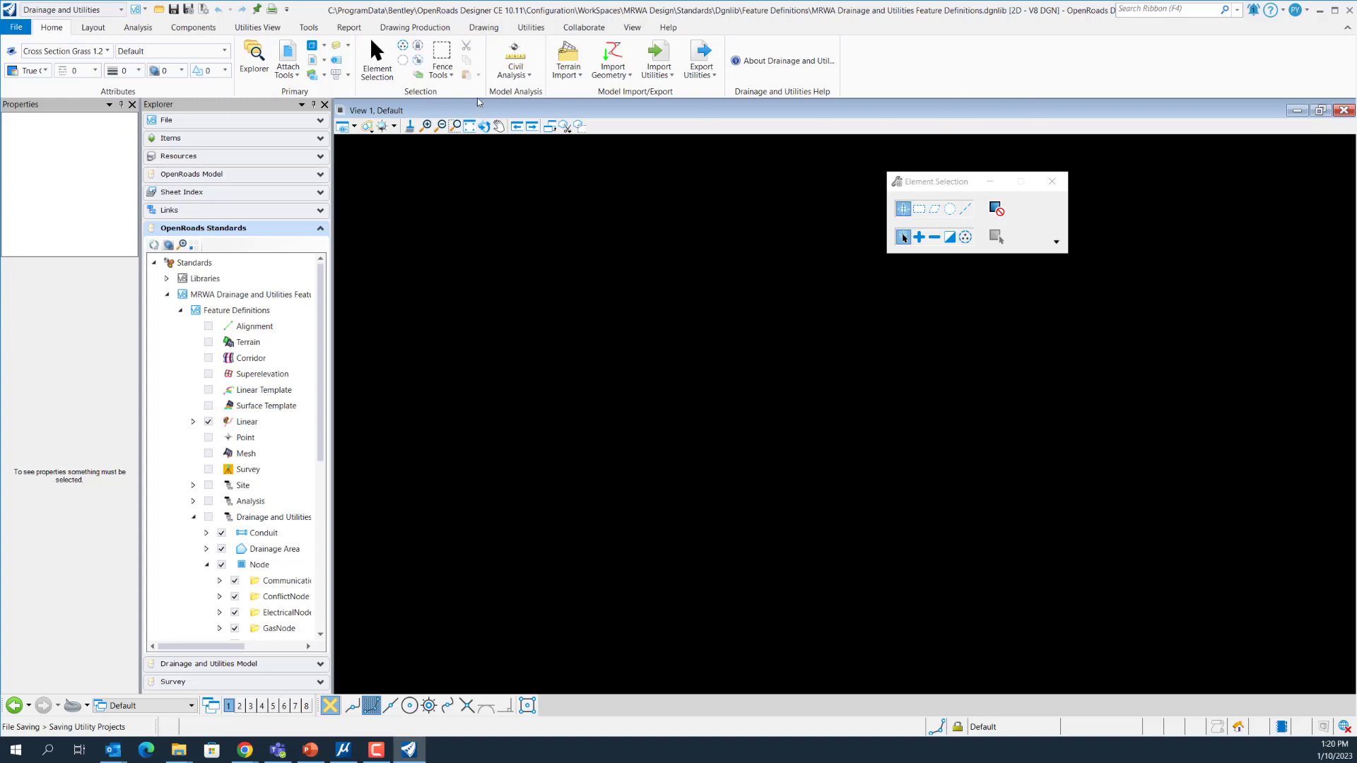
- Open the element template manager and expand the Drainage Nodes group of the MRWA Drainage and Utilities Feature Definitions library
{"action": "left_click", "coordinate": [107, 51]}
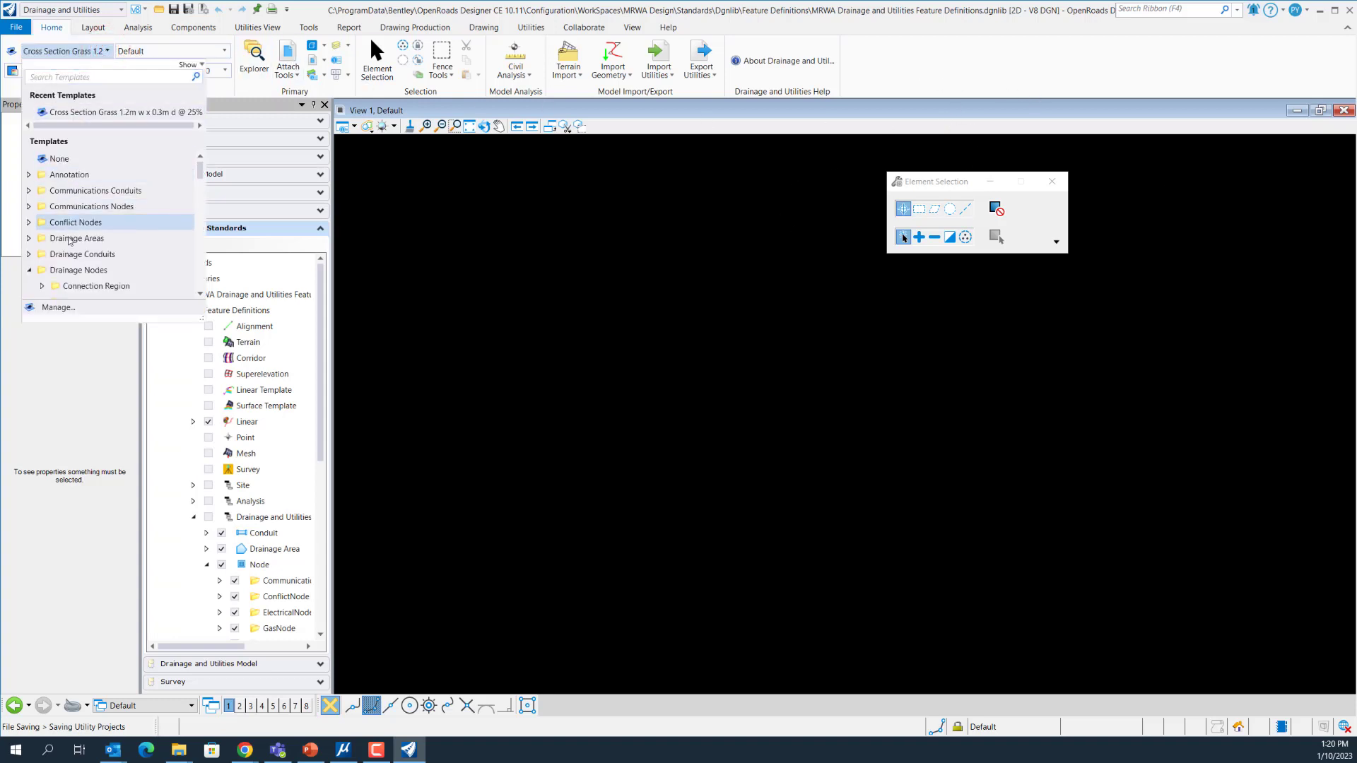
{"action": "left_click", "coordinate": [52, 308]}
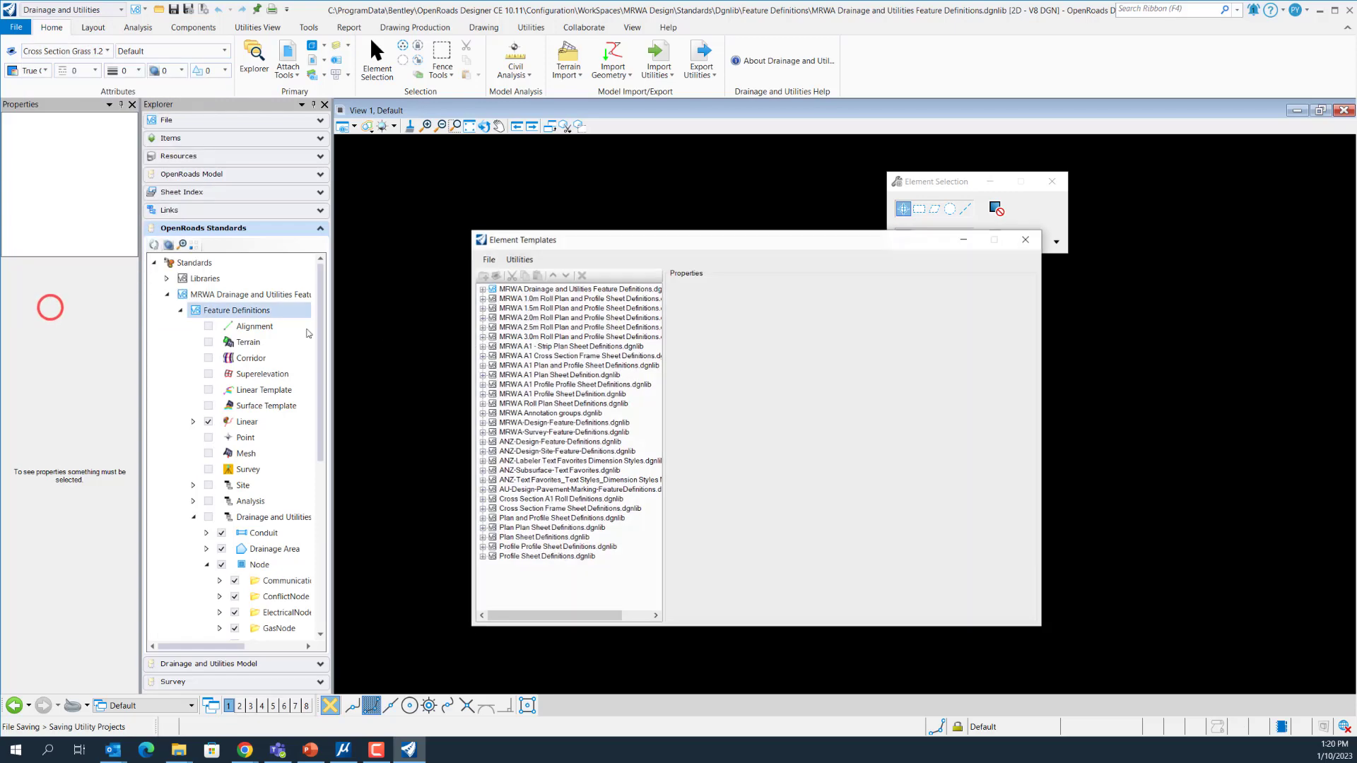
{"action": "left_click_drag", "start_coordinate": [684, 247], "coordinate": [615, 214]}
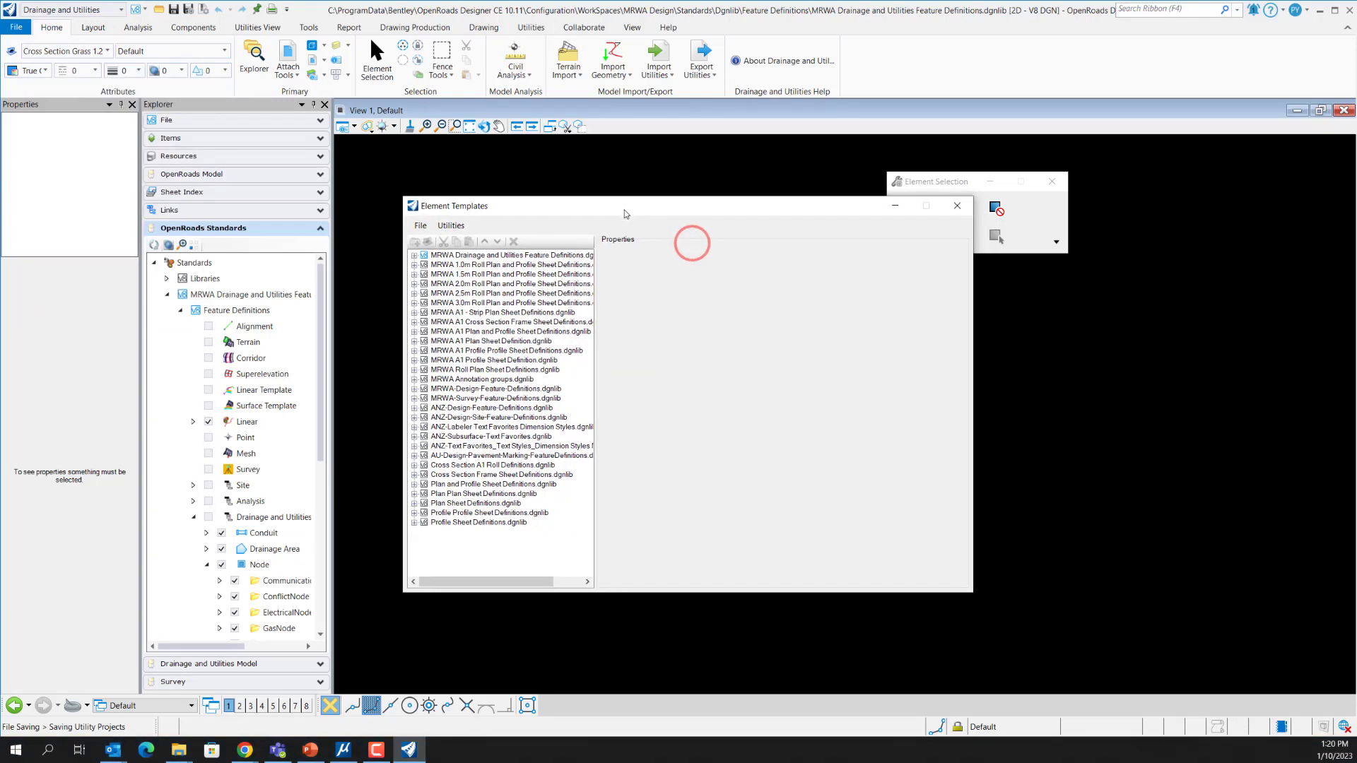
{"action": "left_click", "coordinate": [415, 256]}
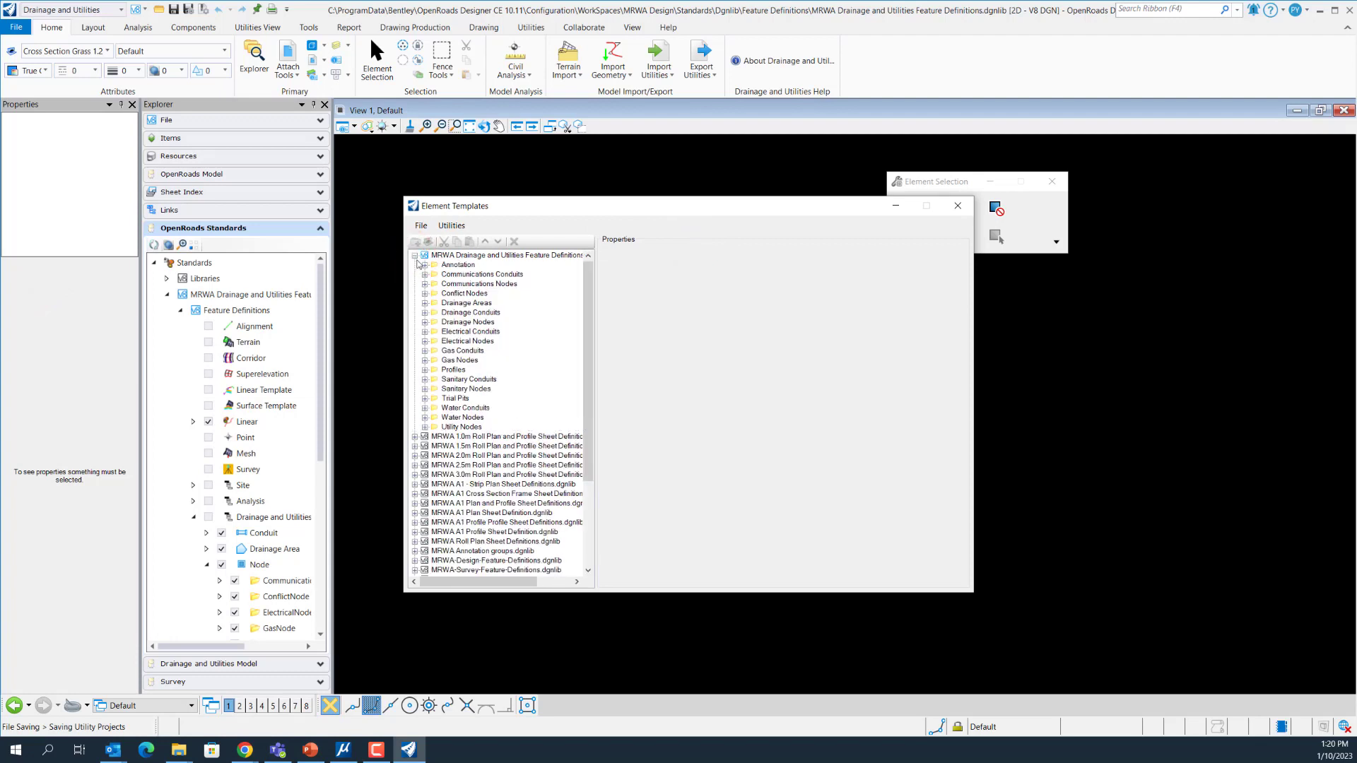
{"action": "left_click", "coordinate": [425, 323]}
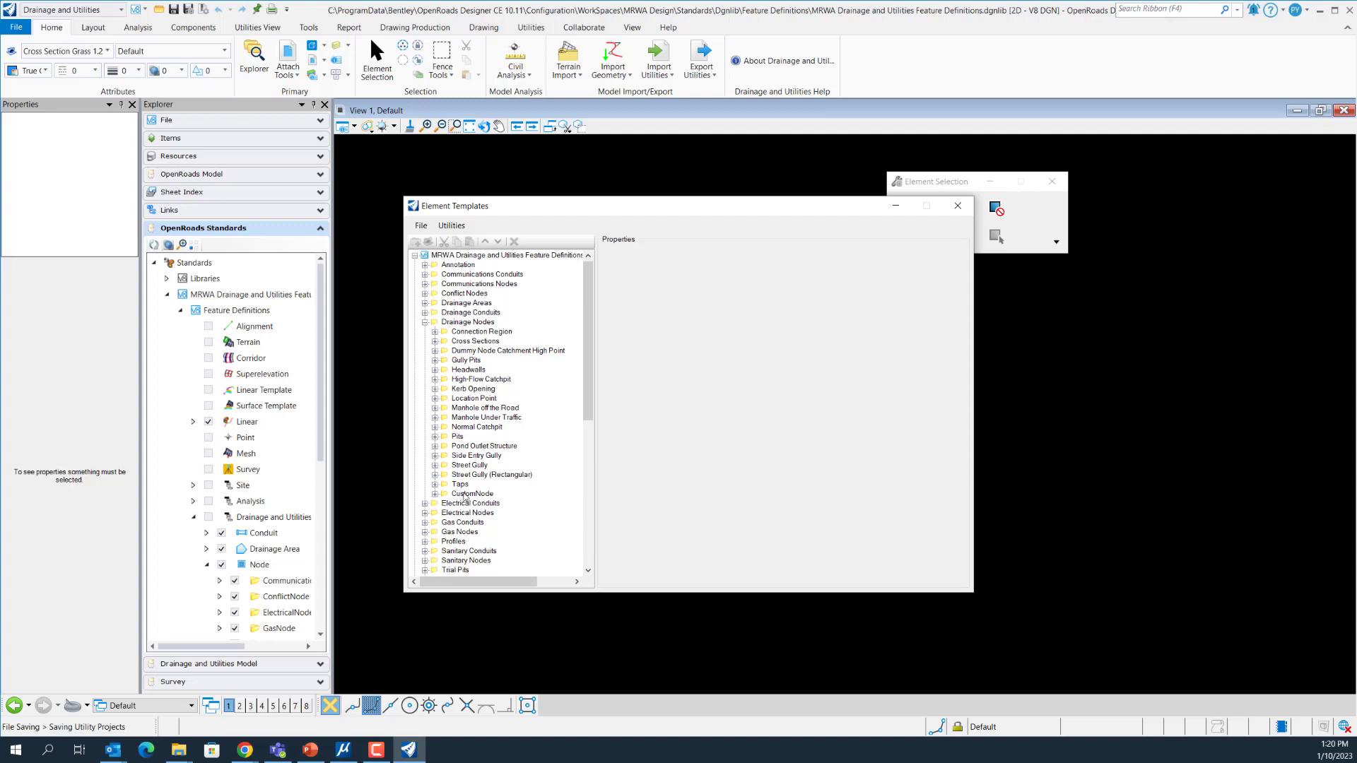
{"action": "left_click", "coordinate": [469, 493]}
{"action": "right_click", "coordinate": [487, 498]}
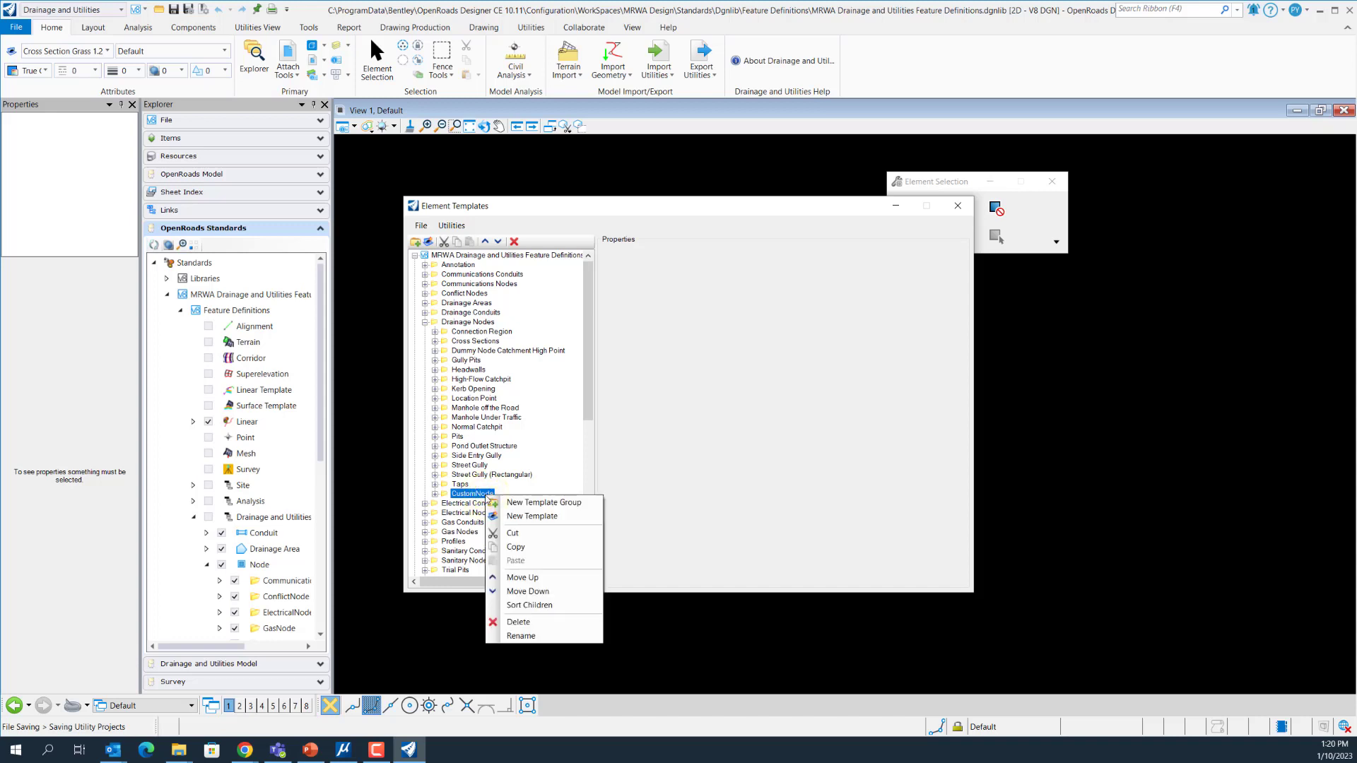
{"action": "left_click", "coordinate": [466, 495]}
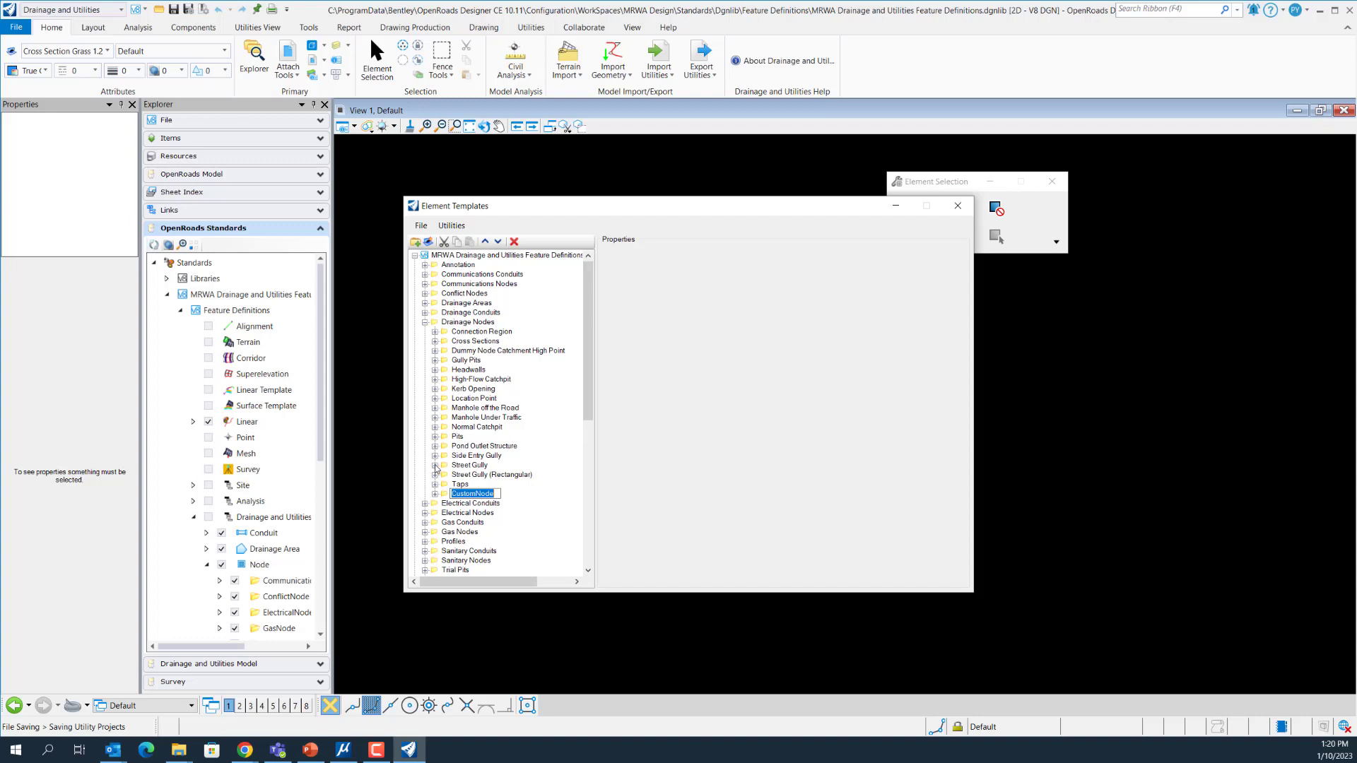
- Copy the Plan, Profile, 3D Top and 3D Bottom templates from the BGT 1200 group under Street Gully
{"action": "left_click", "coordinate": [434, 465]}
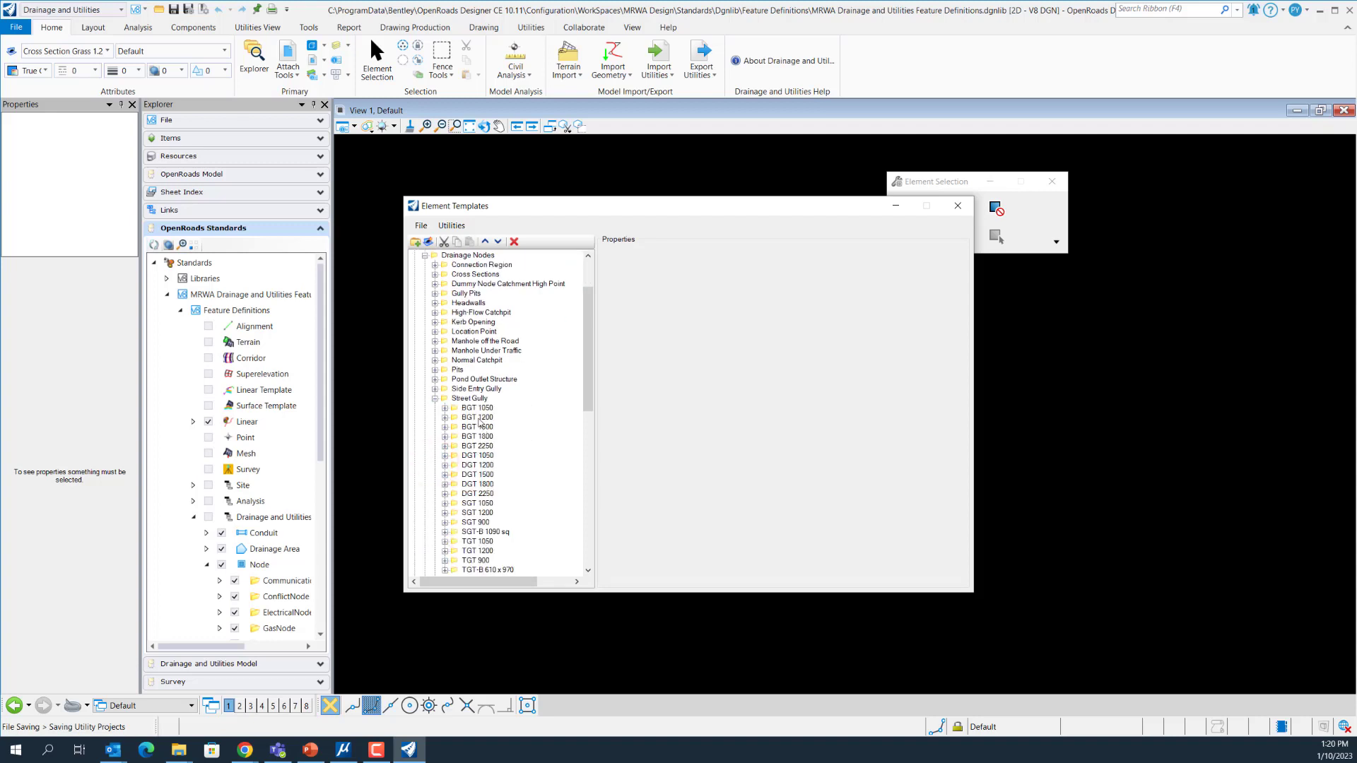
{"action": "left_click", "coordinate": [478, 418]}
{"action": "left_click", "coordinate": [444, 417]}
{"action": "left_click", "coordinate": [479, 427]}
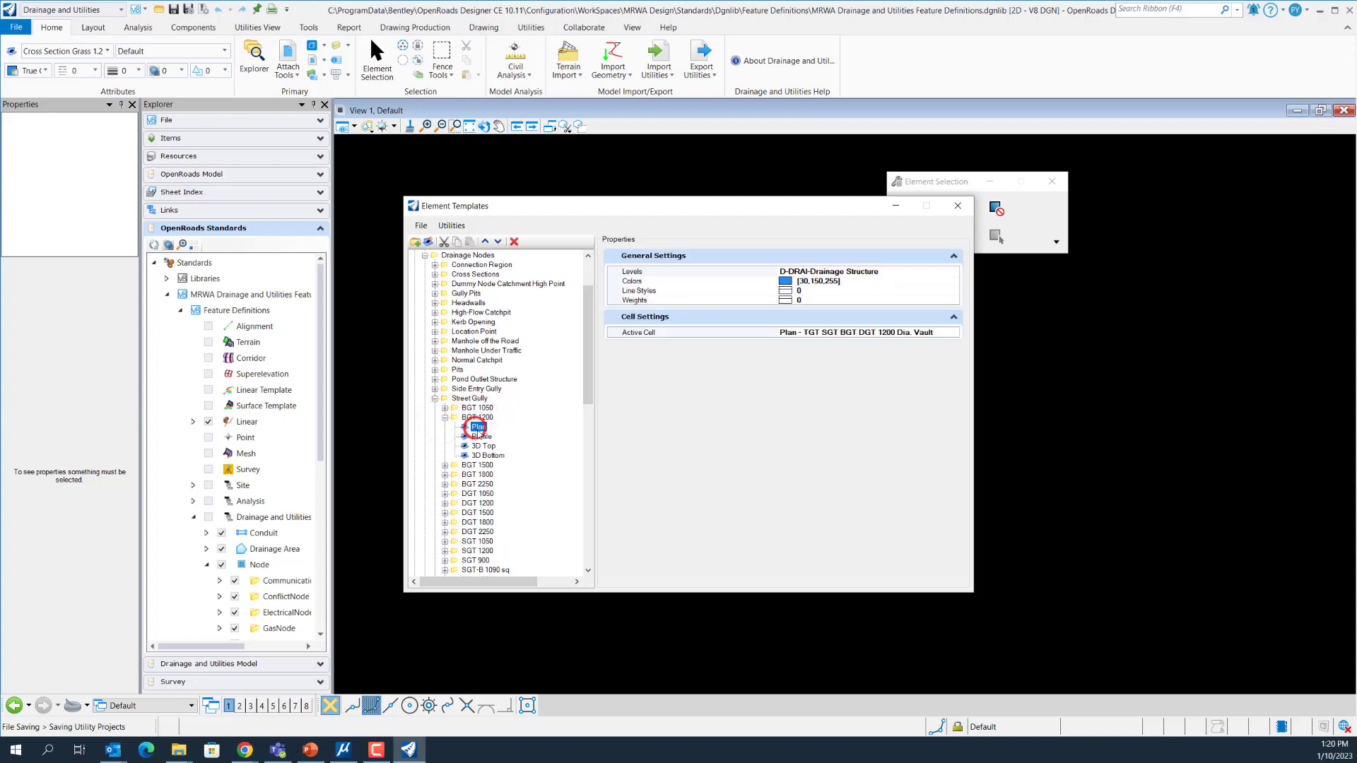
{"action": "left_click", "coordinate": [489, 457], "text": "shift"}
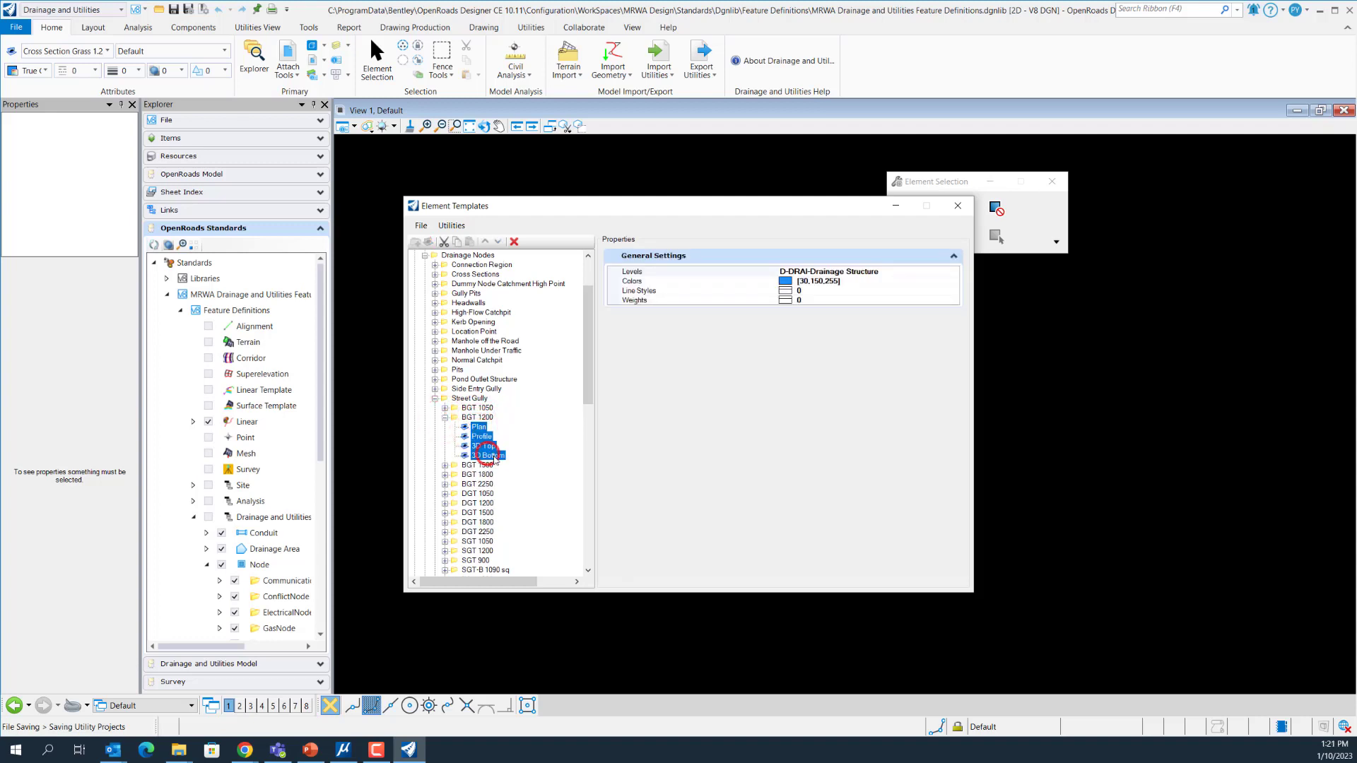
{"action": "right_click", "coordinate": [497, 459]}
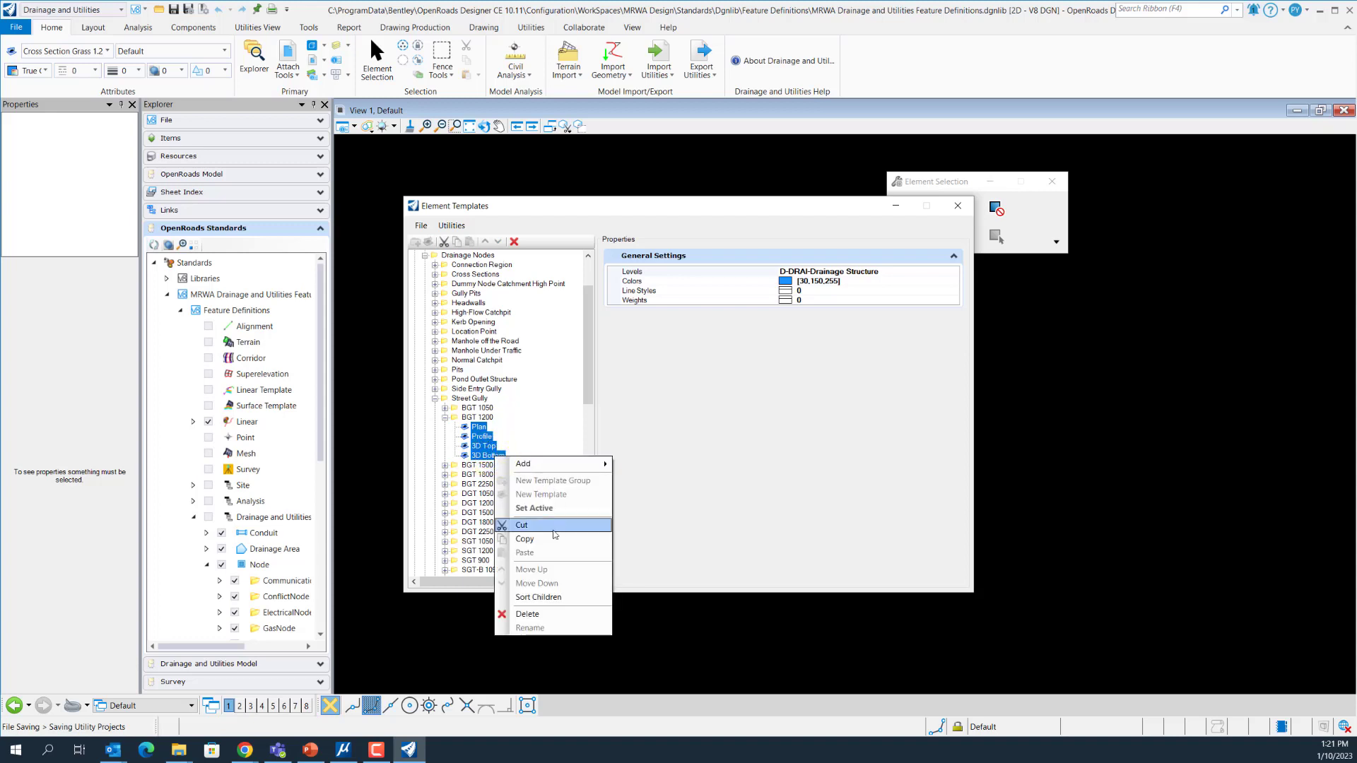
{"action": "left_click", "coordinate": [550, 540]}
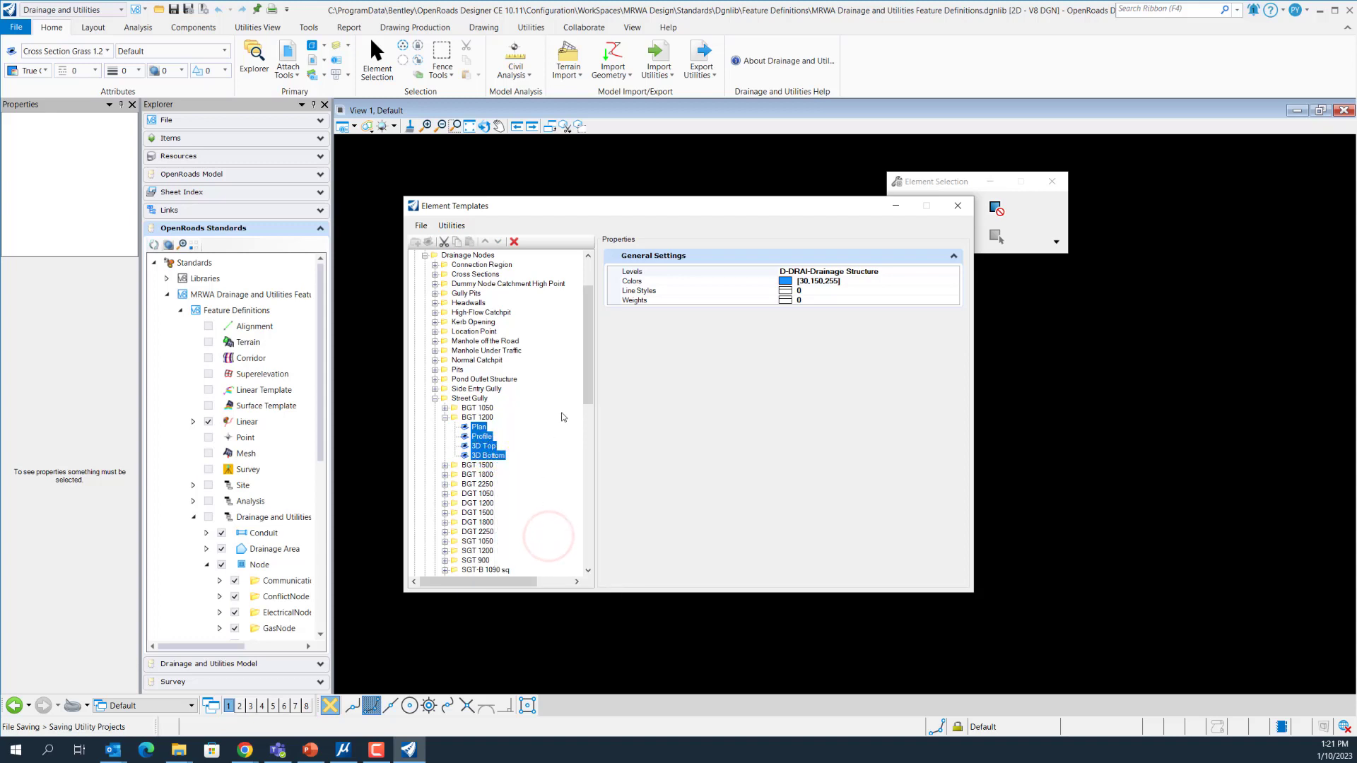
- Expand the CustomNode group under Drainage Nodes to view its element templates
{"action": "left_click_drag", "start_coordinate": [590, 381], "coordinate": [592, 444]}
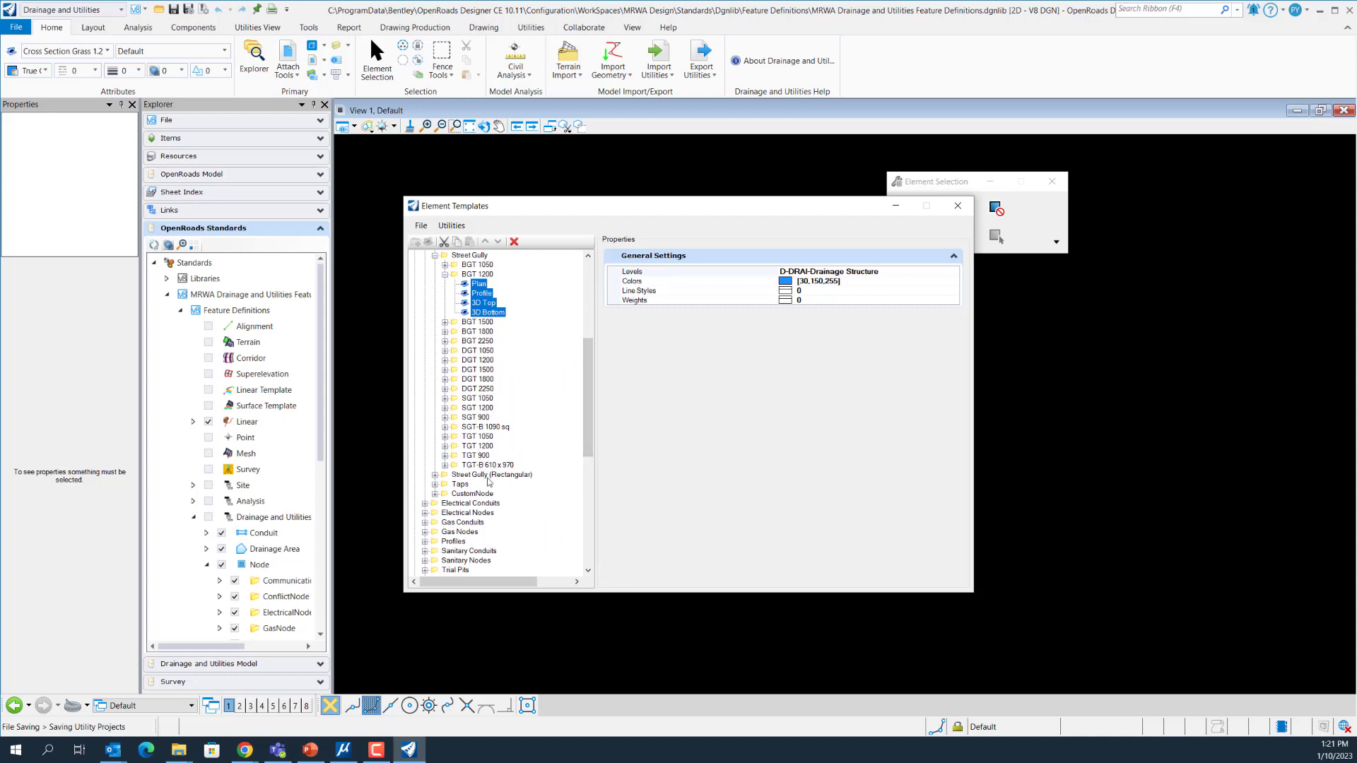
{"action": "left_click", "coordinate": [486, 494]}
{"action": "right_click", "coordinate": [486, 497]}
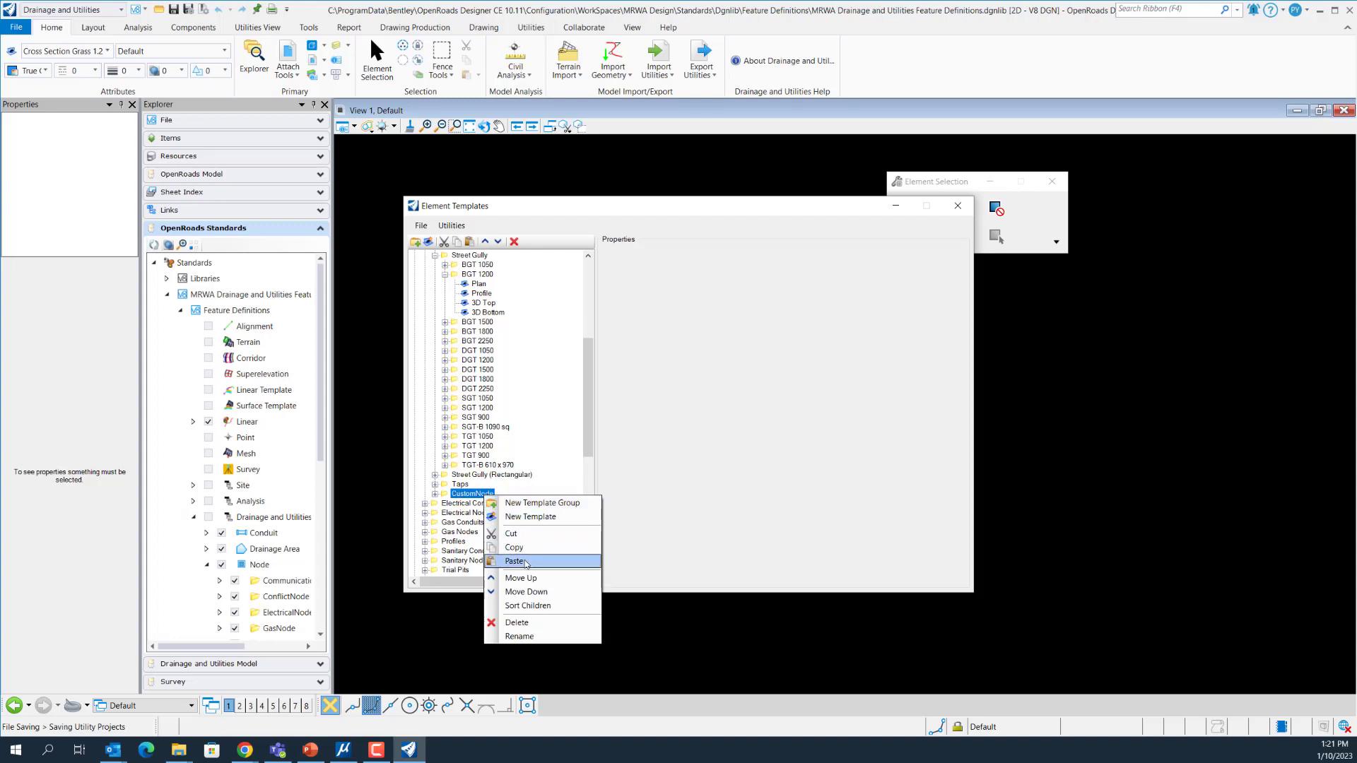
{"action": "left_click", "coordinate": [434, 493]}
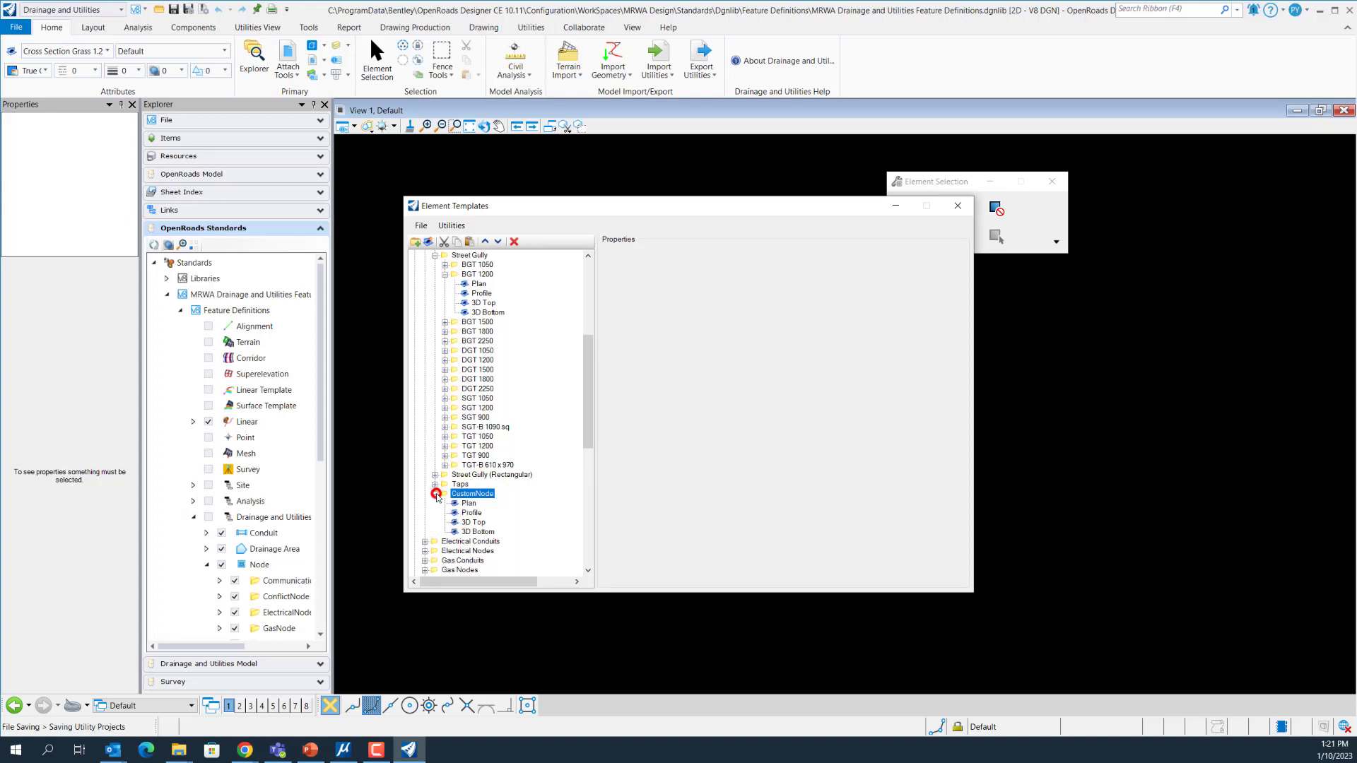
- Examine the active cell choices for CustomNode's Plan template and the settings of its Profile template
{"action": "left_click", "coordinate": [467, 503]}
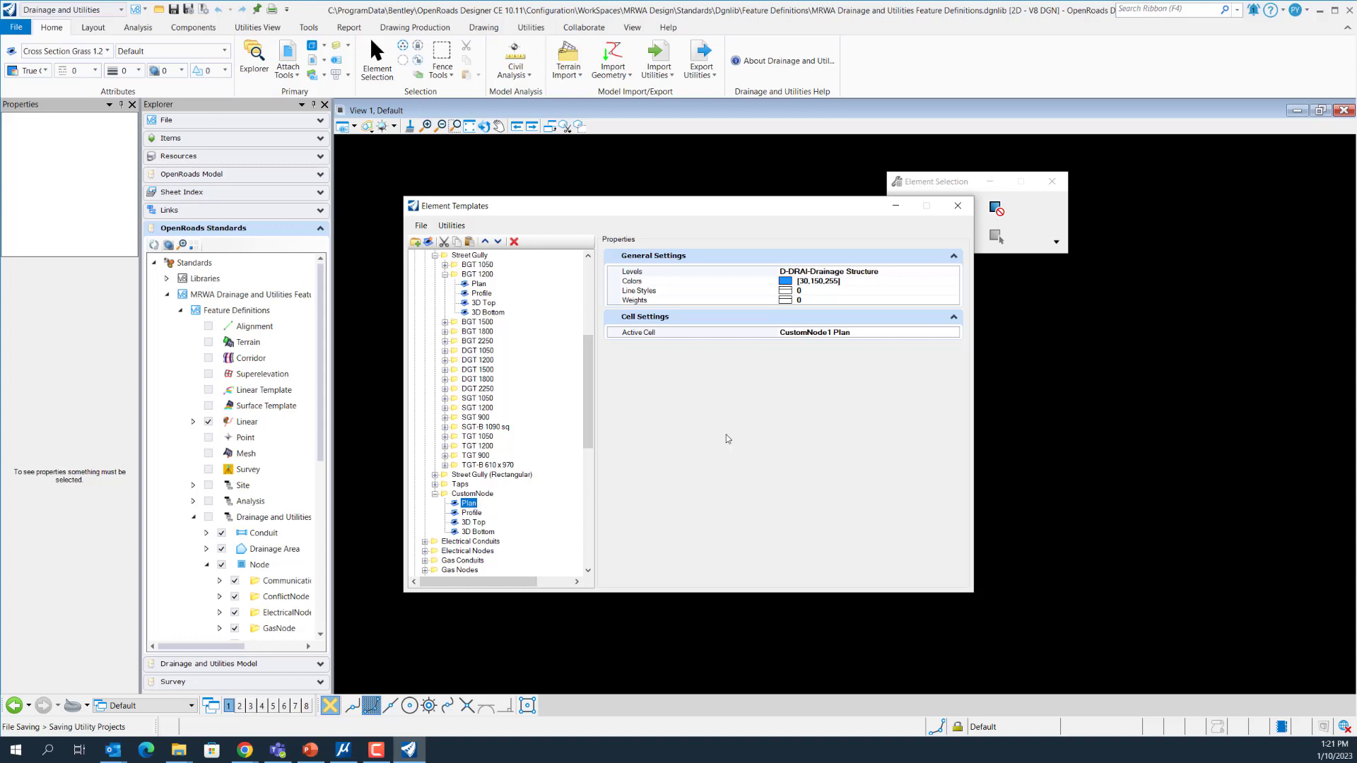
{"action": "left_click", "coordinate": [952, 332]}
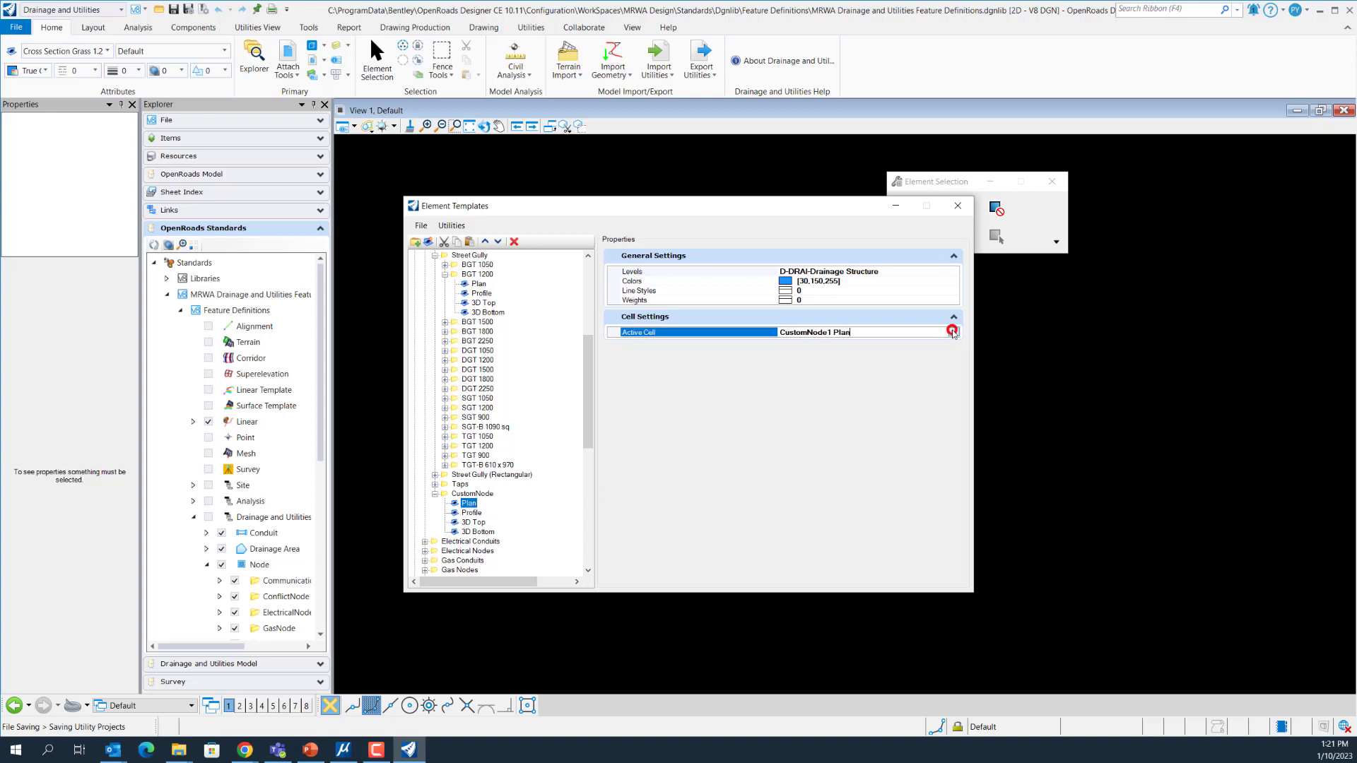
{"action": "left_click", "coordinate": [953, 332]}
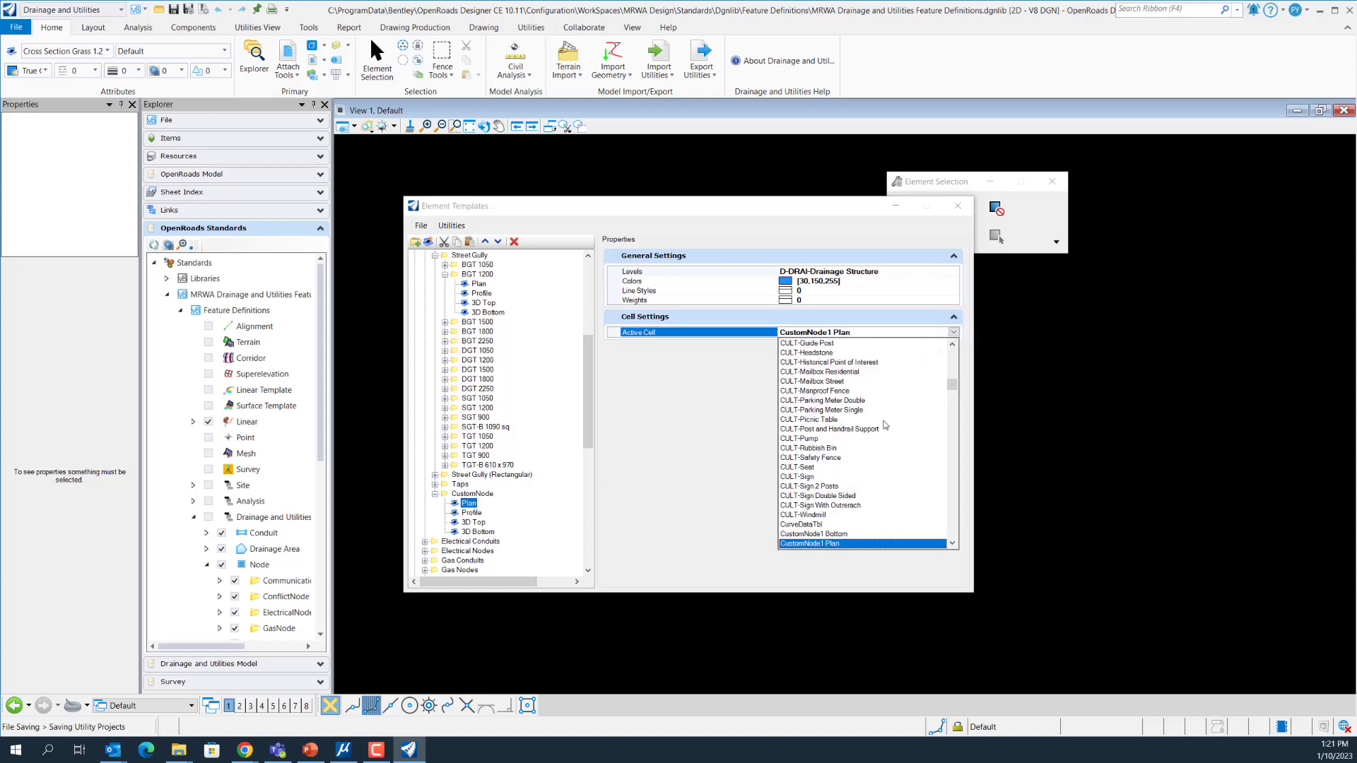
{"action": "scroll", "coordinate": [885, 425], "scroll_direction": "down", "scroll_amount": 1}
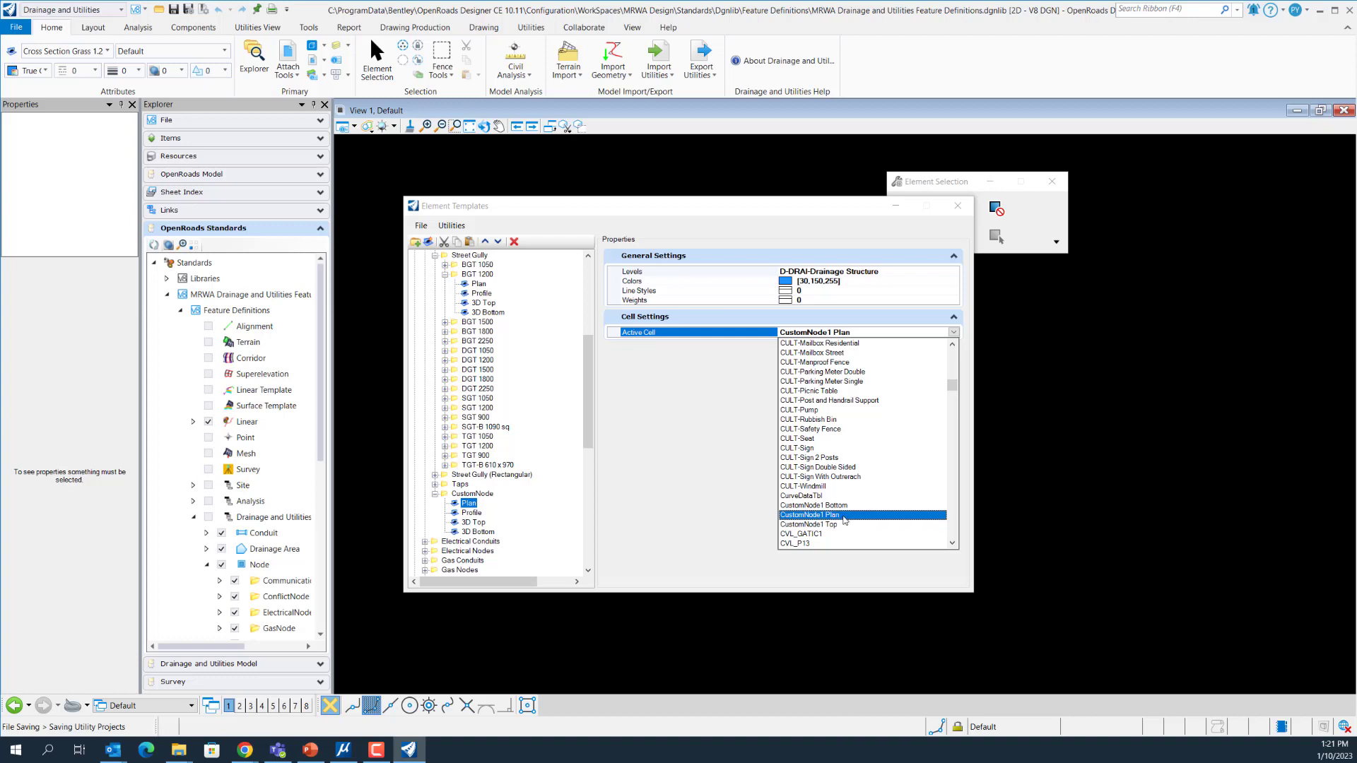
{"action": "left_click", "coordinate": [710, 500]}
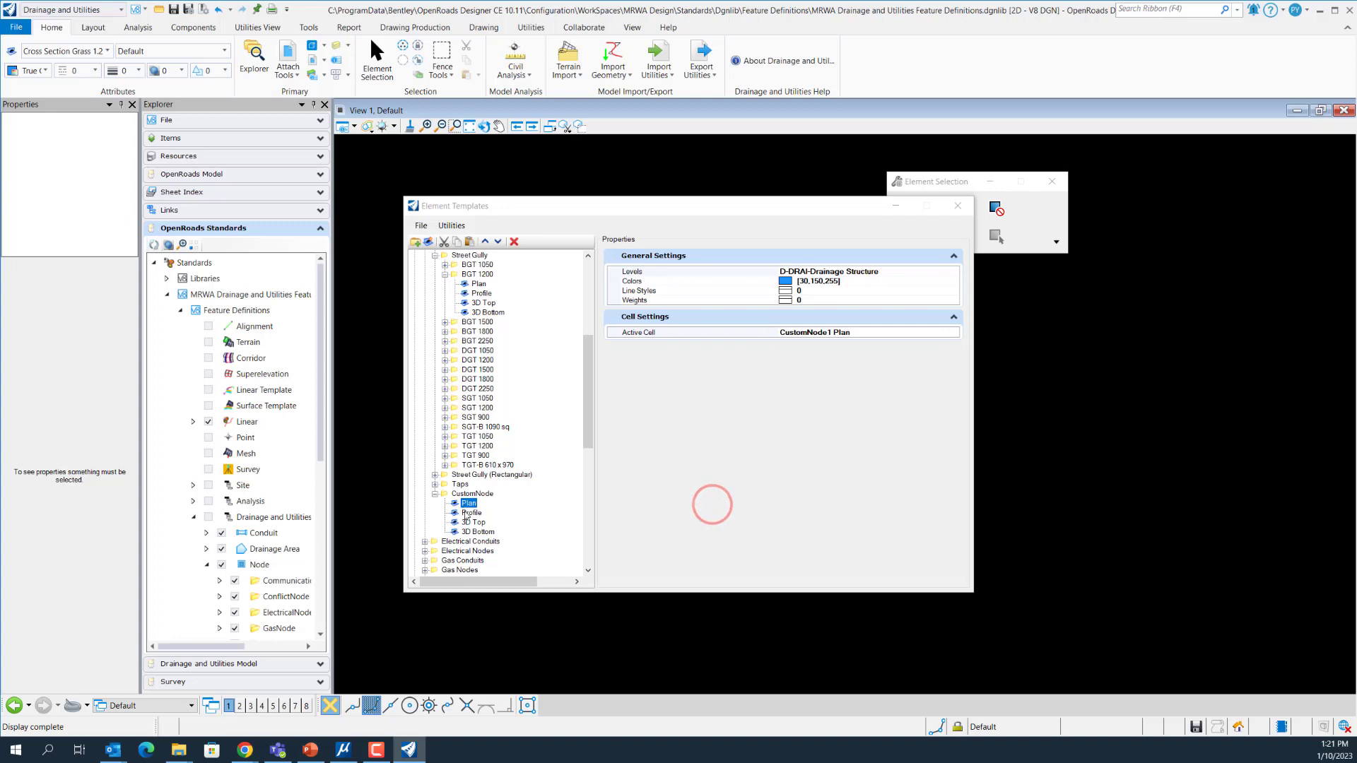
{"action": "left_click", "coordinate": [468, 513]}
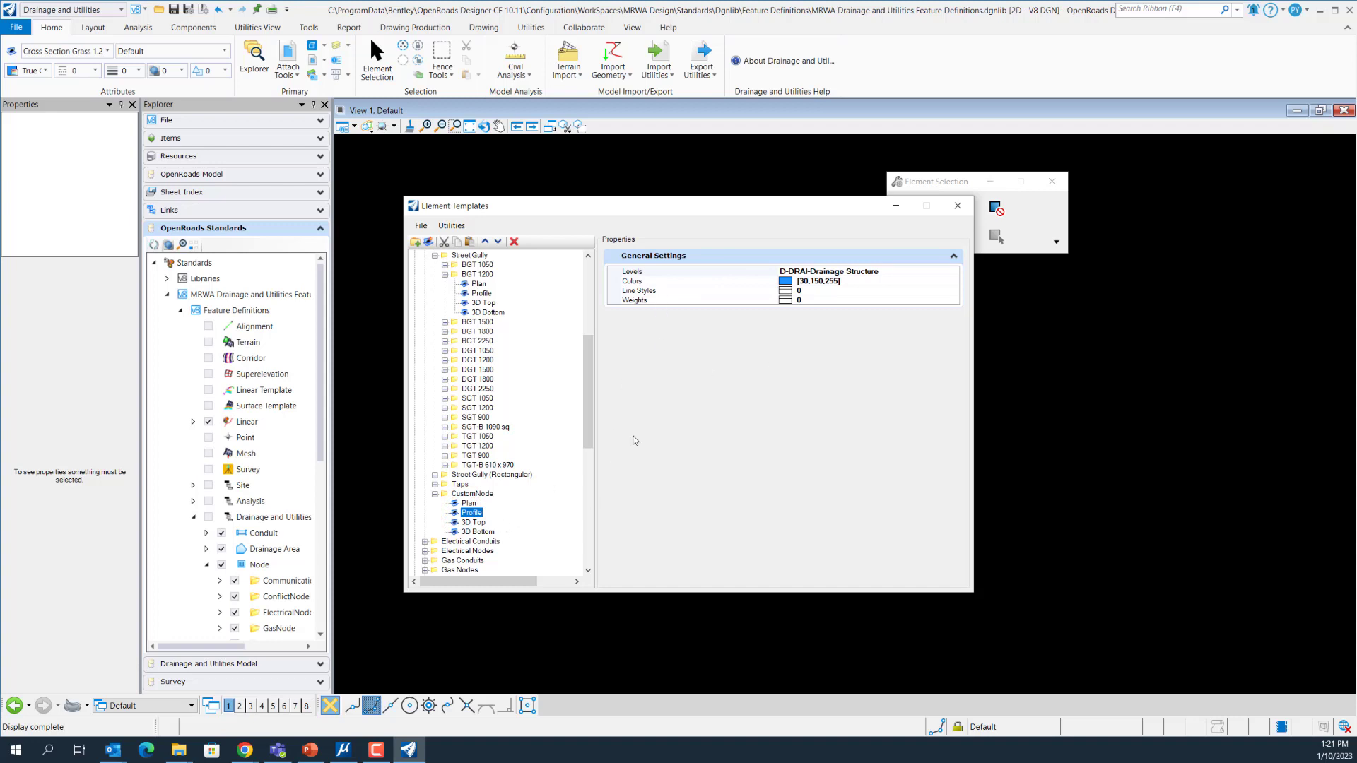
- Set the active cell of CustomNode's 3D Top template to CustomNode1 Top
{"action": "left_click", "coordinate": [474, 523]}
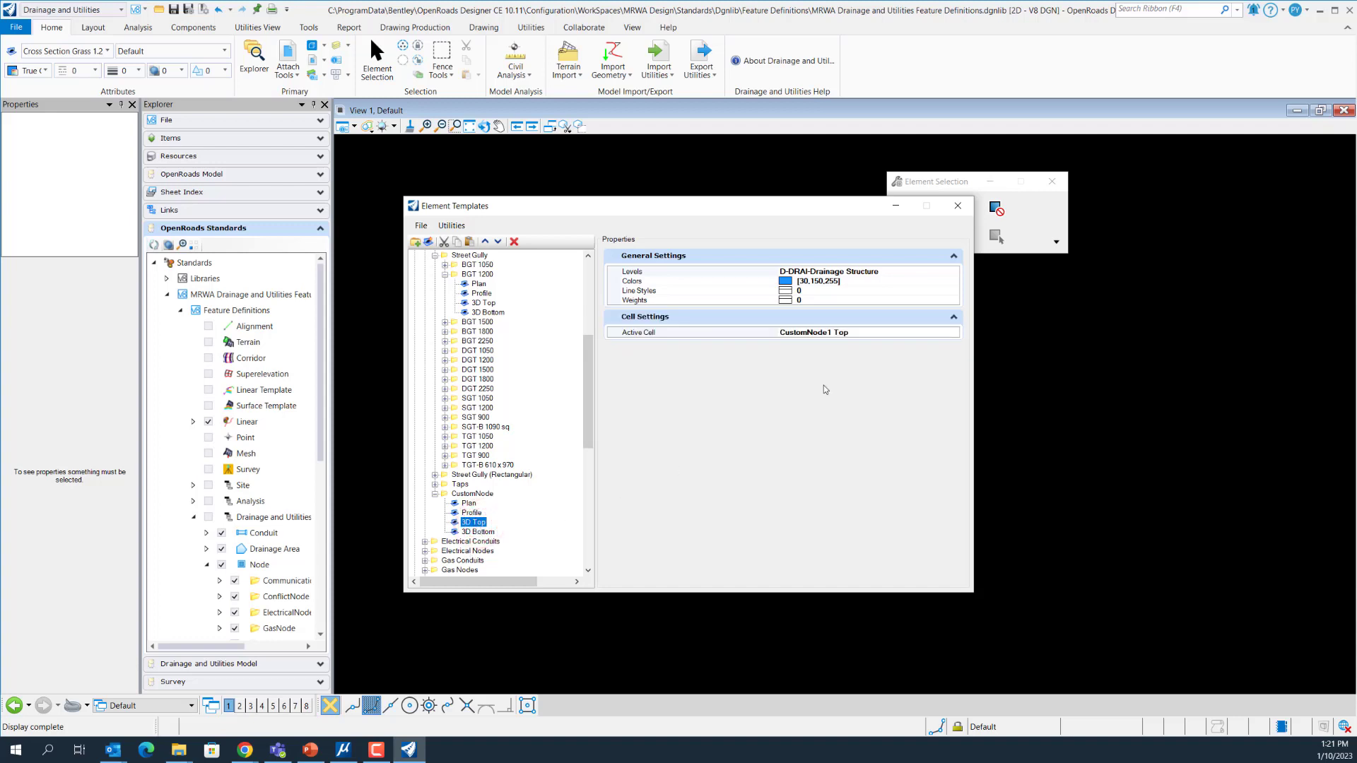
{"action": "left_click", "coordinate": [954, 332]}
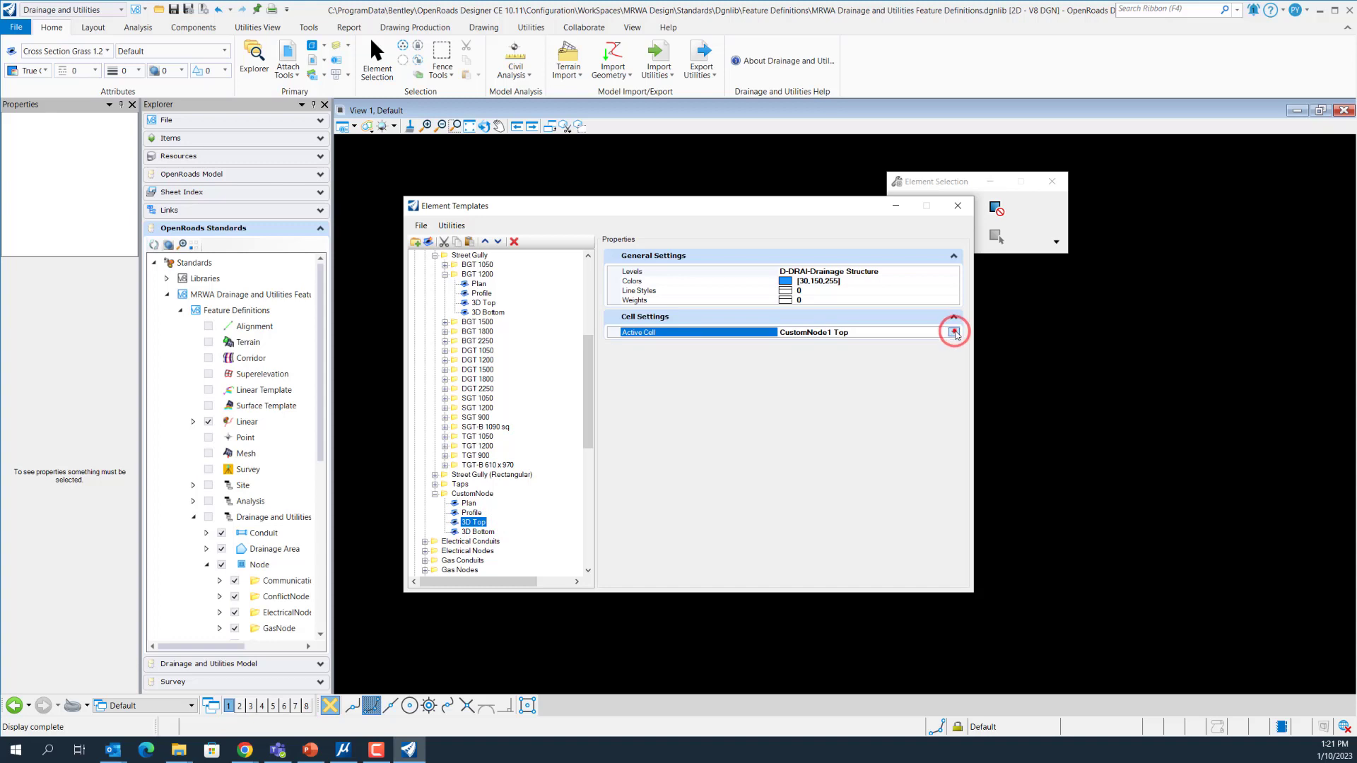
{"action": "left_click", "coordinate": [954, 332]}
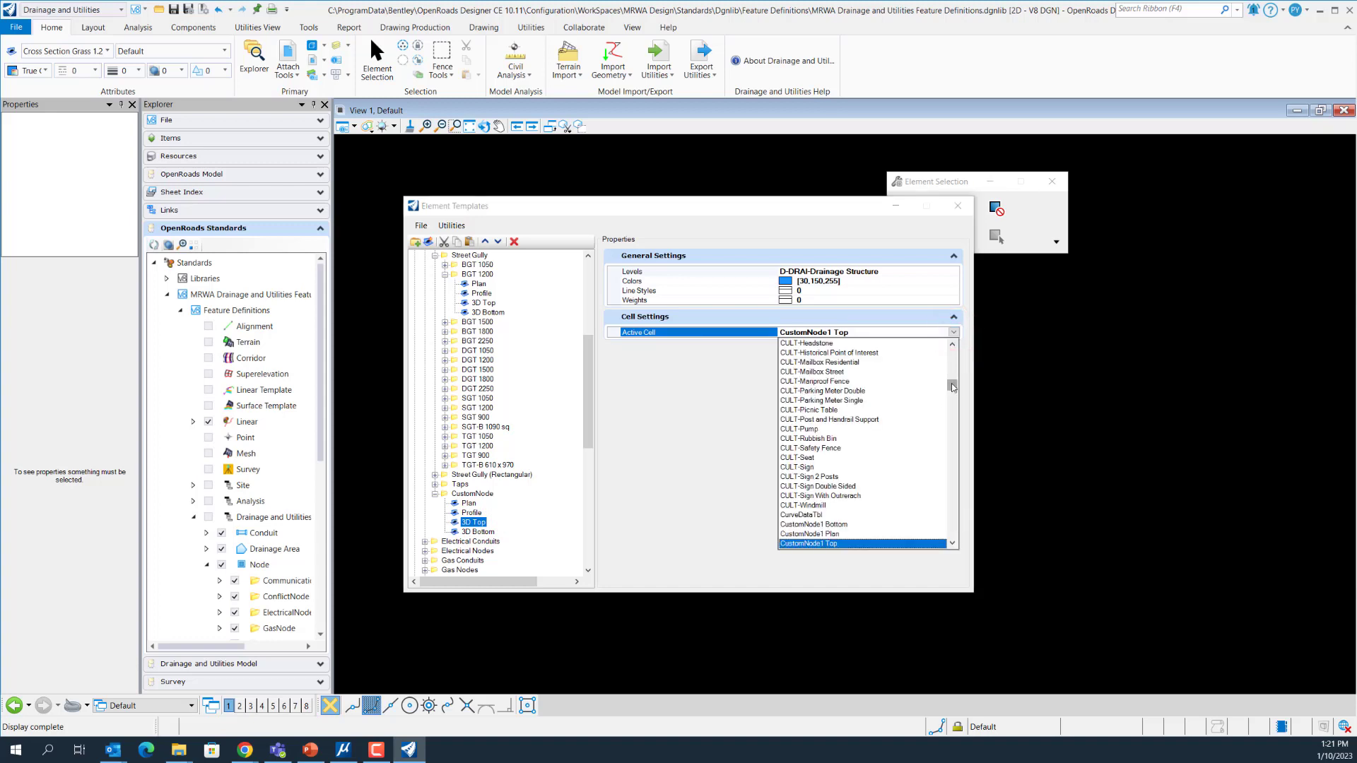
{"action": "left_click_drag", "start_coordinate": [952, 386], "coordinate": [960, 388]}
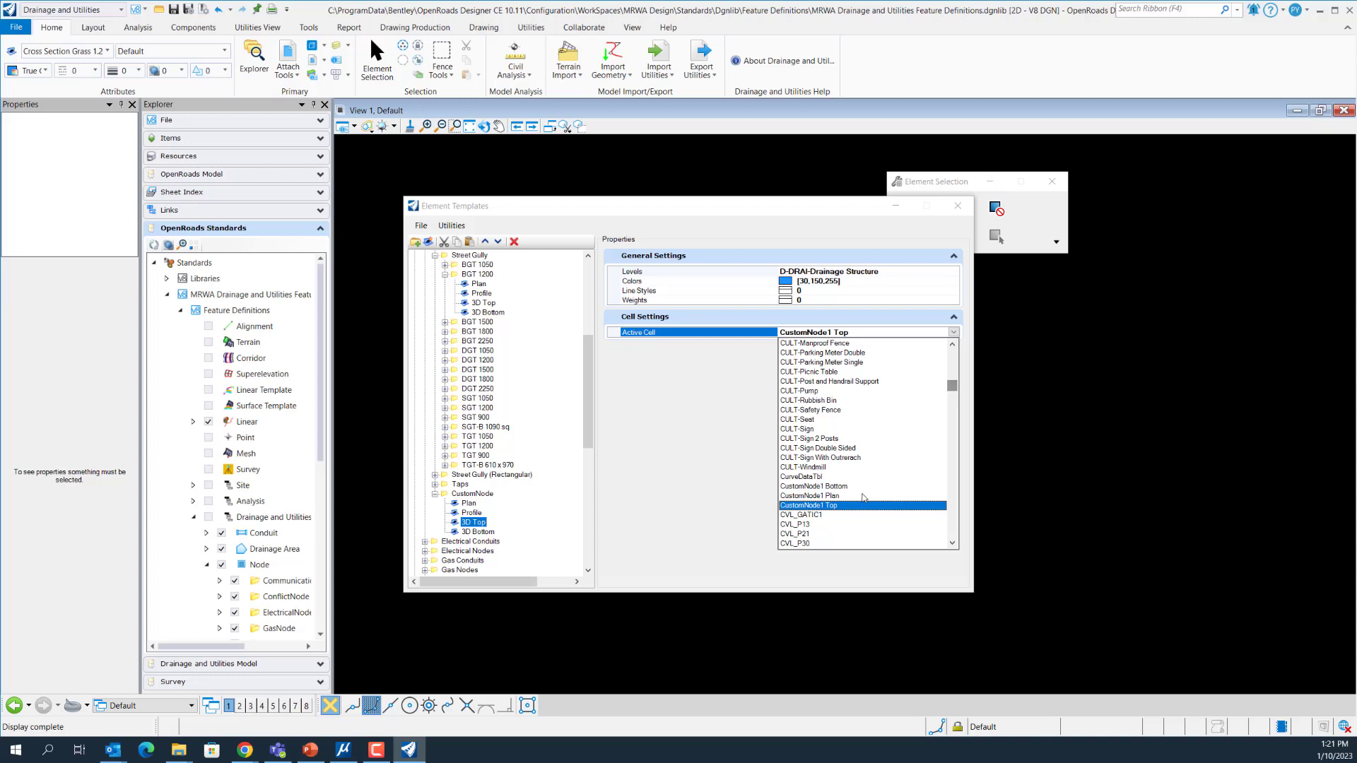
{"action": "left_click", "coordinate": [813, 506]}
- Set the active cell of CustomNode's 3D Bottom template to CustomNode1 Bottom and close the Element Templates dialog
{"action": "left_click", "coordinate": [487, 532]}
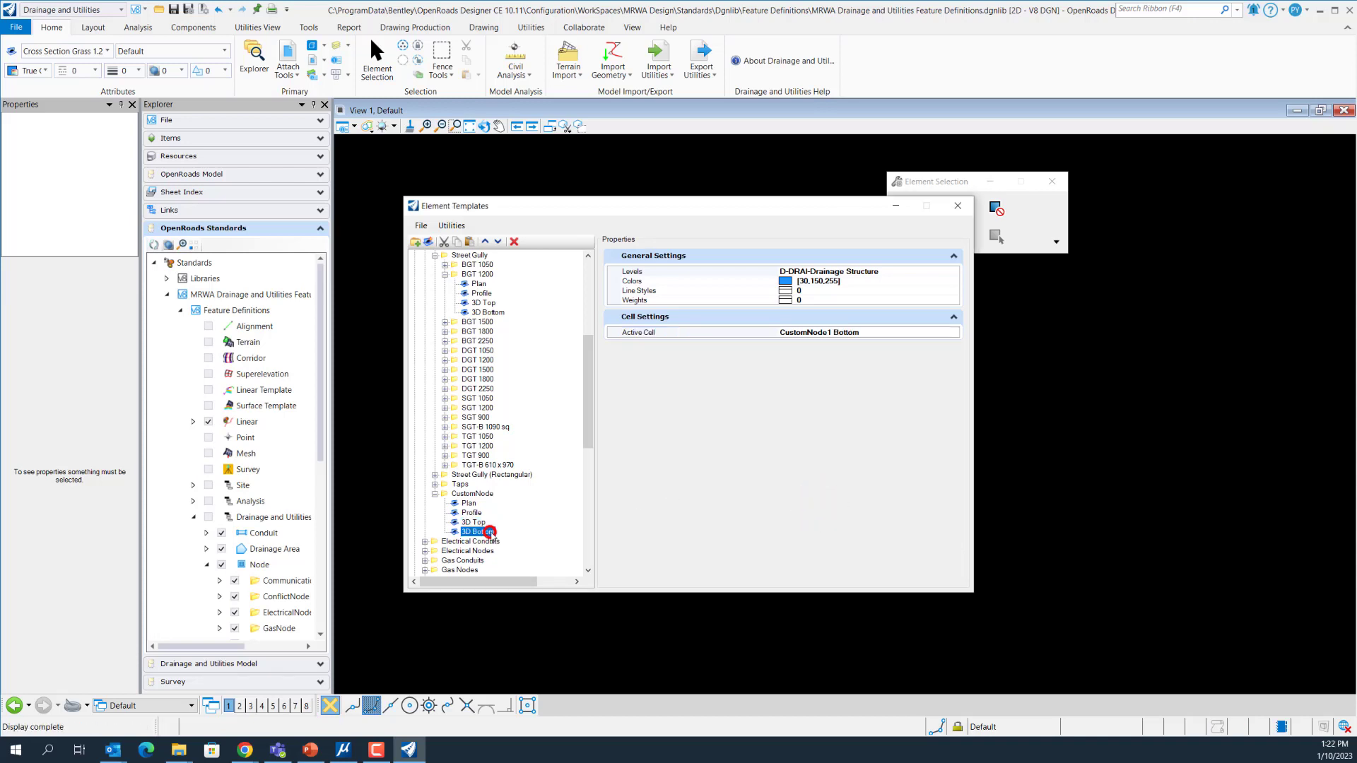
{"action": "left_click", "coordinate": [956, 332]}
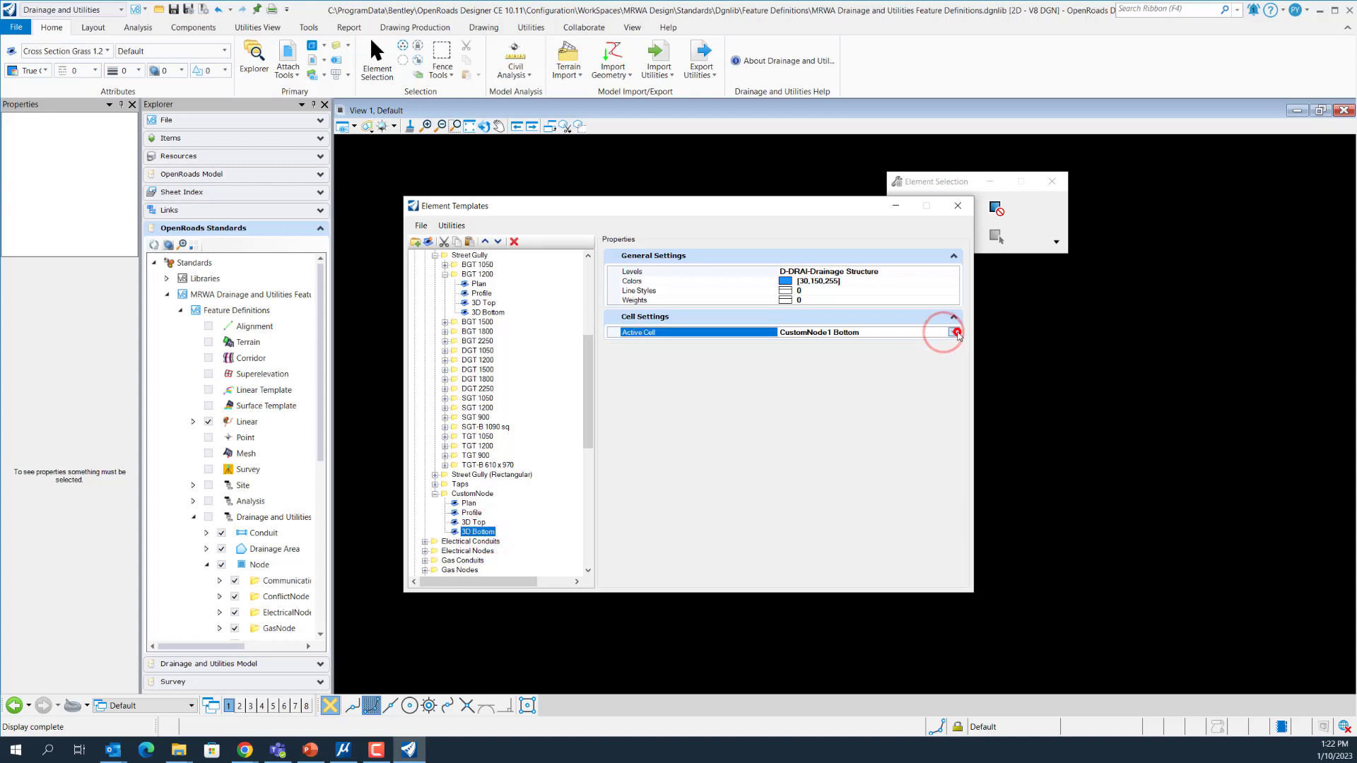
{"action": "left_click", "coordinate": [956, 332]}
{"action": "scroll", "coordinate": [845, 486], "scroll_direction": "up", "scroll_amount": 5}
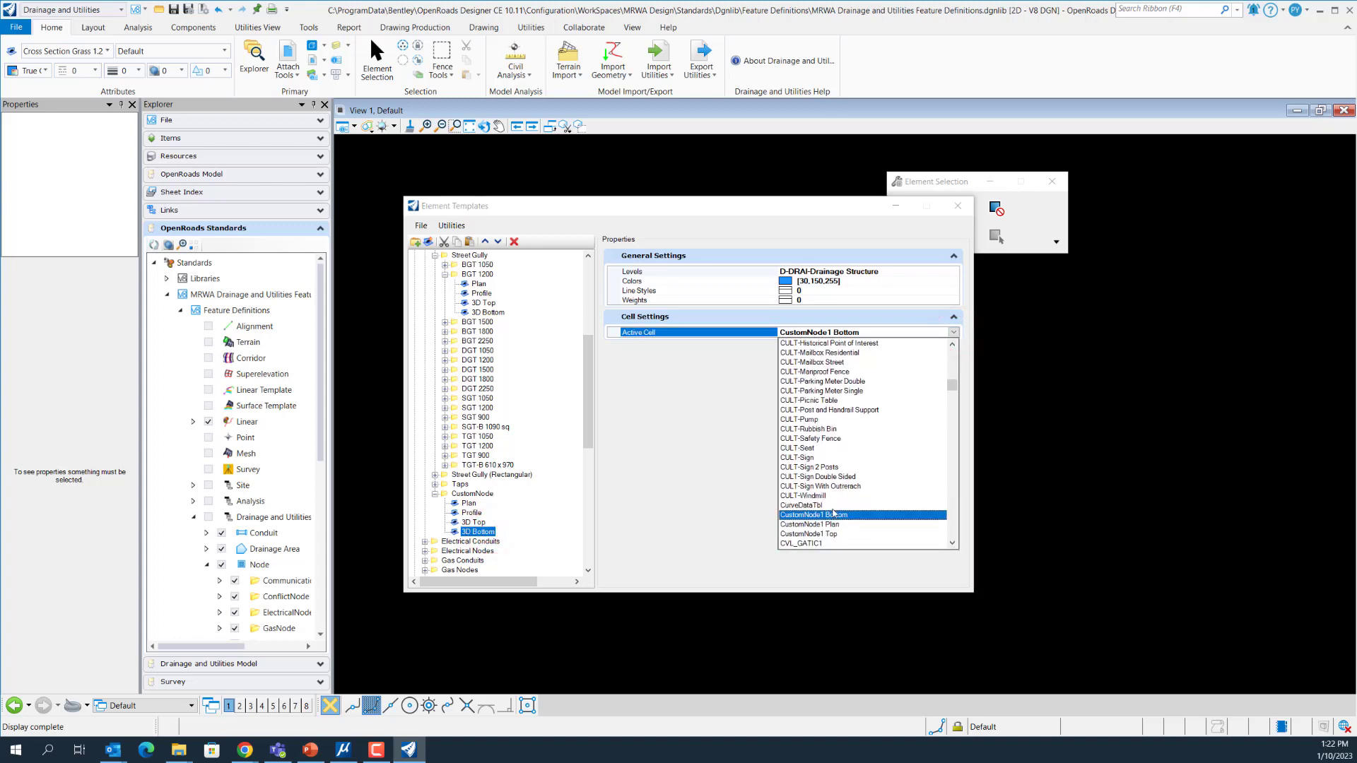
{"action": "left_click", "coordinate": [822, 516]}
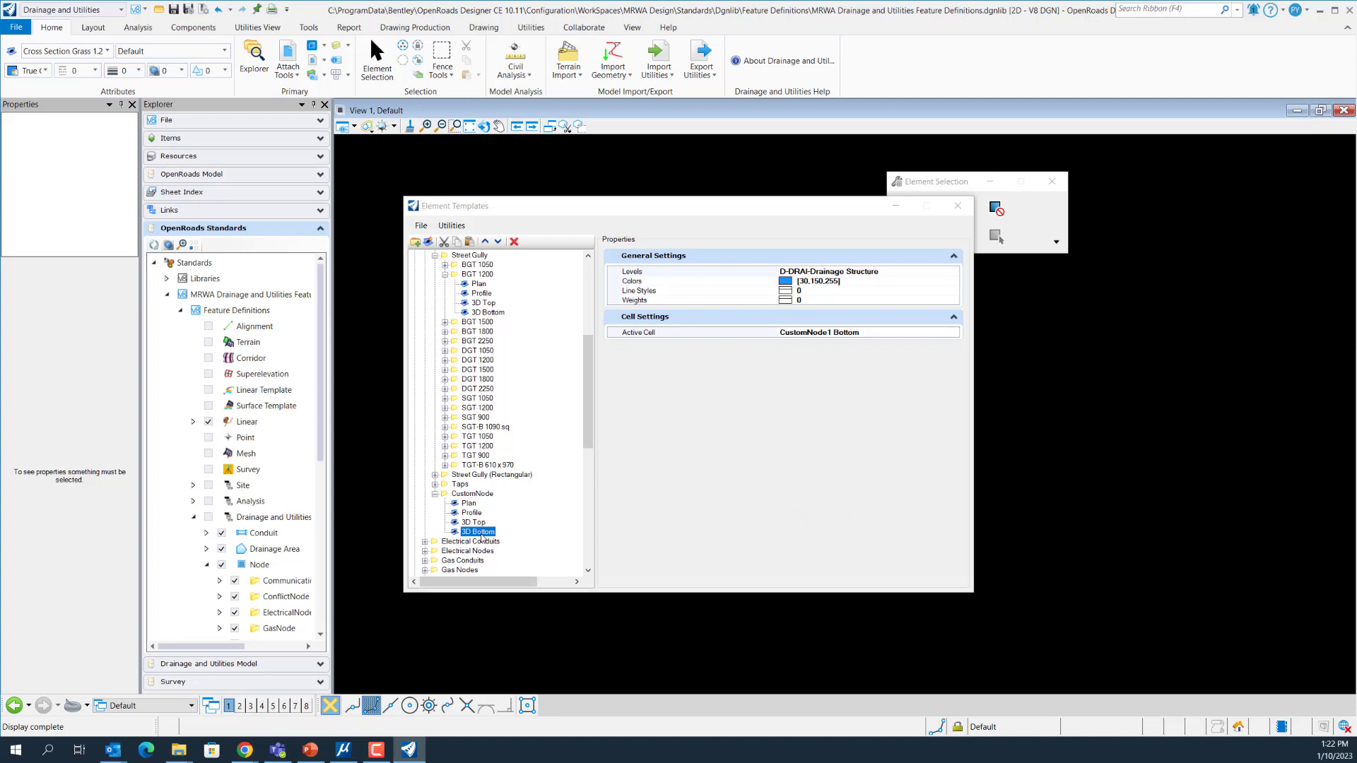
{"action": "left_click", "coordinate": [958, 206]}
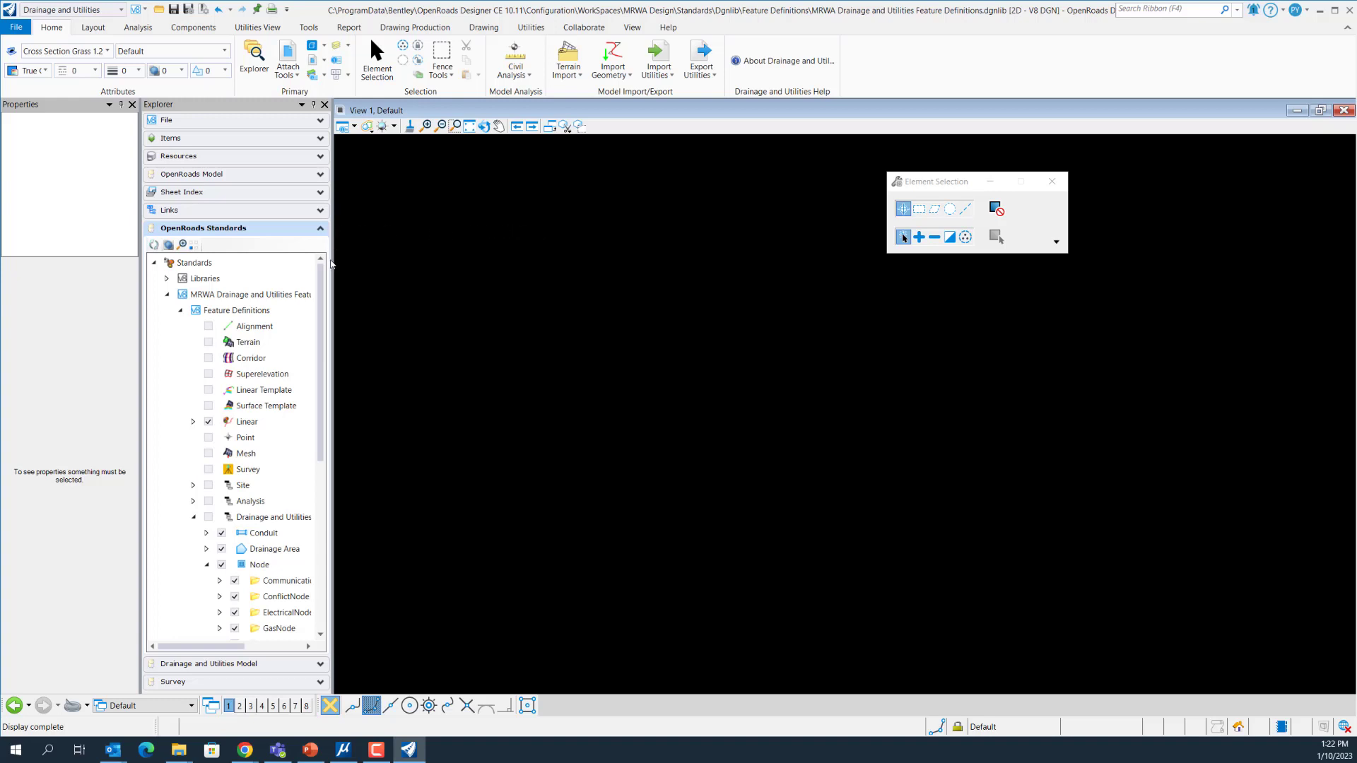
- Collapse Feature Definitions and expand the StormWaterNode folder among the Point node feature symbologies of the MRWA drainage library
{"action": "left_click_drag", "start_coordinate": [322, 268], "coordinate": [322, 272]}
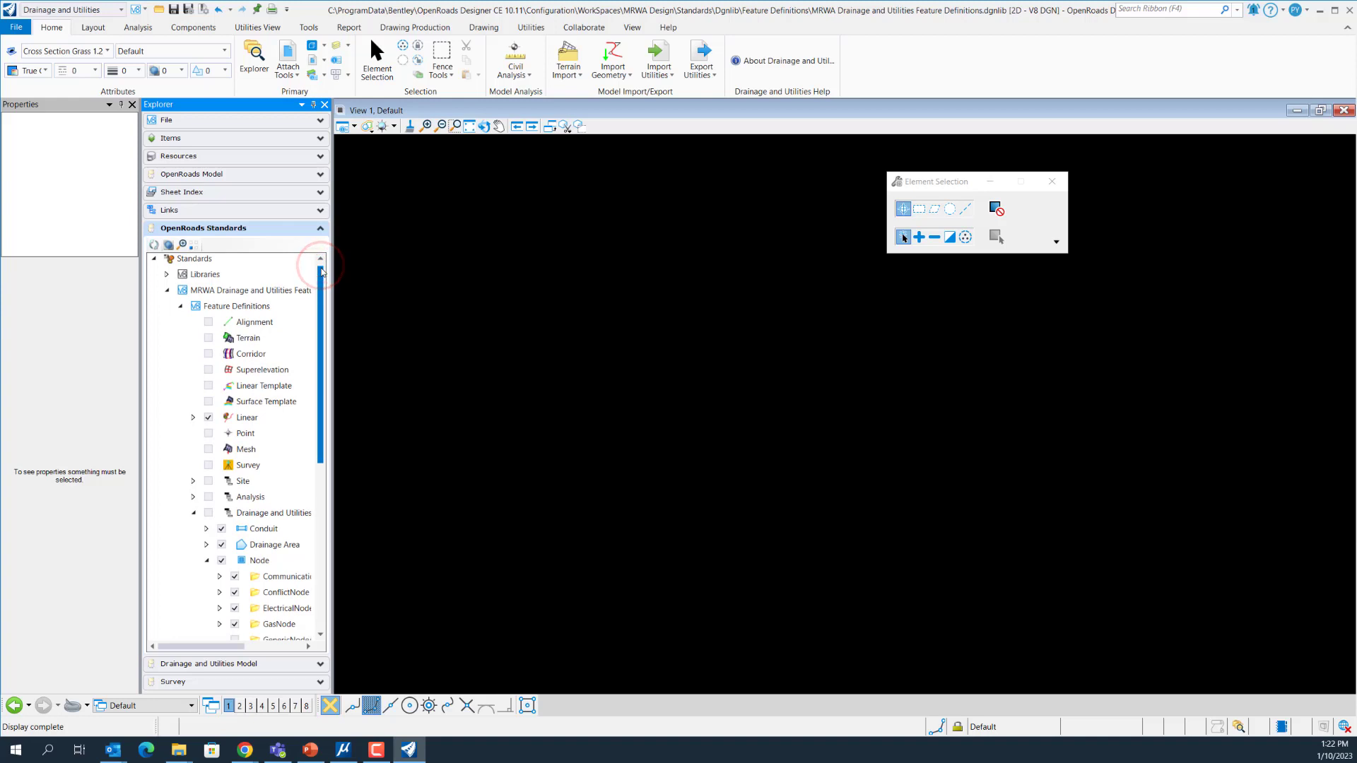
{"action": "left_click", "coordinate": [181, 306]}
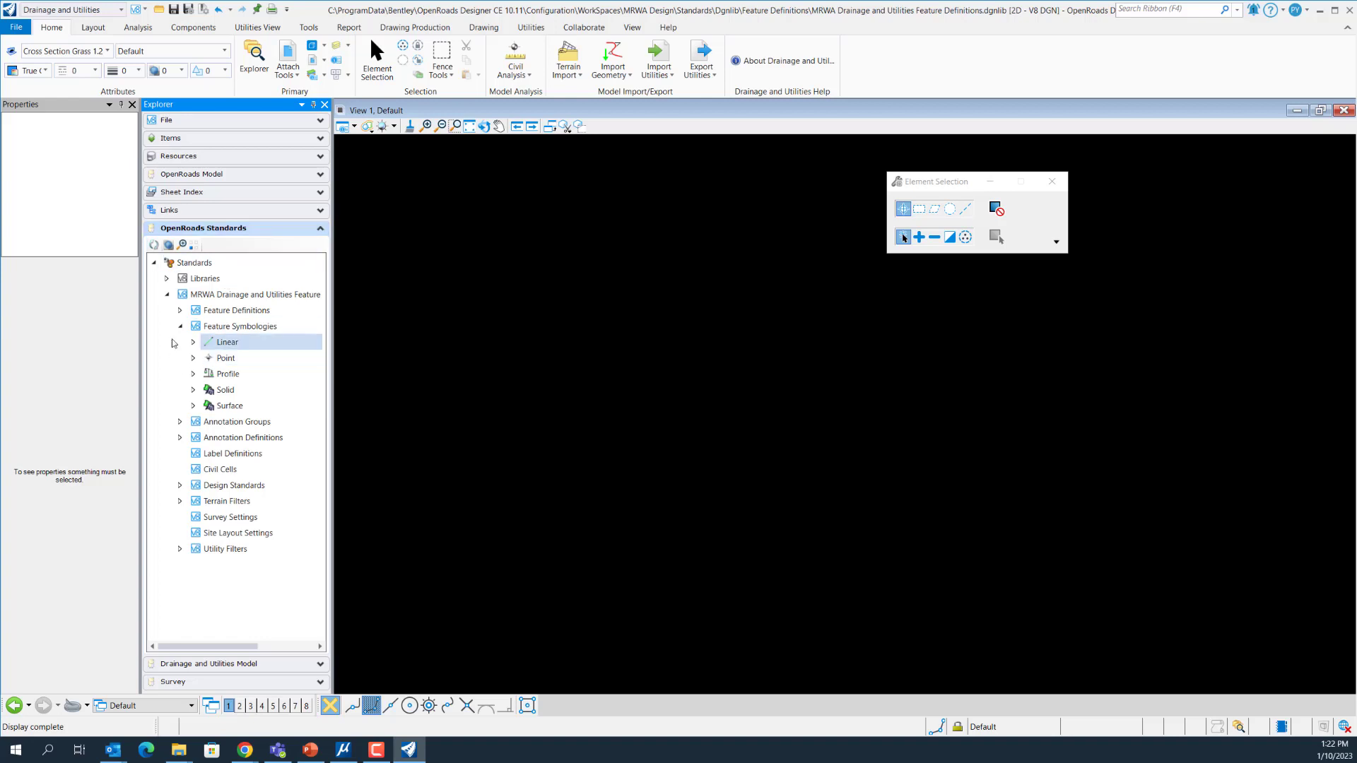
{"action": "left_click", "coordinate": [168, 296]}
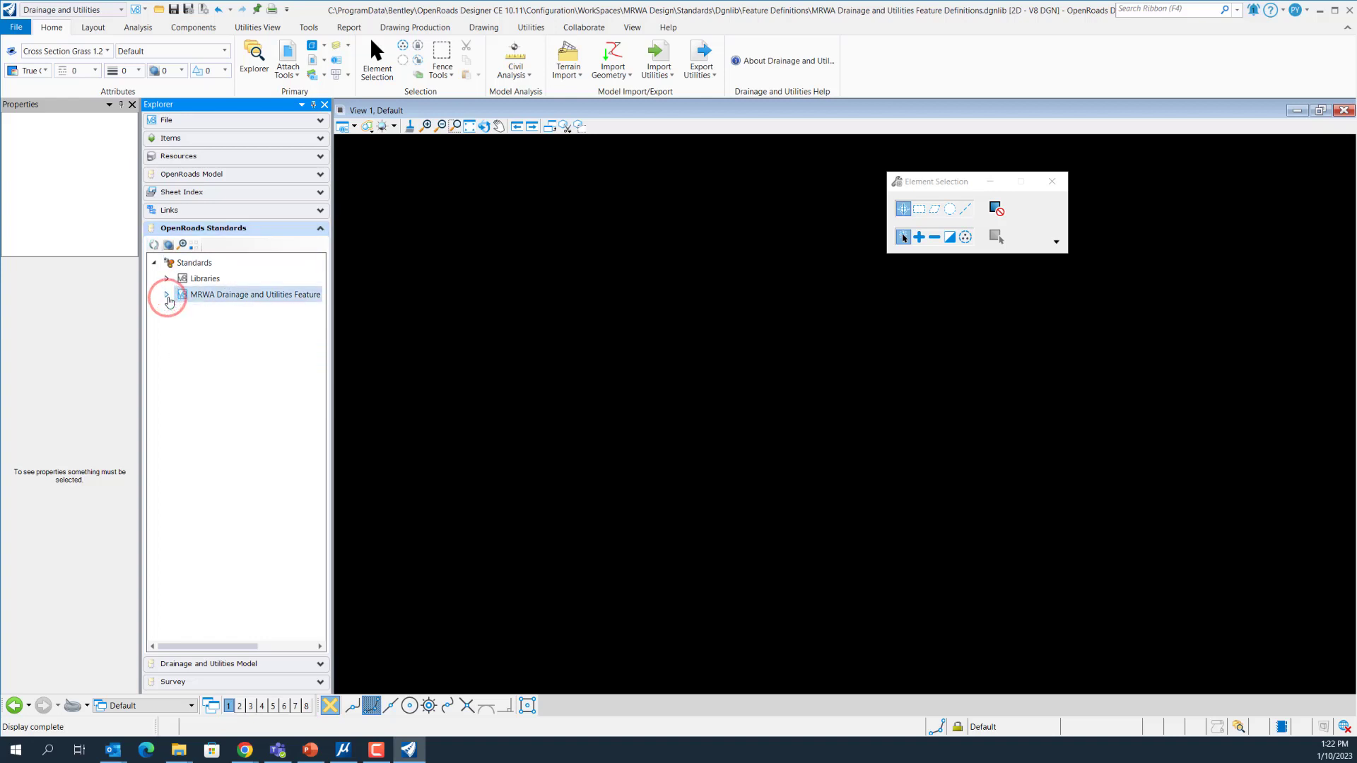
{"action": "left_click", "coordinate": [168, 296]}
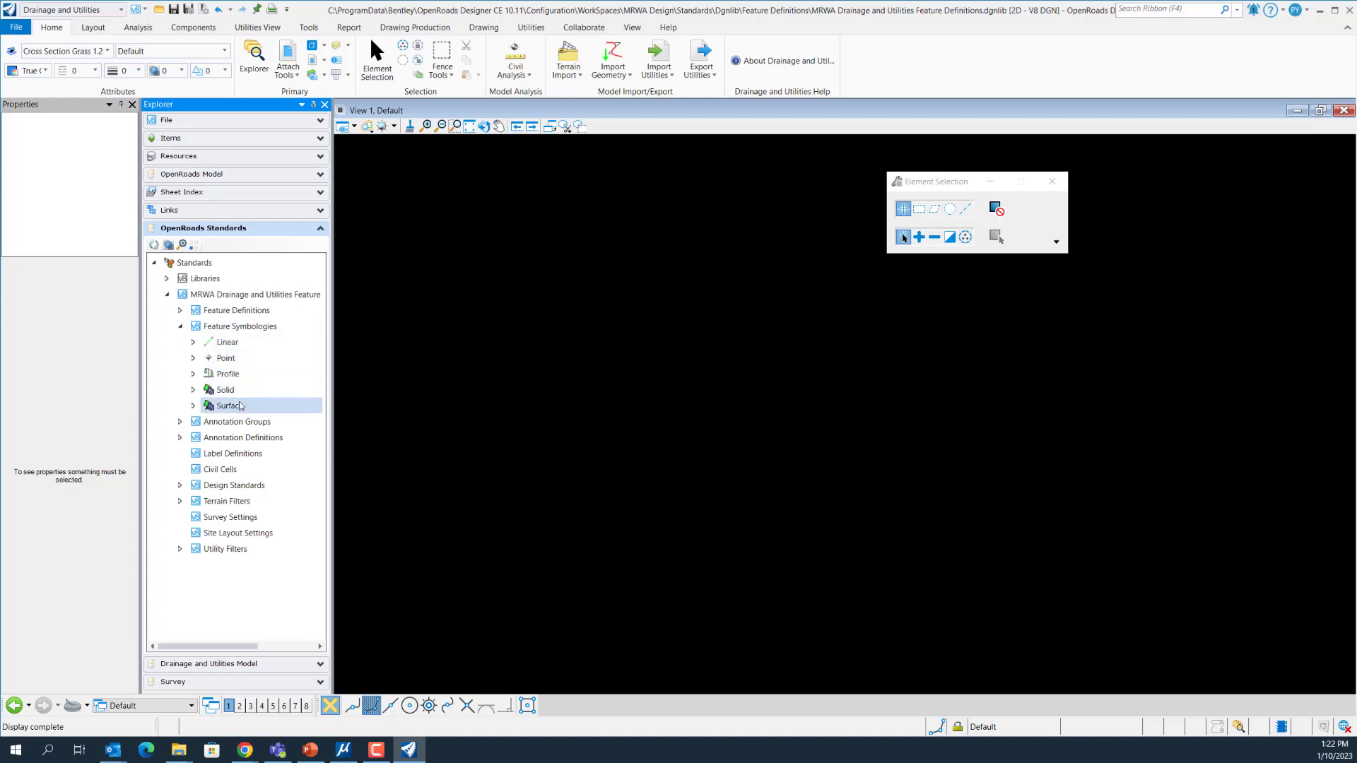
{"action": "left_click", "coordinate": [194, 359]}
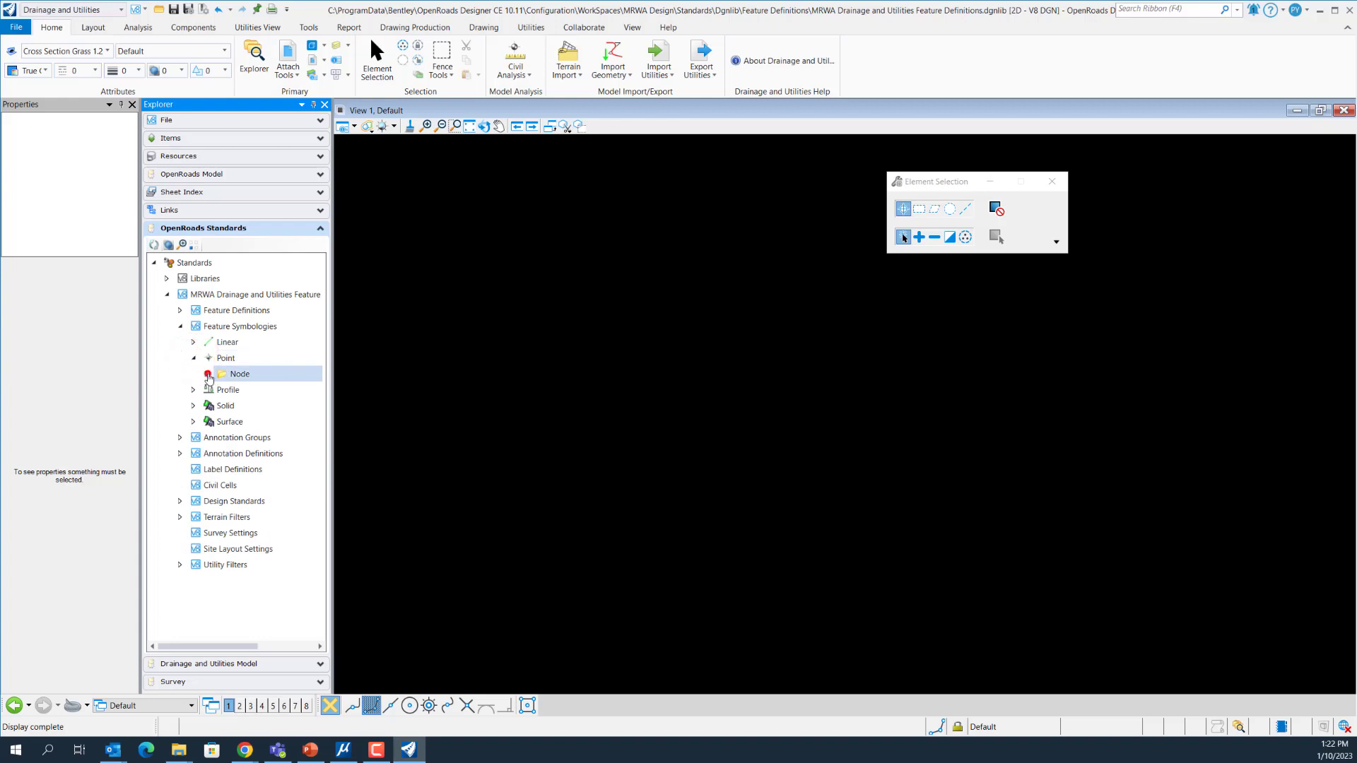
{"action": "left_click", "coordinate": [208, 375]}
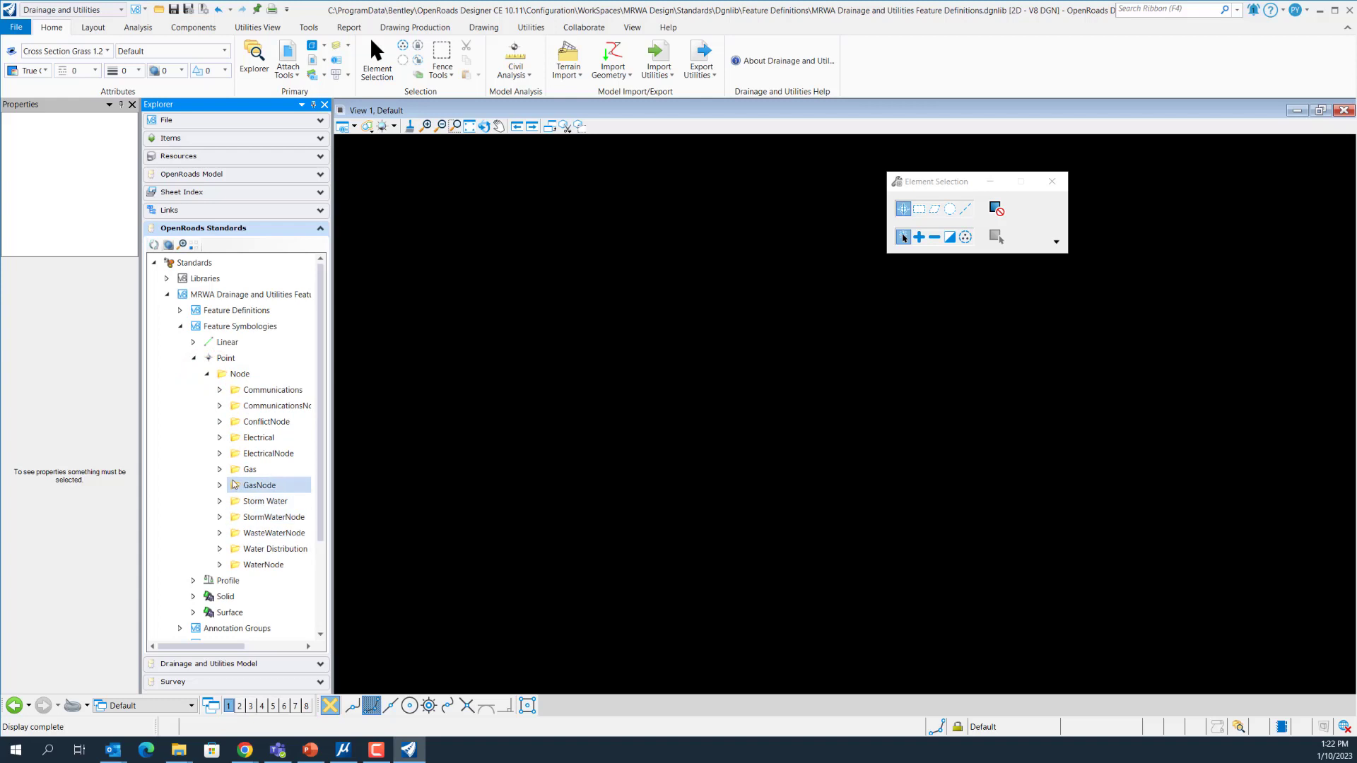
{"action": "left_click", "coordinate": [220, 517]}
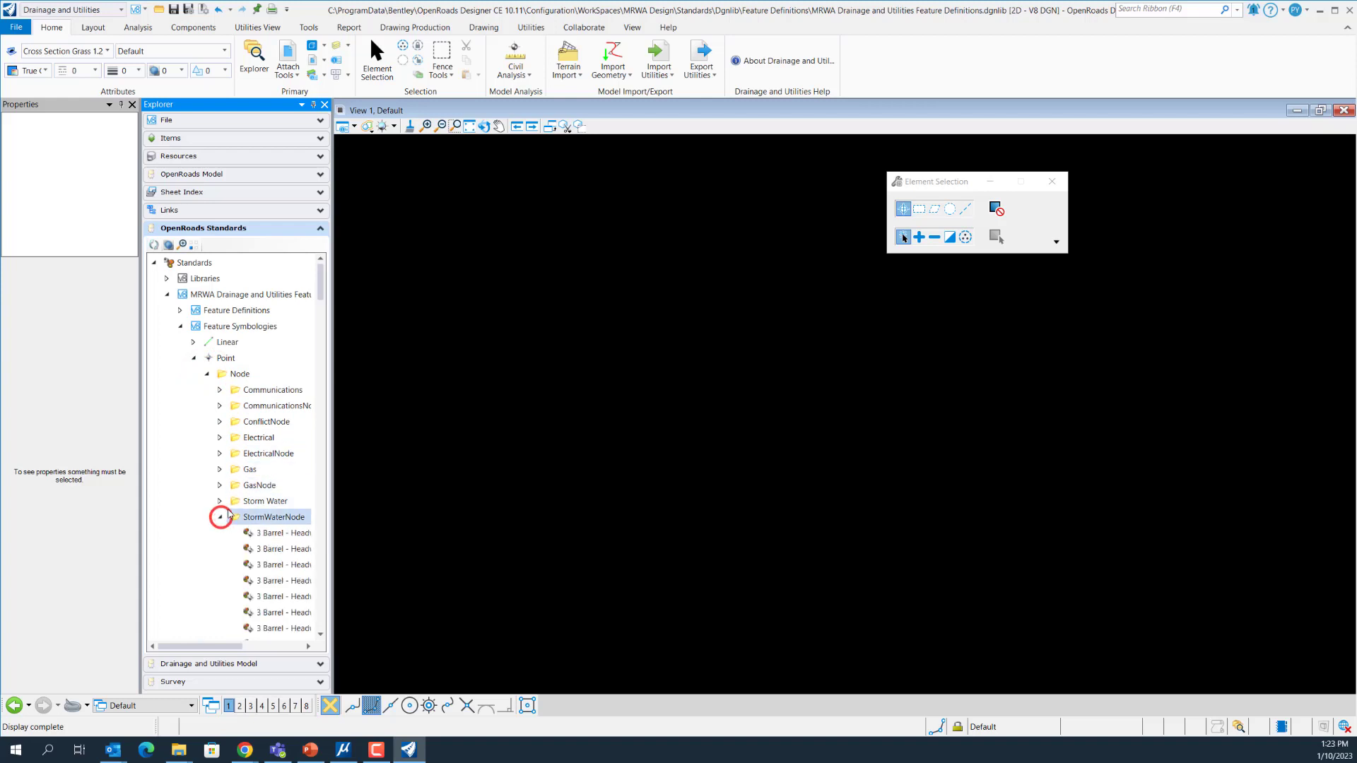
- Find the BGT 1200 point symbology under StormWaterNode and view its properties and available copy options
{"action": "scroll", "coordinate": [230, 512], "scroll_direction": "down", "scroll_amount": 4}
{"action": "scroll", "coordinate": [231, 507], "scroll_direction": "down", "scroll_amount": 3}
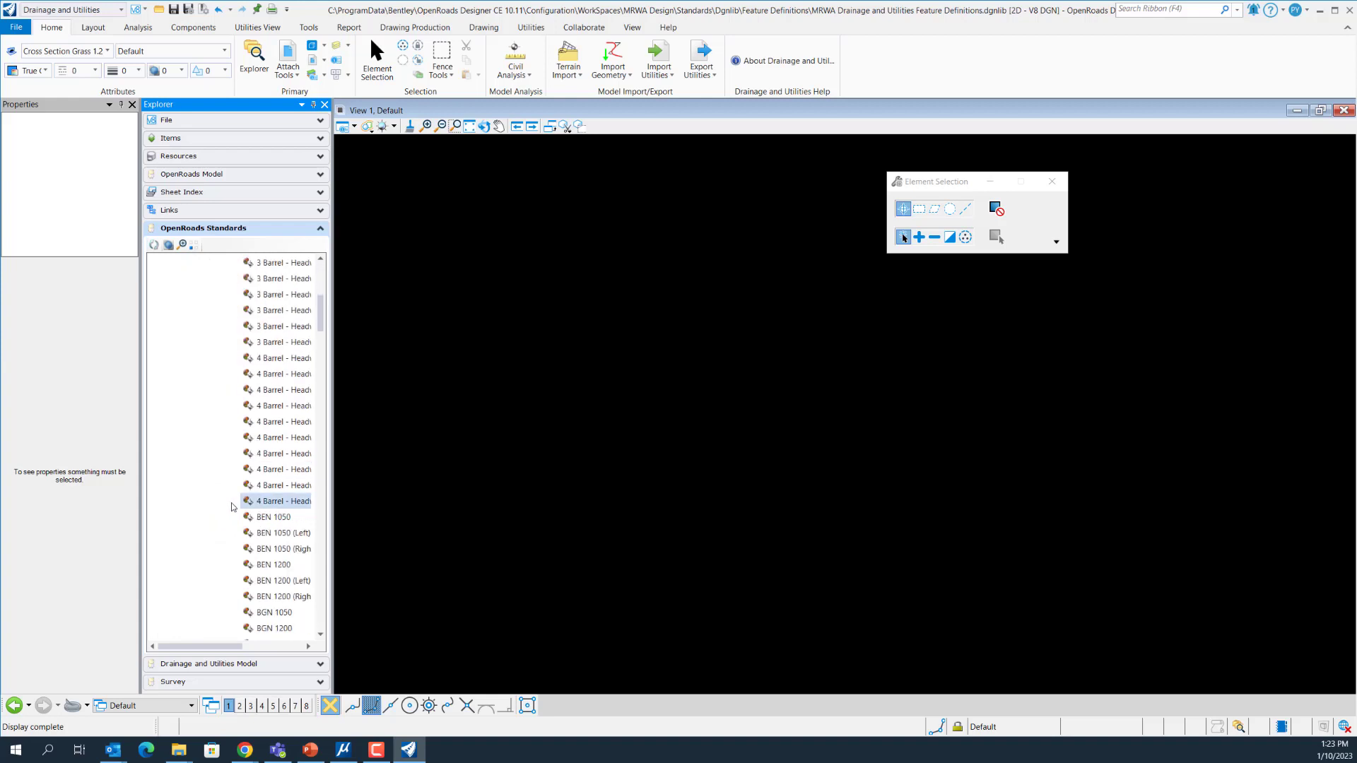
{"action": "scroll", "coordinate": [278, 529], "scroll_direction": "down", "scroll_amount": 4}
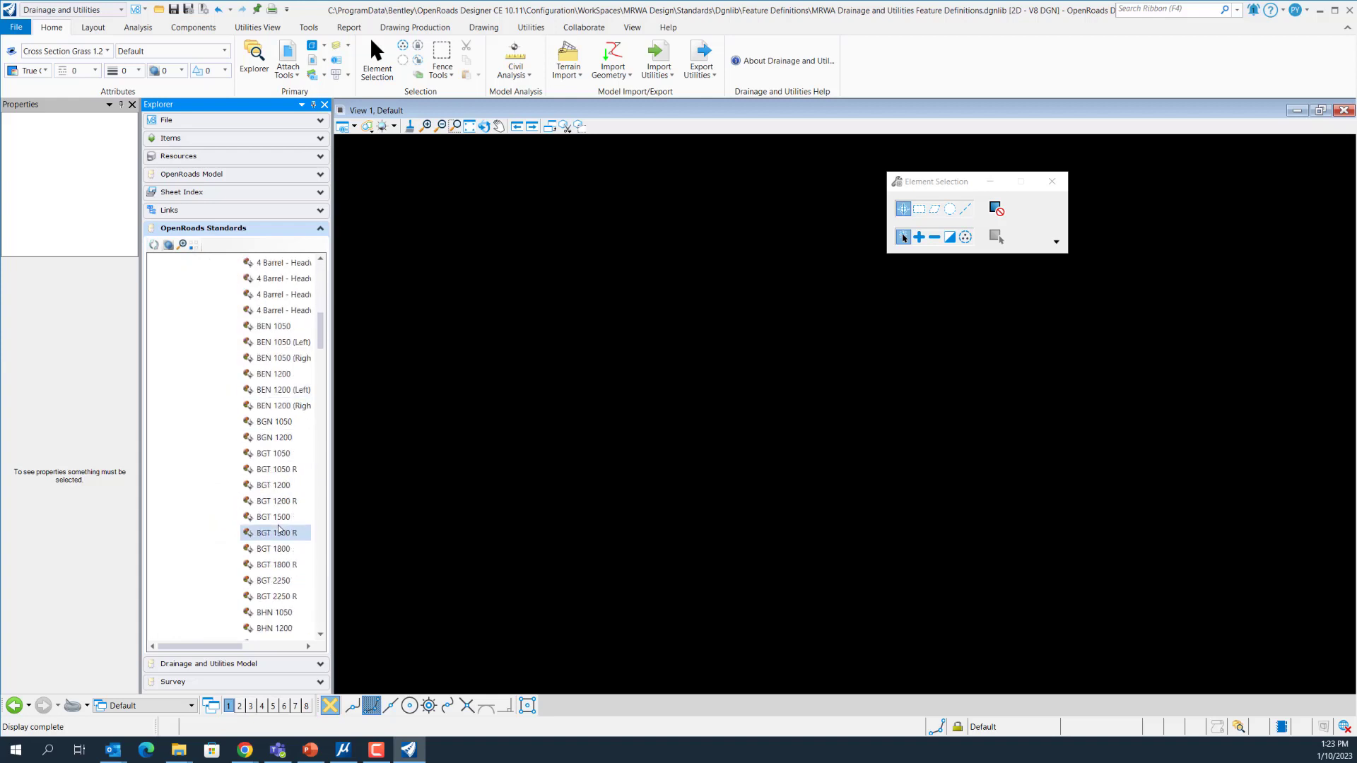
{"action": "right_click", "coordinate": [294, 489]}
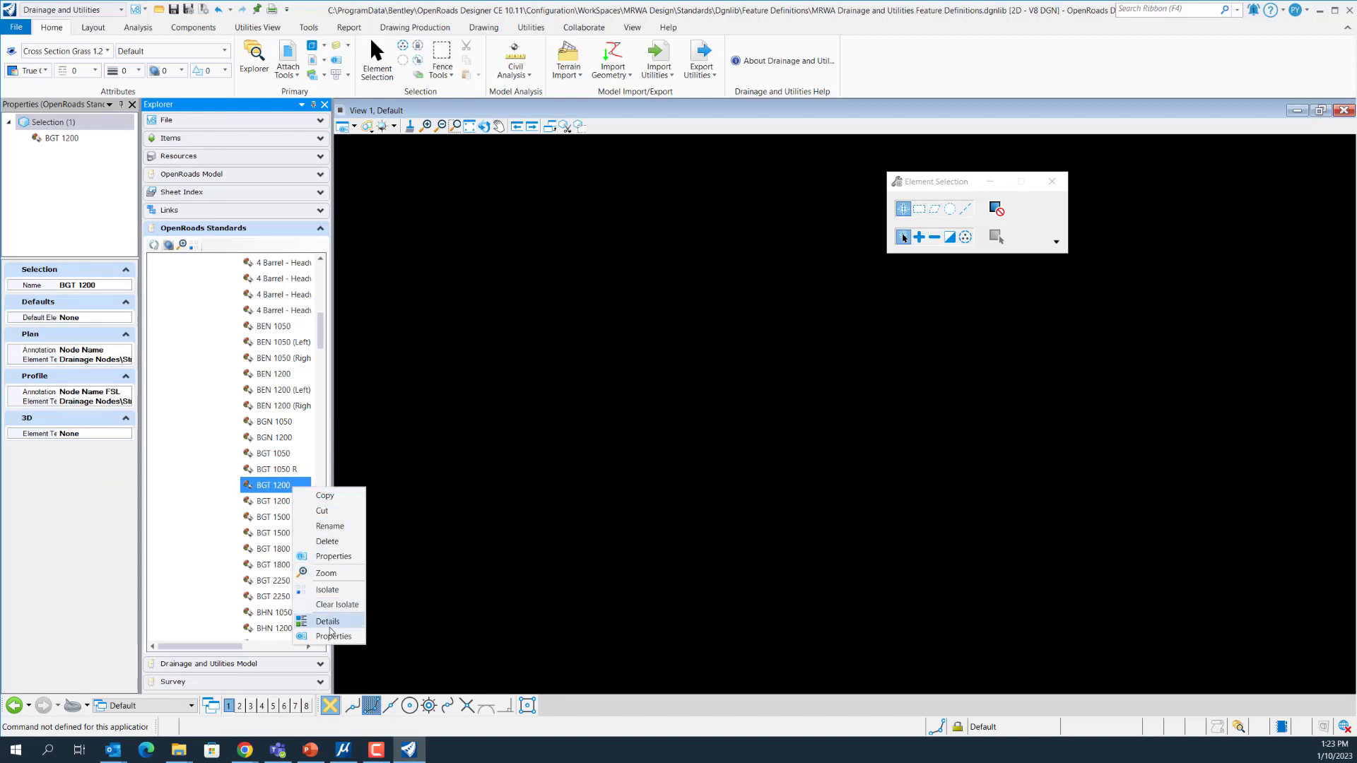
{"action": "left_click", "coordinate": [414, 528]}
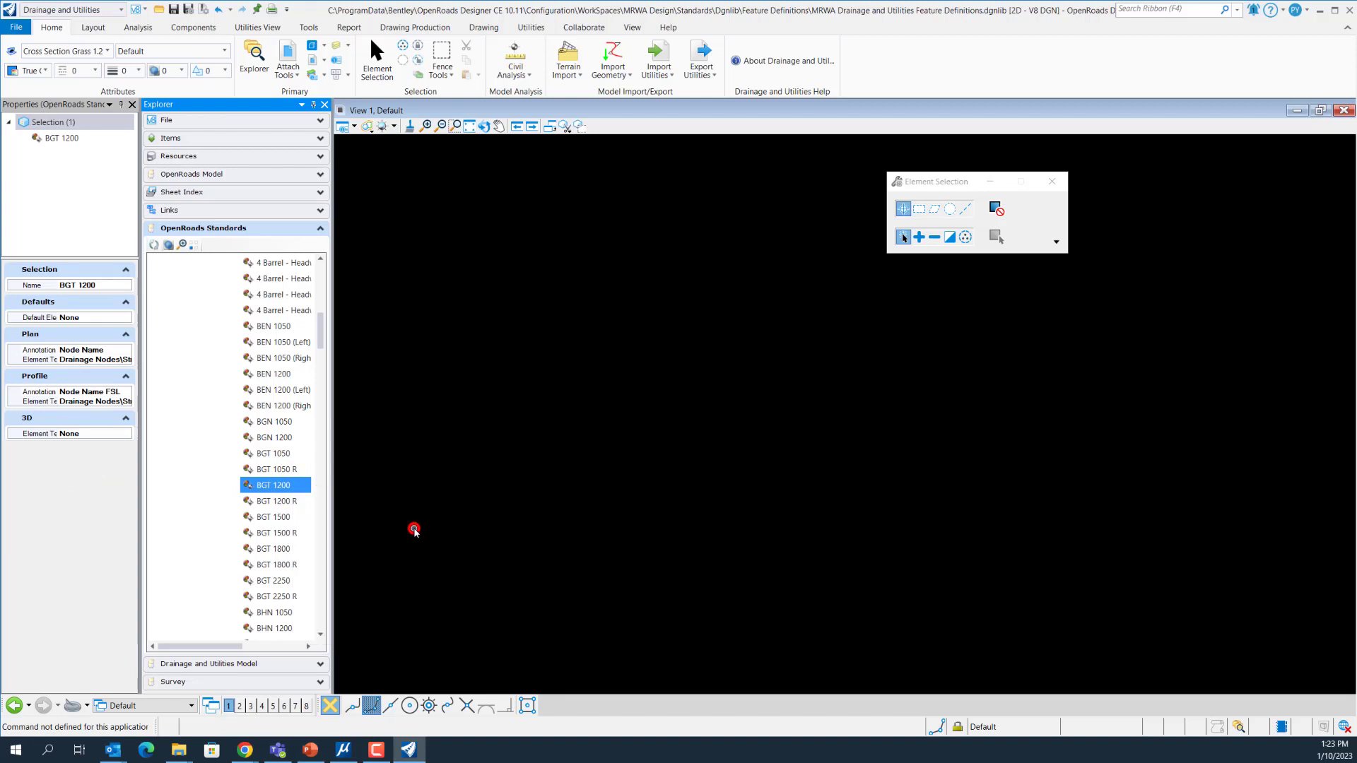
- Select the CustomNode1 point symbology and set its Plan element template to Drainage Nodes\CustomNode\Plan
{"action": "scroll", "coordinate": [262, 501], "scroll_direction": "down", "scroll_amount": 8}
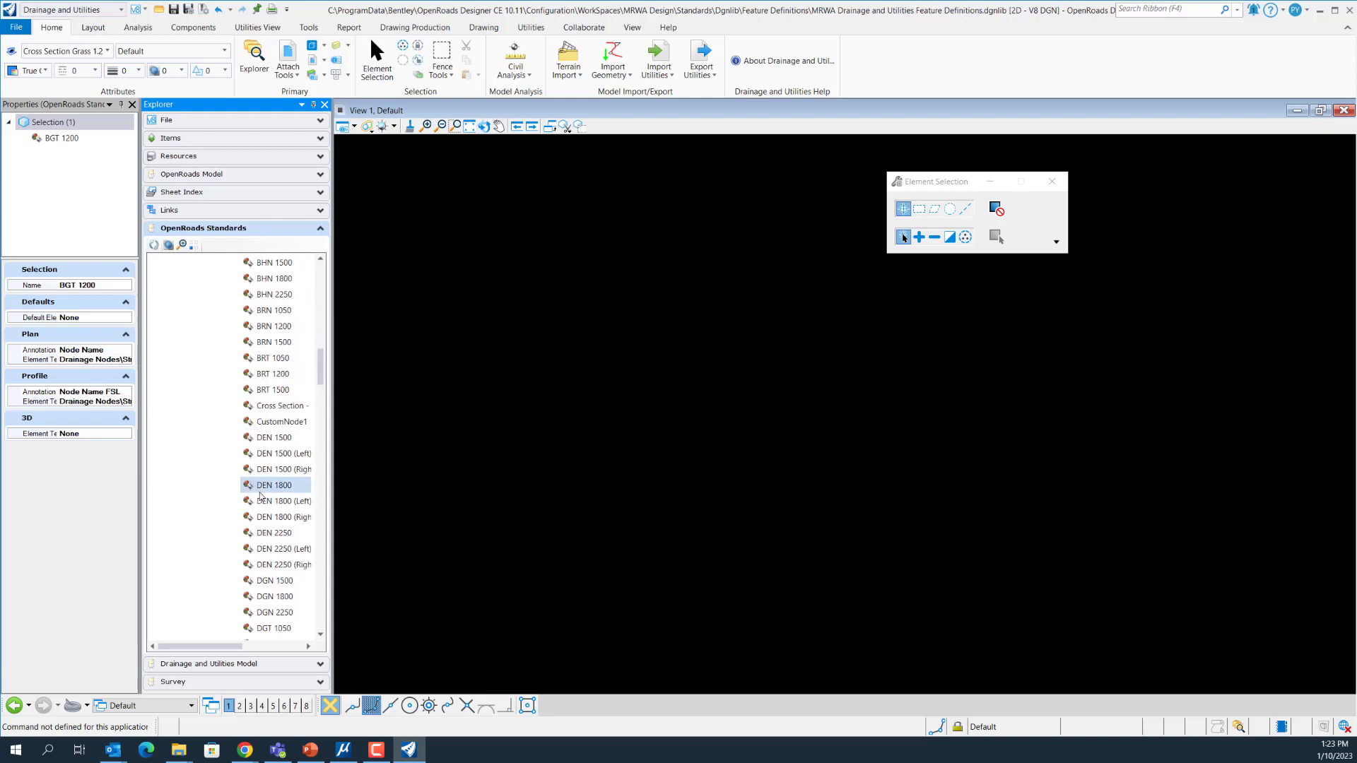
{"action": "left_click", "coordinate": [279, 422]}
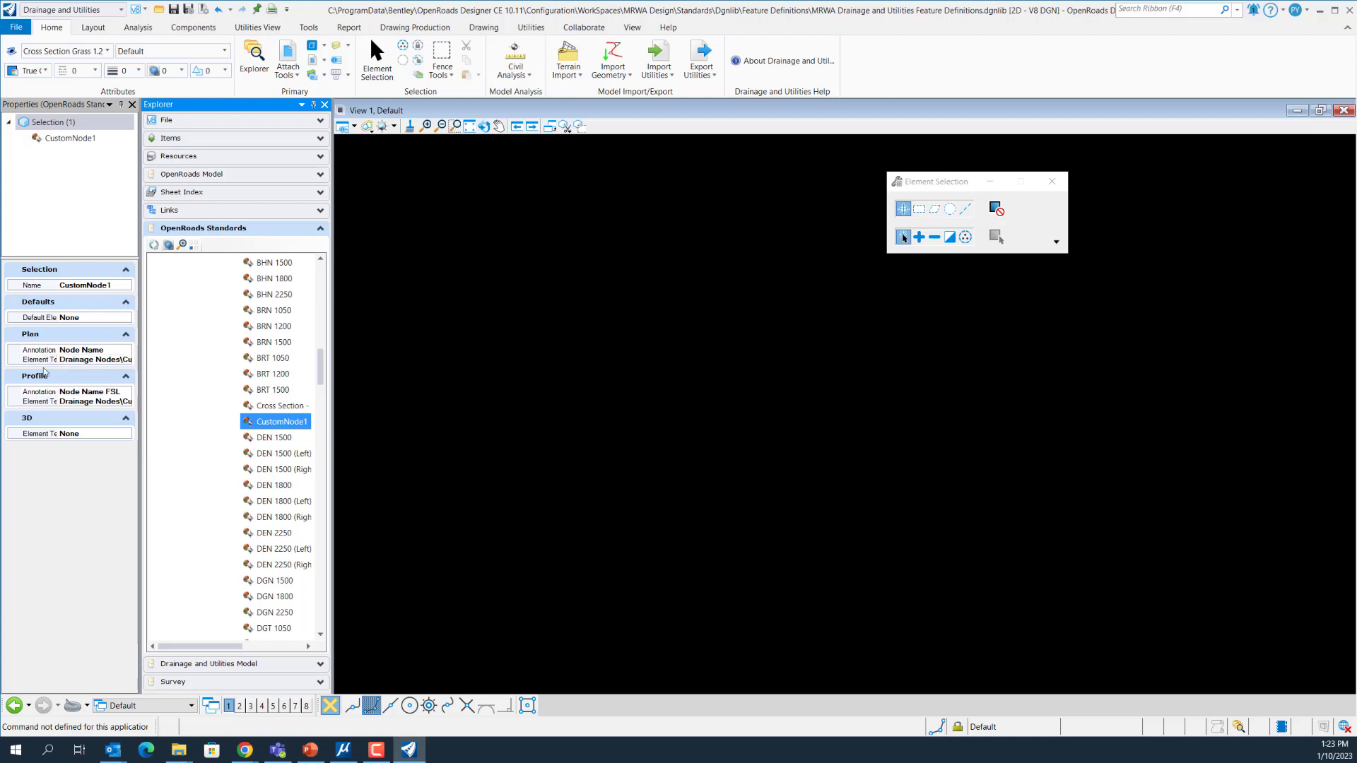
{"action": "left_click", "coordinate": [125, 361]}
{"action": "left_click", "coordinate": [125, 360]}
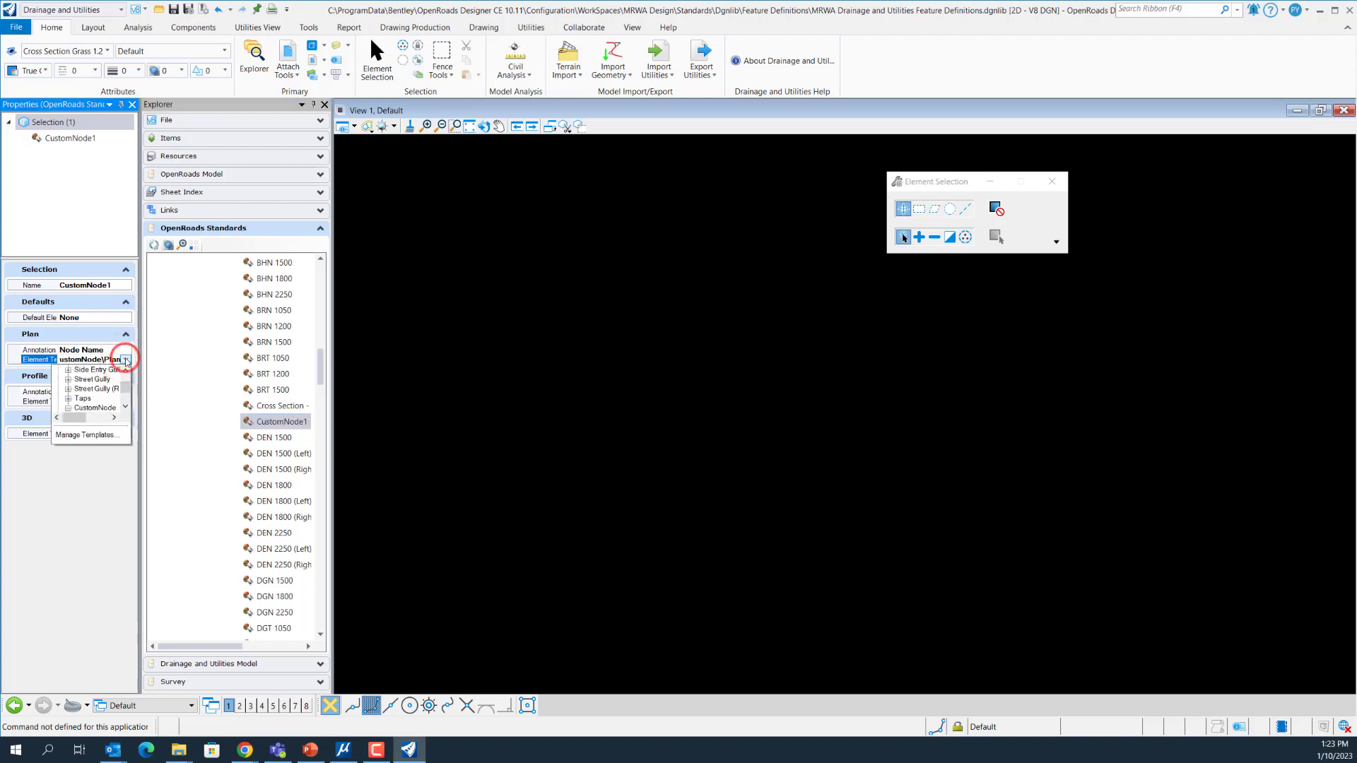
{"action": "left_click_drag", "start_coordinate": [126, 387], "coordinate": [127, 390]}
{"action": "scroll", "coordinate": [127, 390], "scroll_direction": "up", "scroll_amount": 1}
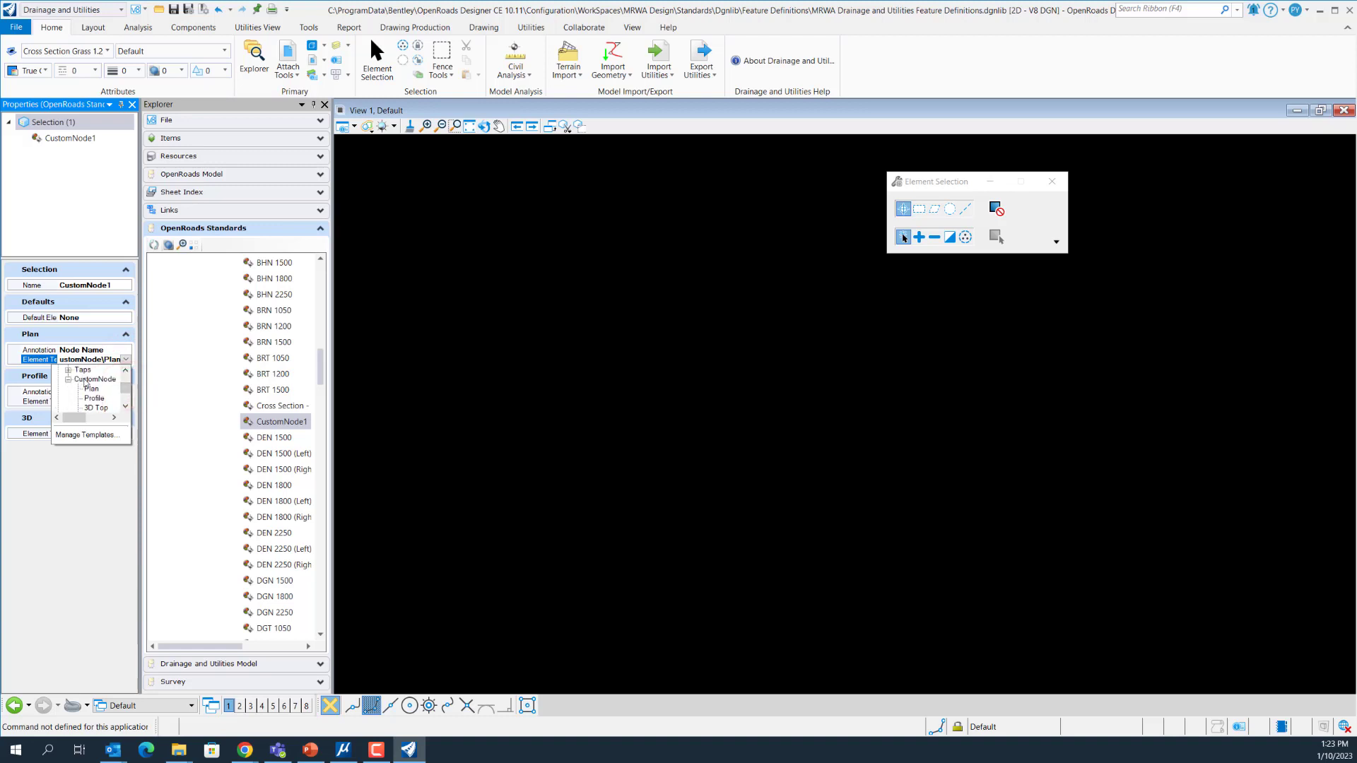
{"action": "left_click", "coordinate": [113, 417]}
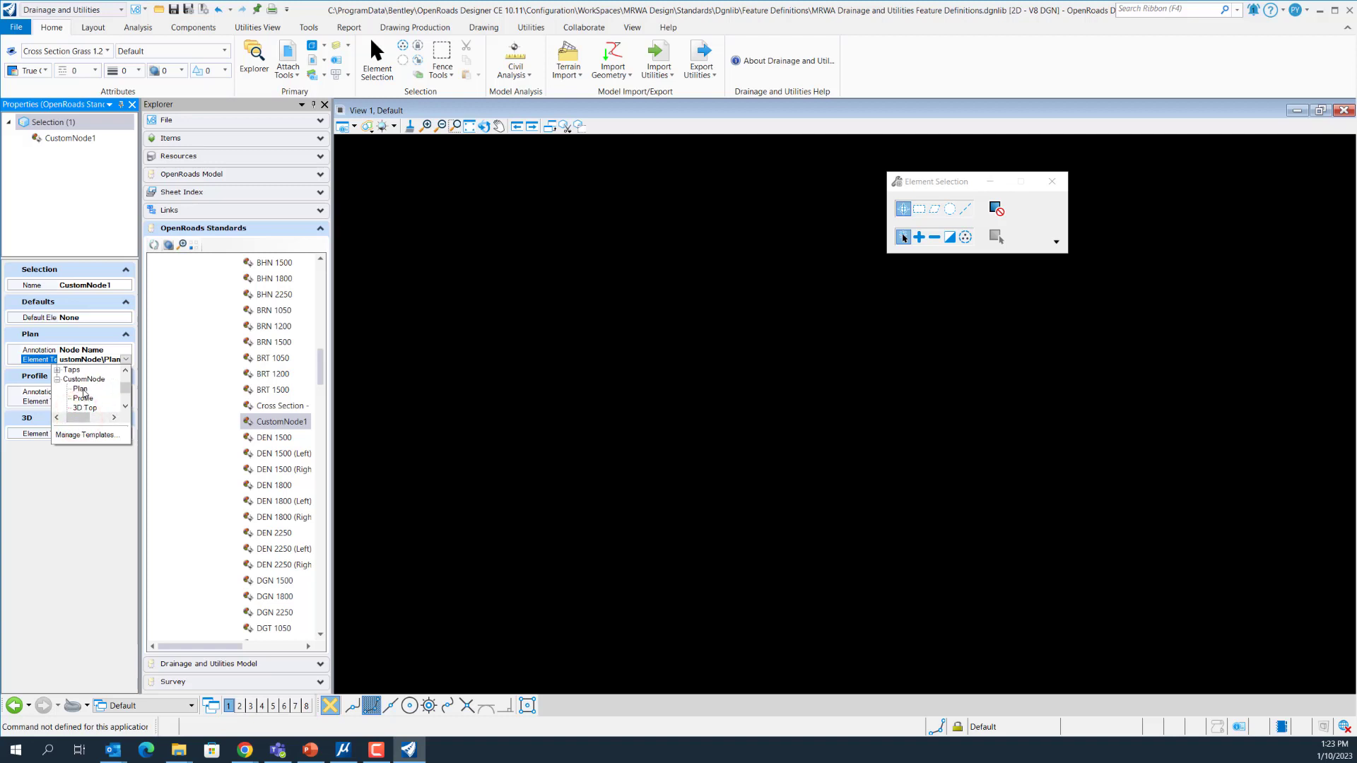
{"action": "left_click", "coordinate": [82, 389]}
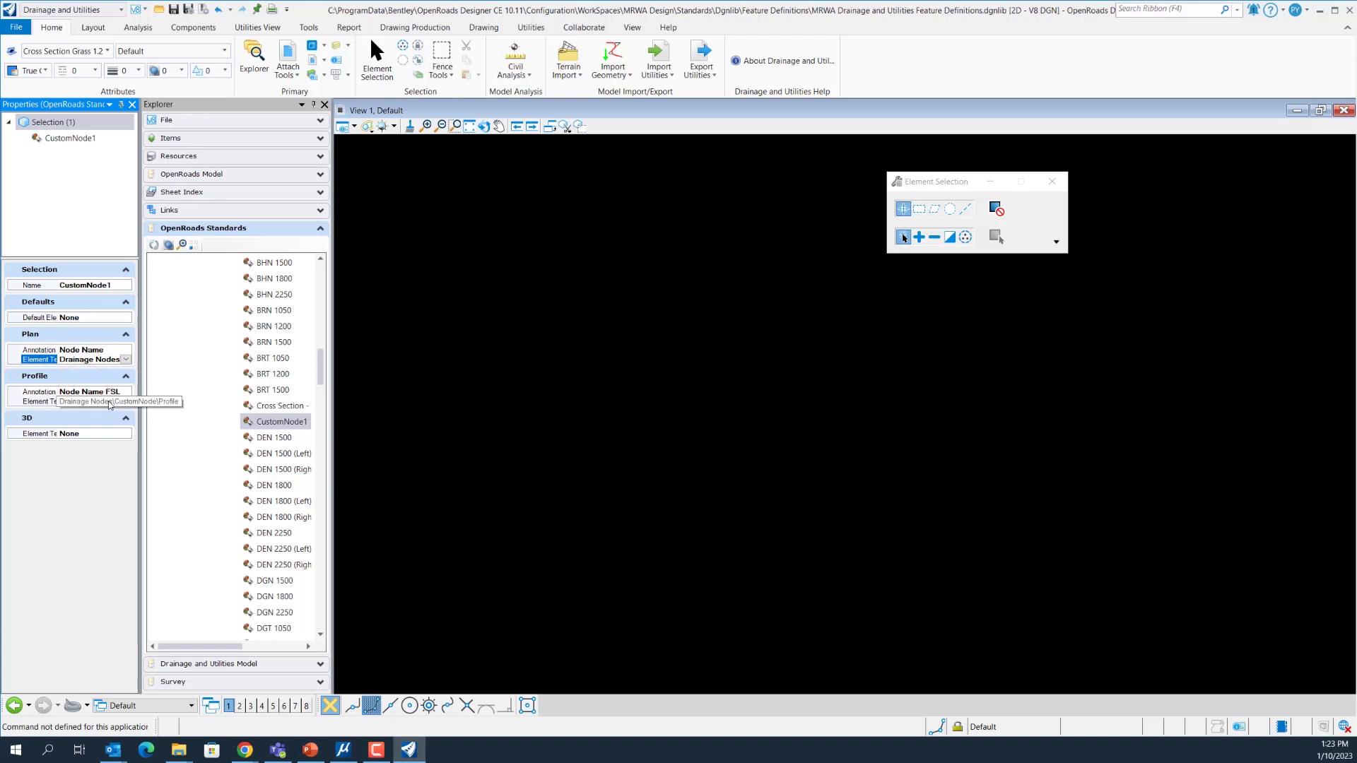
- Set the Profile element template of the CustomNode1 point symbology to Drainage Nodes\CustomNode\Profile
{"action": "left_click", "coordinate": [109, 404]}
{"action": "left_click", "coordinate": [126, 400]}
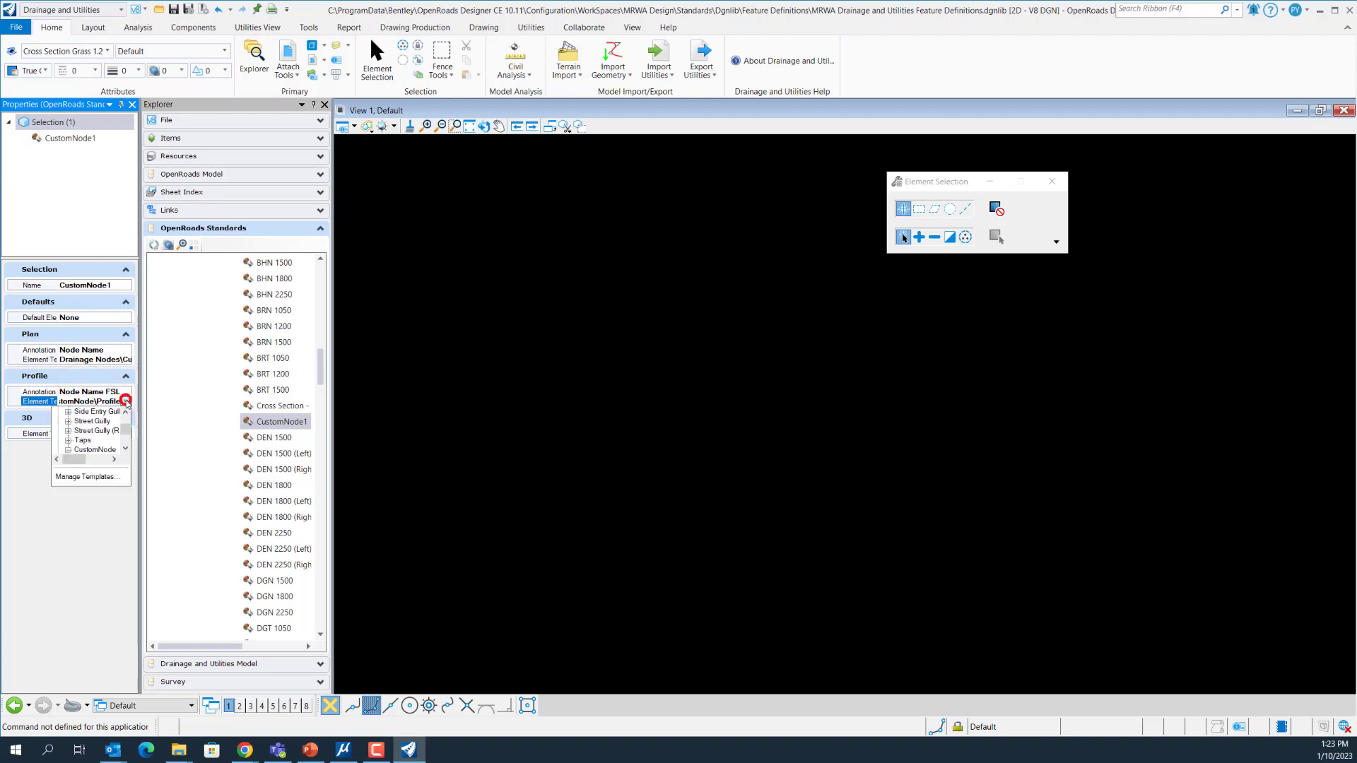
{"action": "left_click_drag", "start_coordinate": [126, 427], "coordinate": [126, 433]}
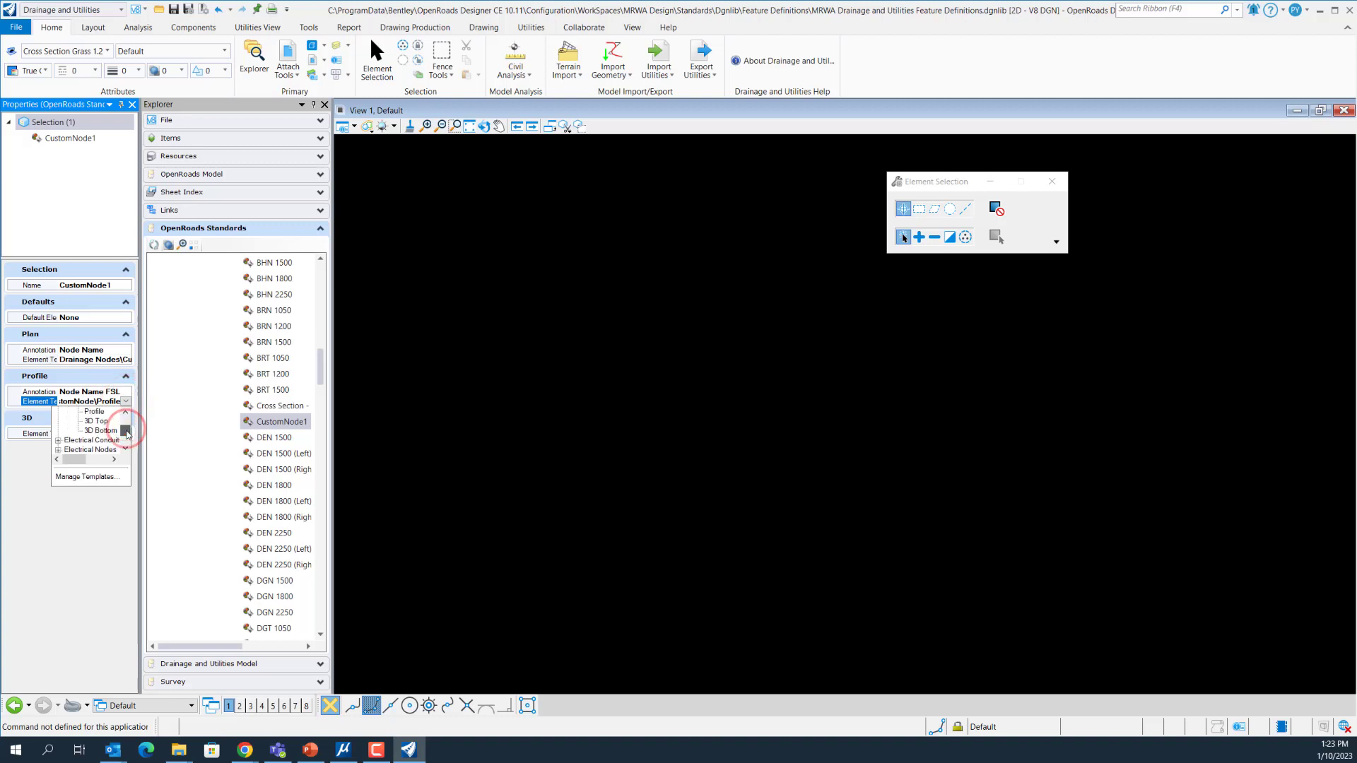
{"action": "scroll", "coordinate": [126, 434], "scroll_direction": "down", "scroll_amount": 2}
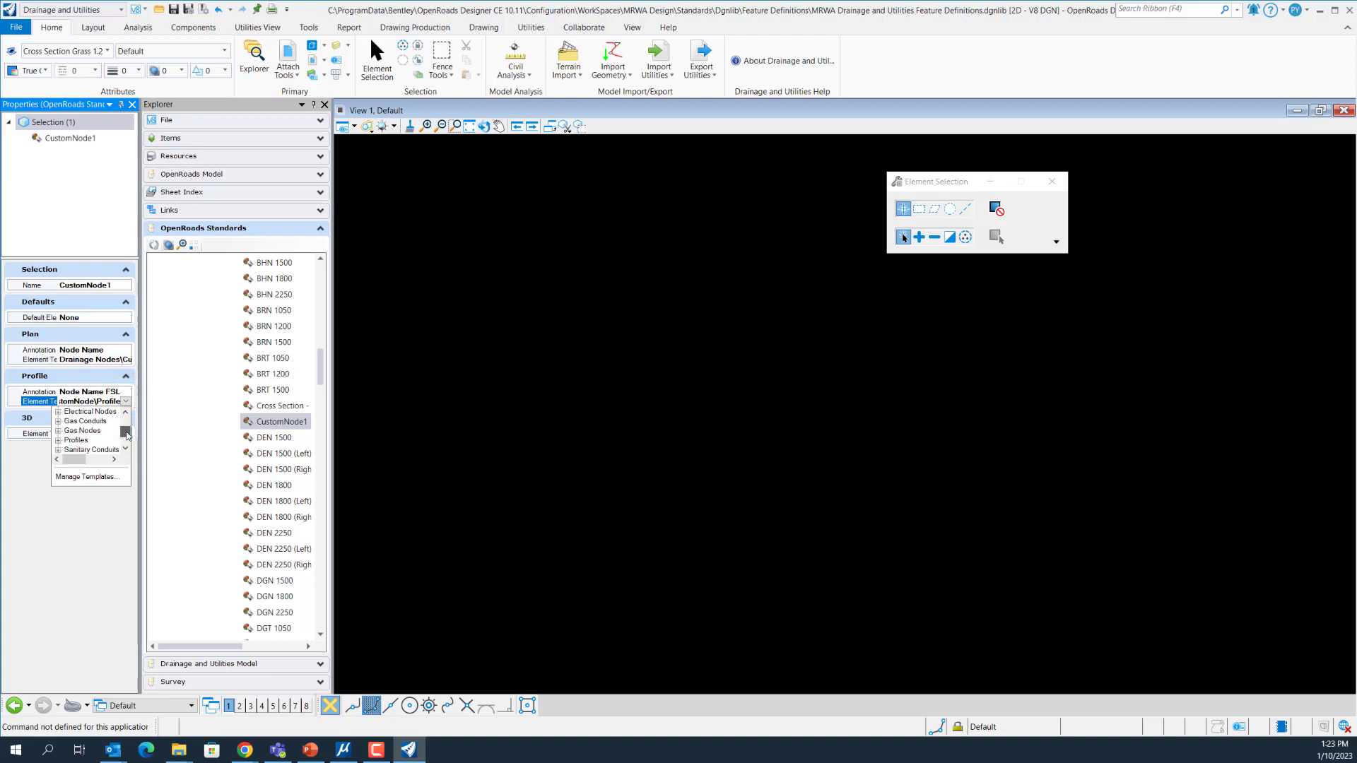
{"action": "scroll", "coordinate": [126, 434], "scroll_direction": "up", "scroll_amount": 3}
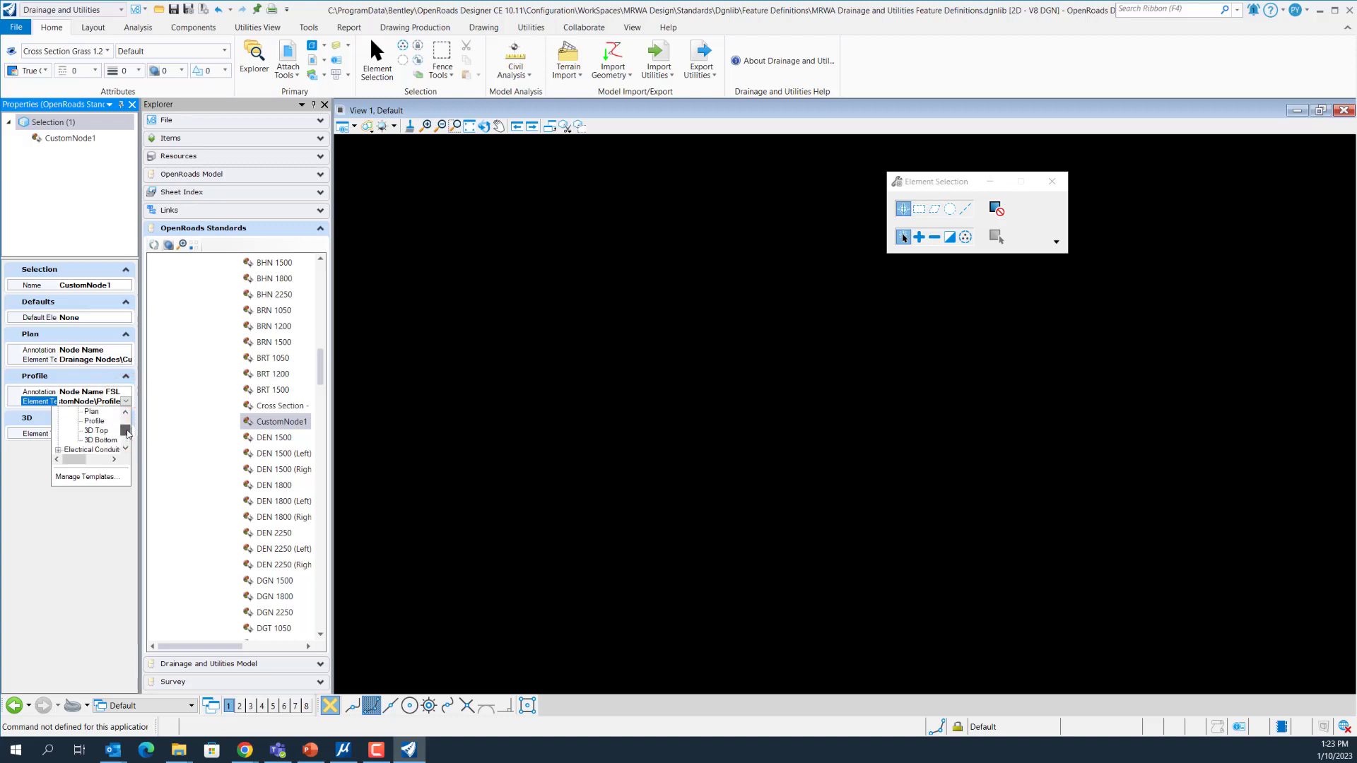
{"action": "scroll", "coordinate": [127, 434], "scroll_direction": "up", "scroll_amount": 2}
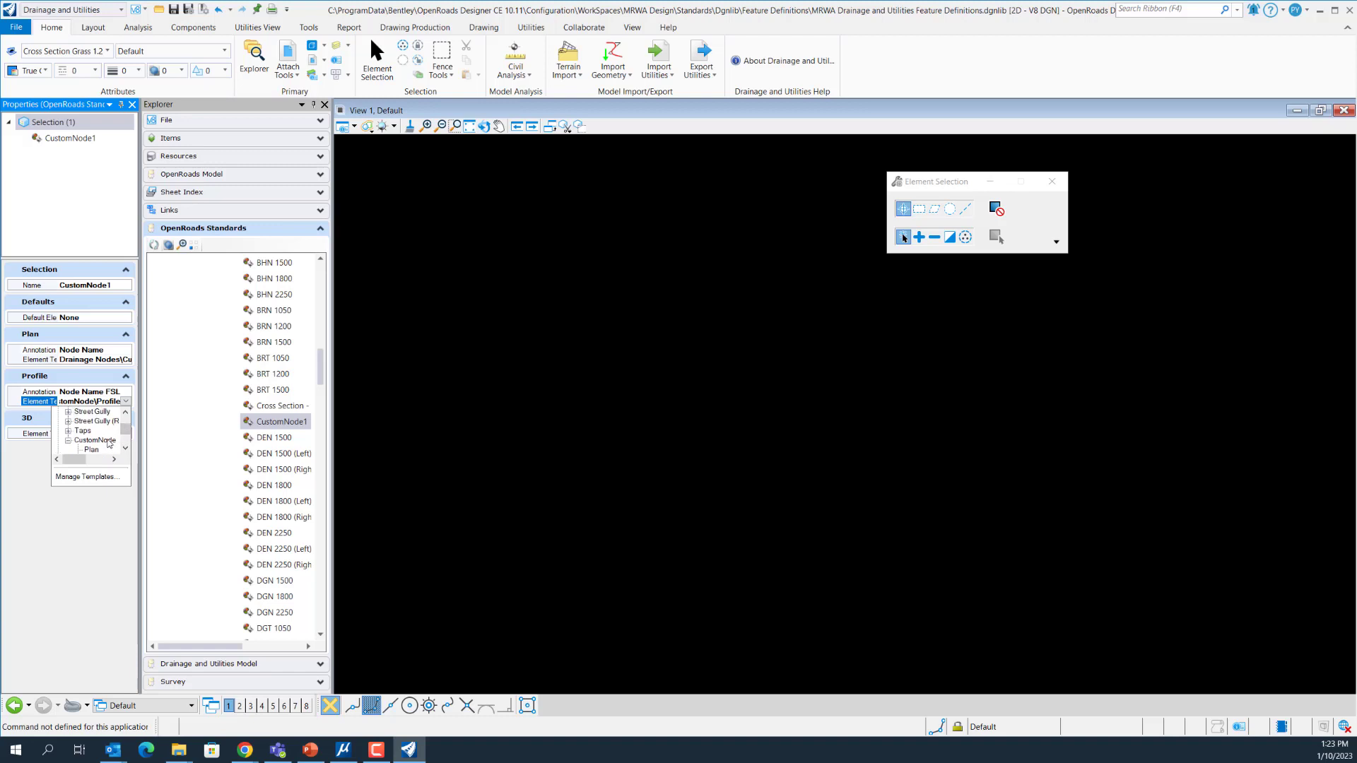
{"action": "left_click", "coordinate": [124, 450]}
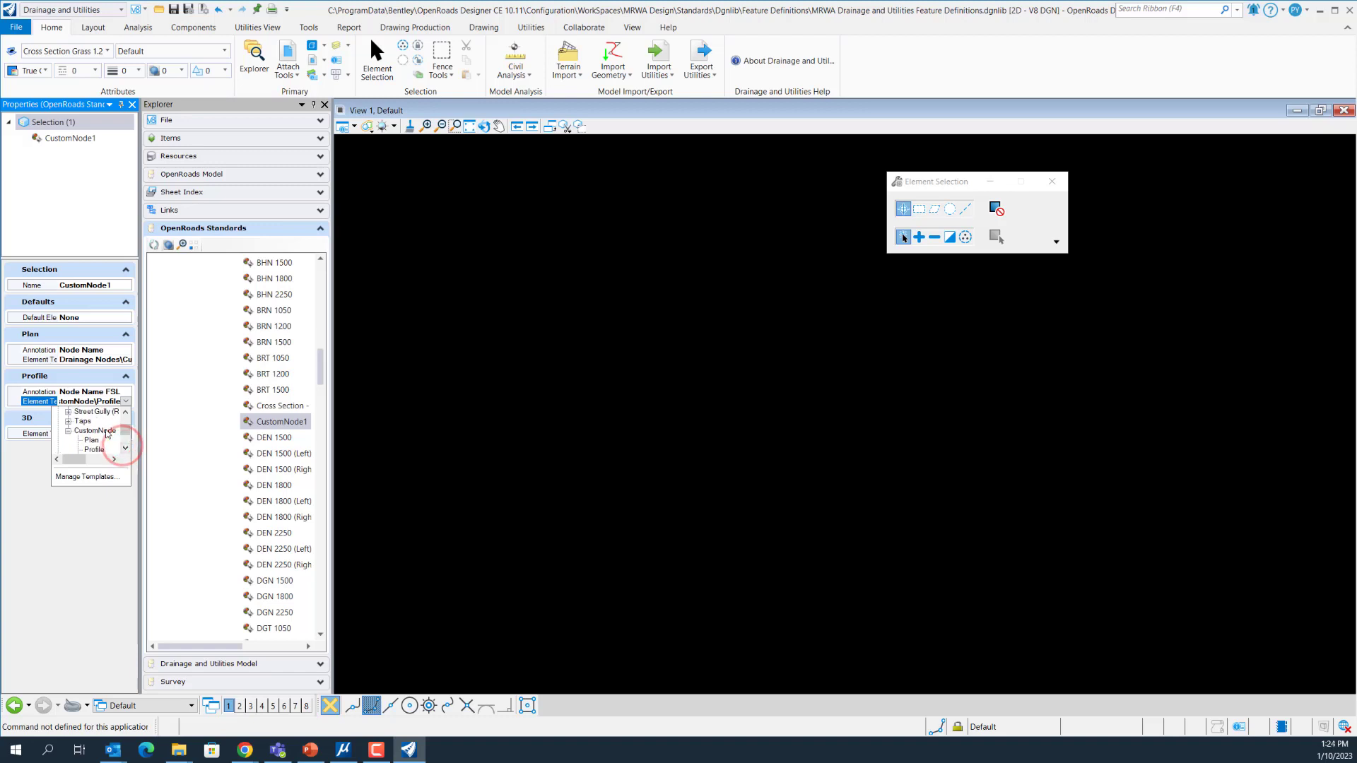
{"action": "left_click", "coordinate": [94, 449]}
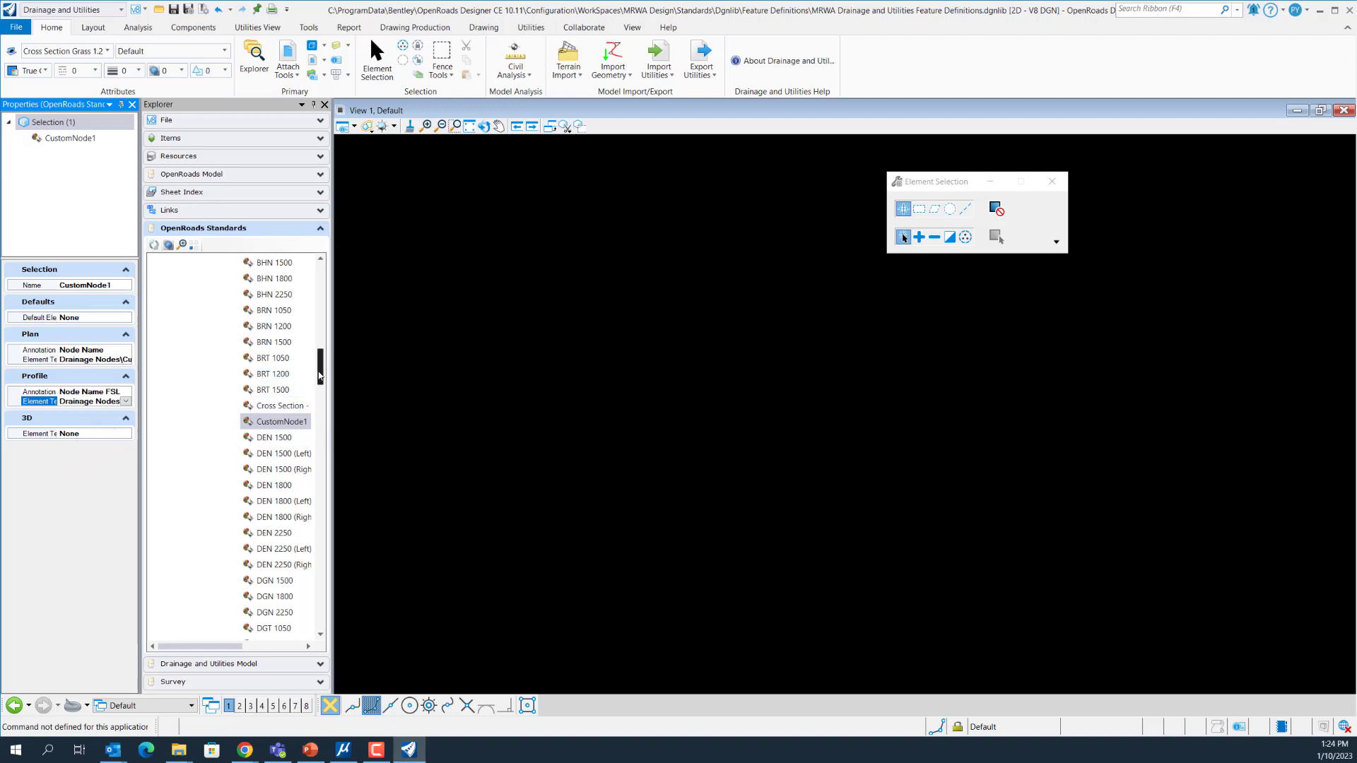
- Collapse the Point symbologies and expand the StormWaterNode folder among the Solid node feature symbologies of the MRWA drainage library
{"action": "left_click_drag", "start_coordinate": [320, 368], "coordinate": [326, 291]}
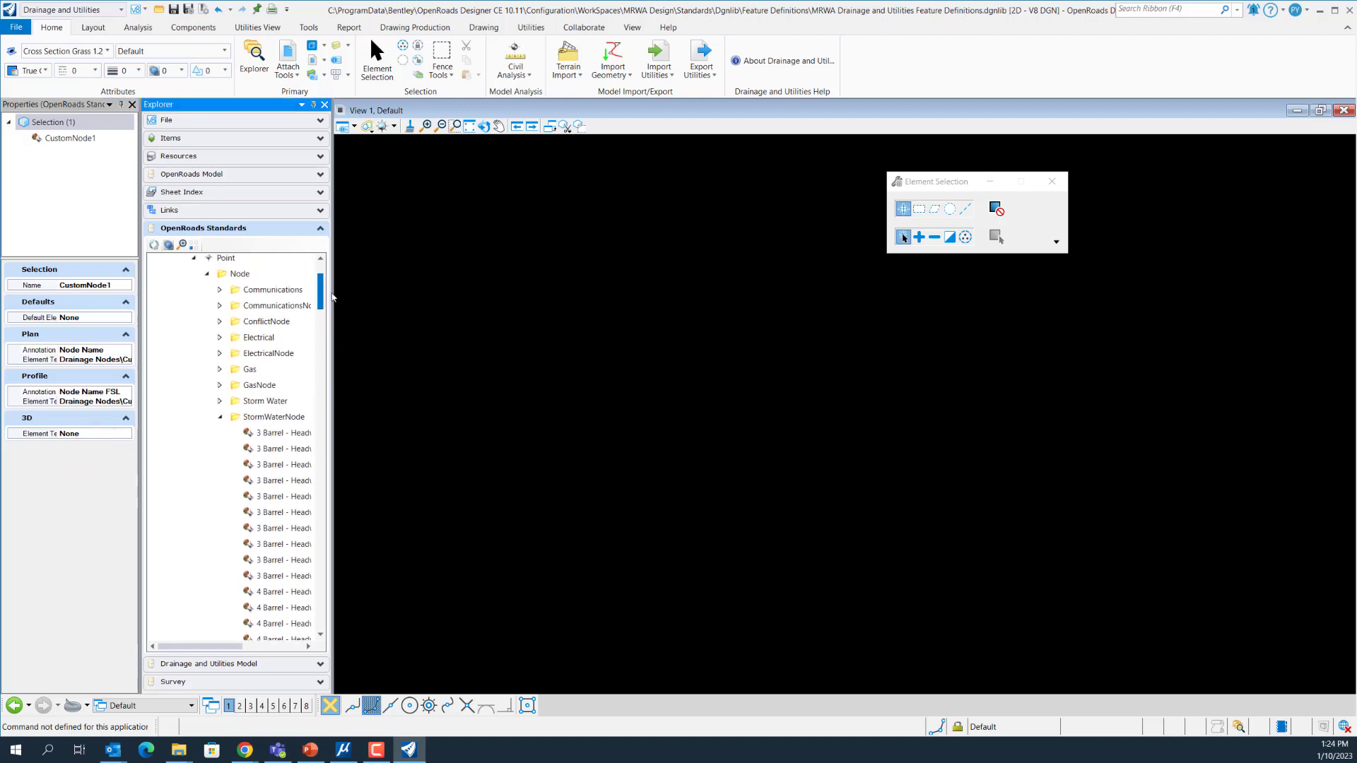
{"action": "left_click", "coordinate": [205, 276]}
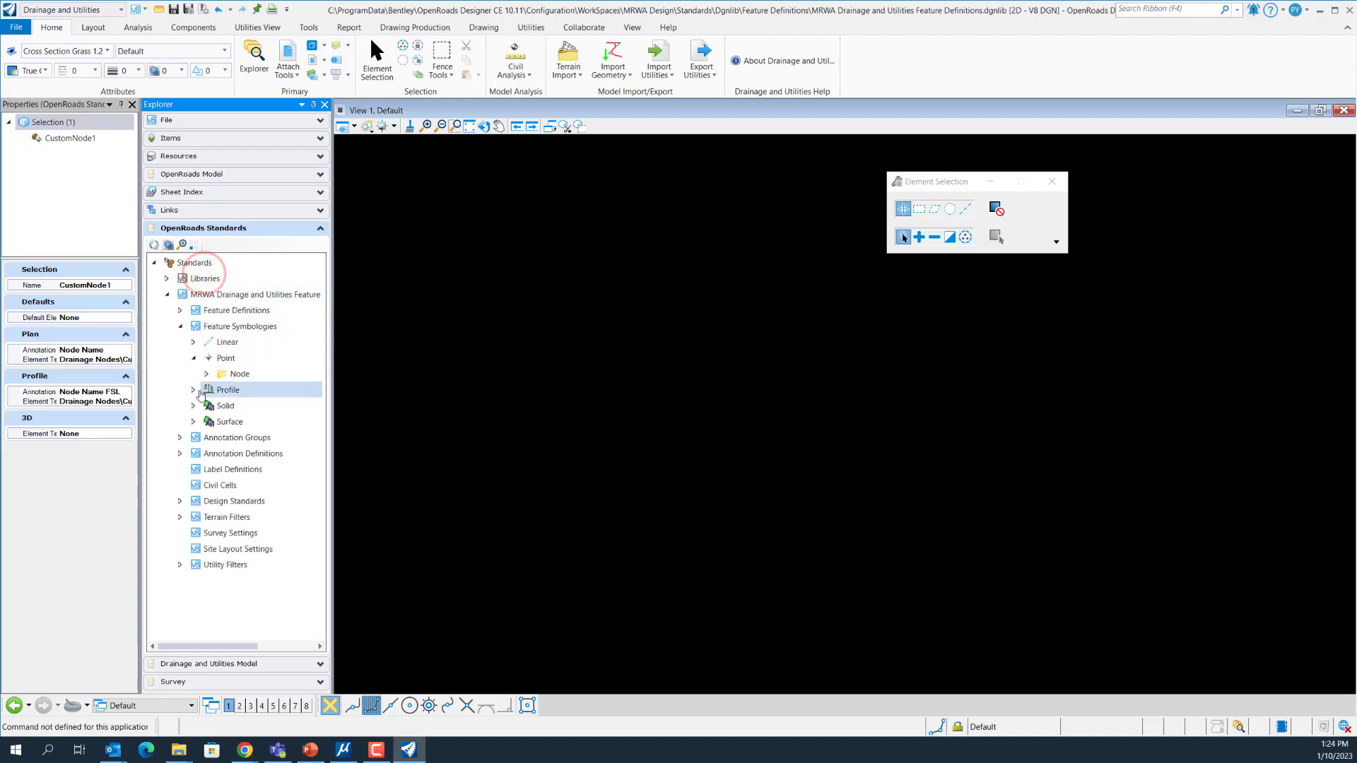
{"action": "left_click", "coordinate": [192, 359]}
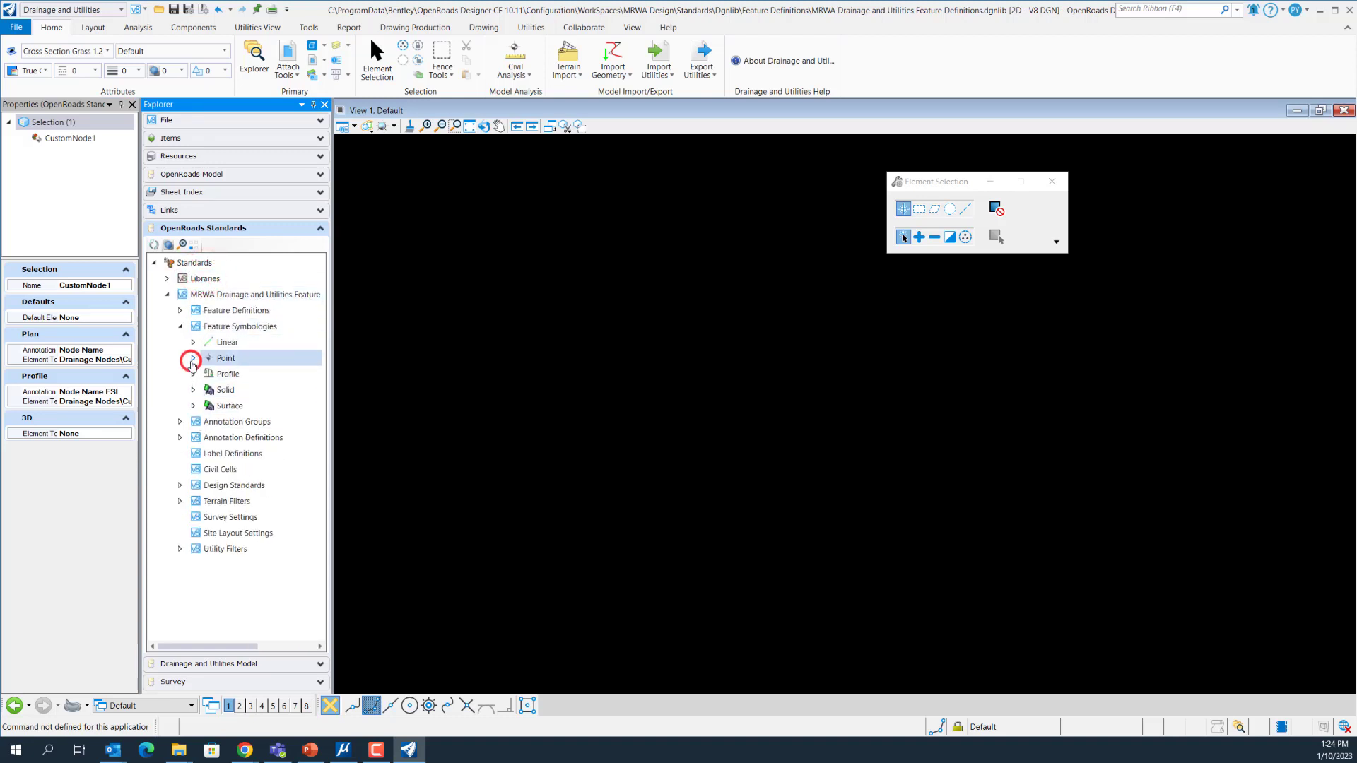
{"action": "left_click", "coordinate": [192, 390]}
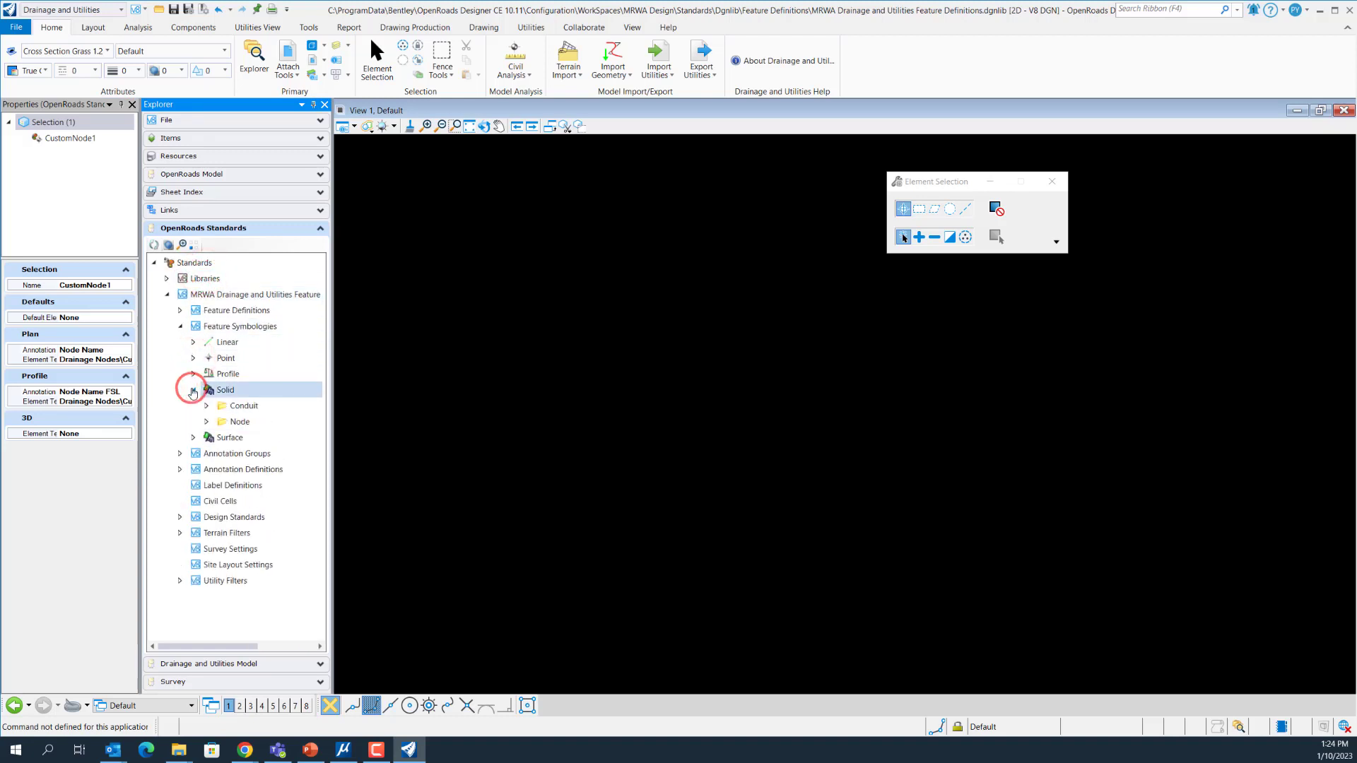
{"action": "left_click", "coordinate": [206, 422]}
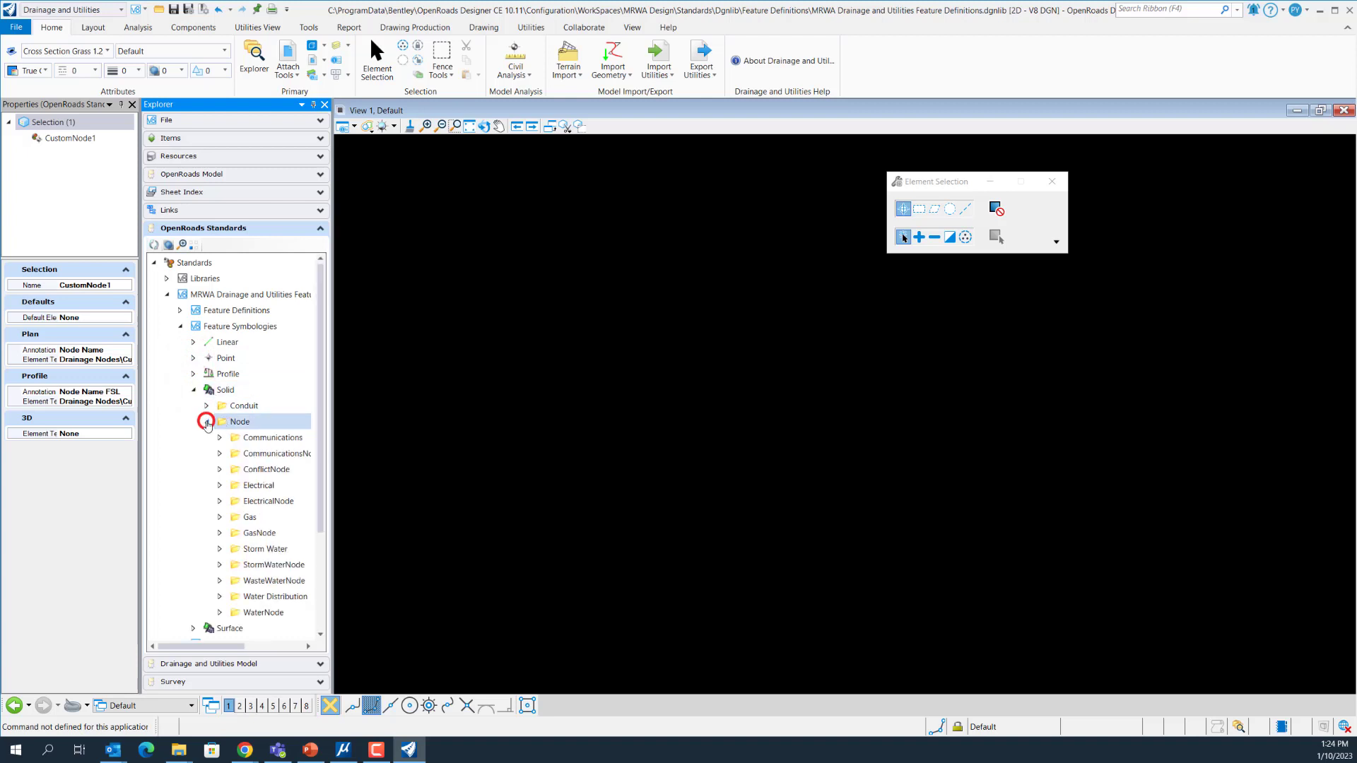
{"action": "scroll", "coordinate": [233, 442], "scroll_direction": "down", "scroll_amount": 1}
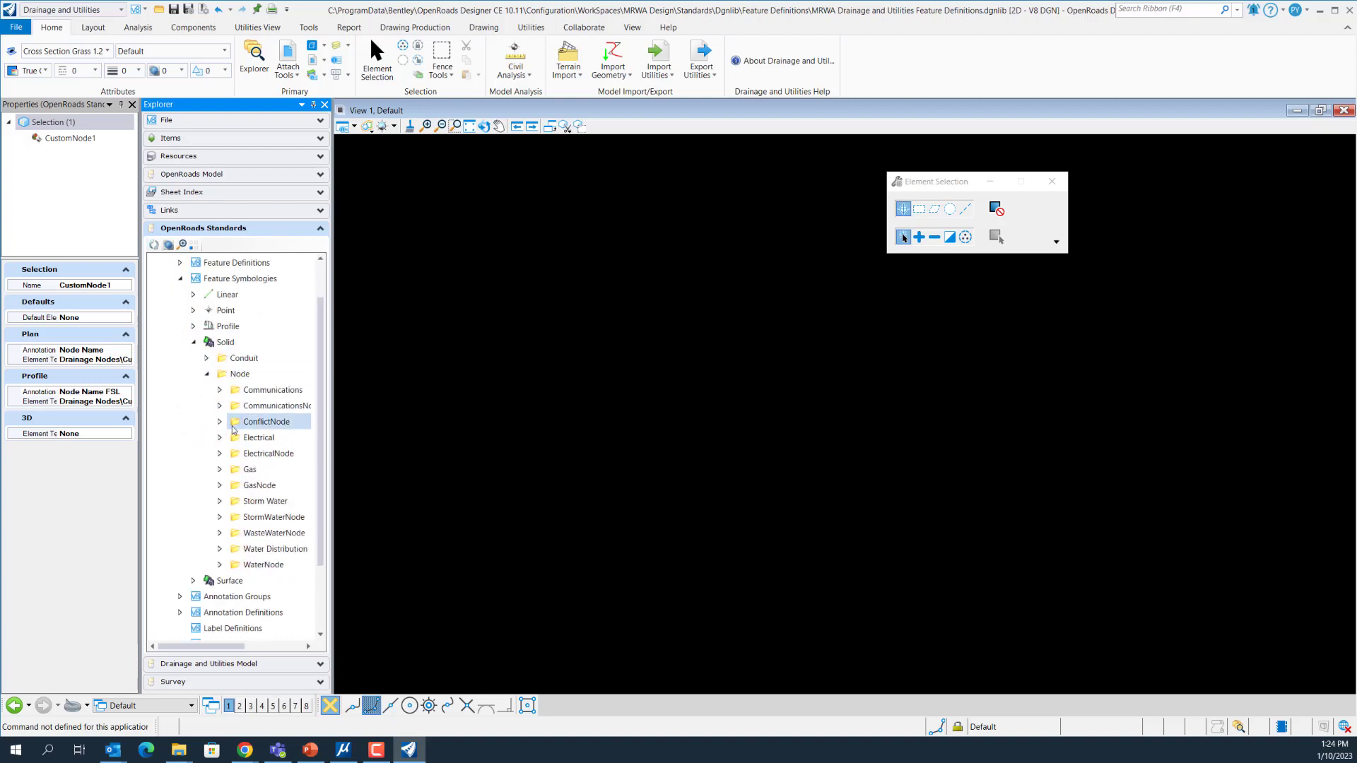
{"action": "left_click", "coordinate": [219, 519]}
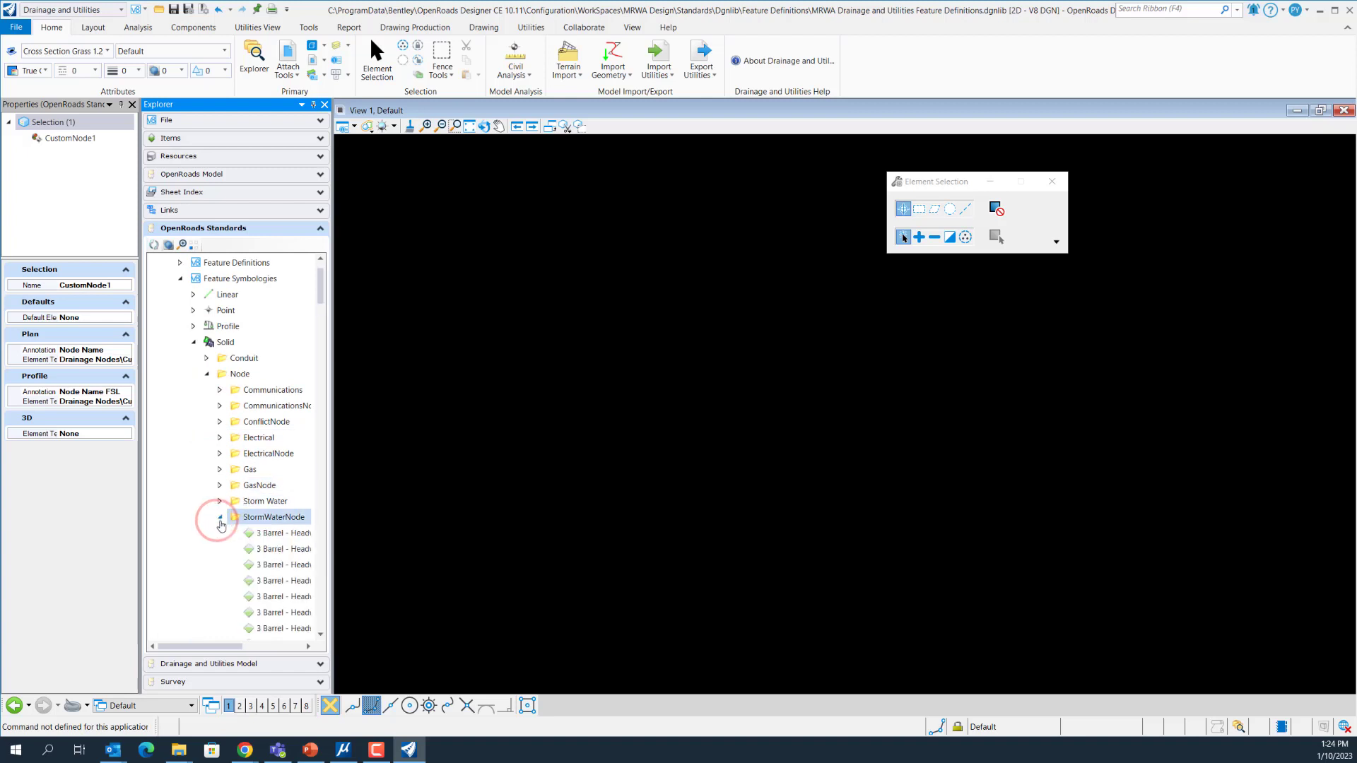
- Find the BGT 1200 solid symbology under StormWaterNode and view its properties and available copy options
{"action": "scroll", "coordinate": [262, 469], "scroll_direction": "down", "scroll_amount": 6}
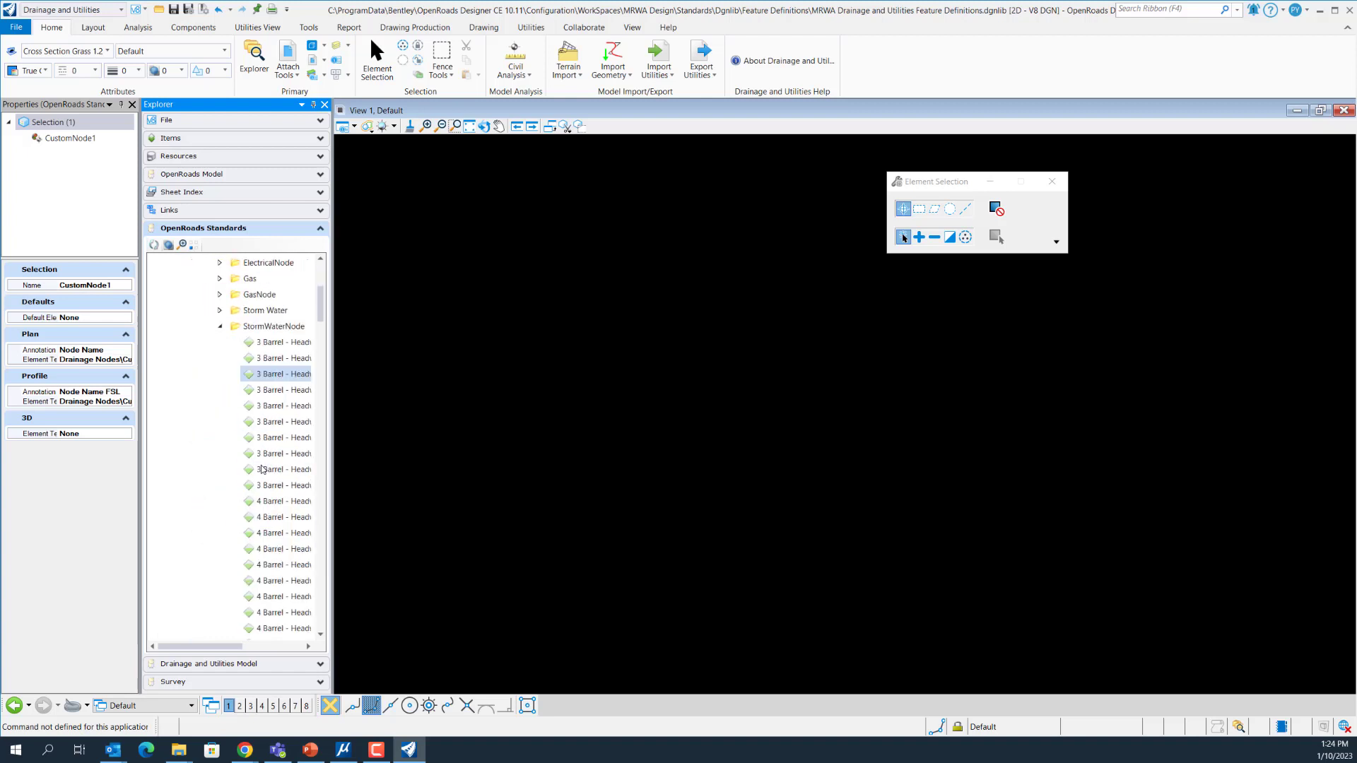
{"action": "scroll", "coordinate": [262, 470], "scroll_direction": "down", "scroll_amount": 4}
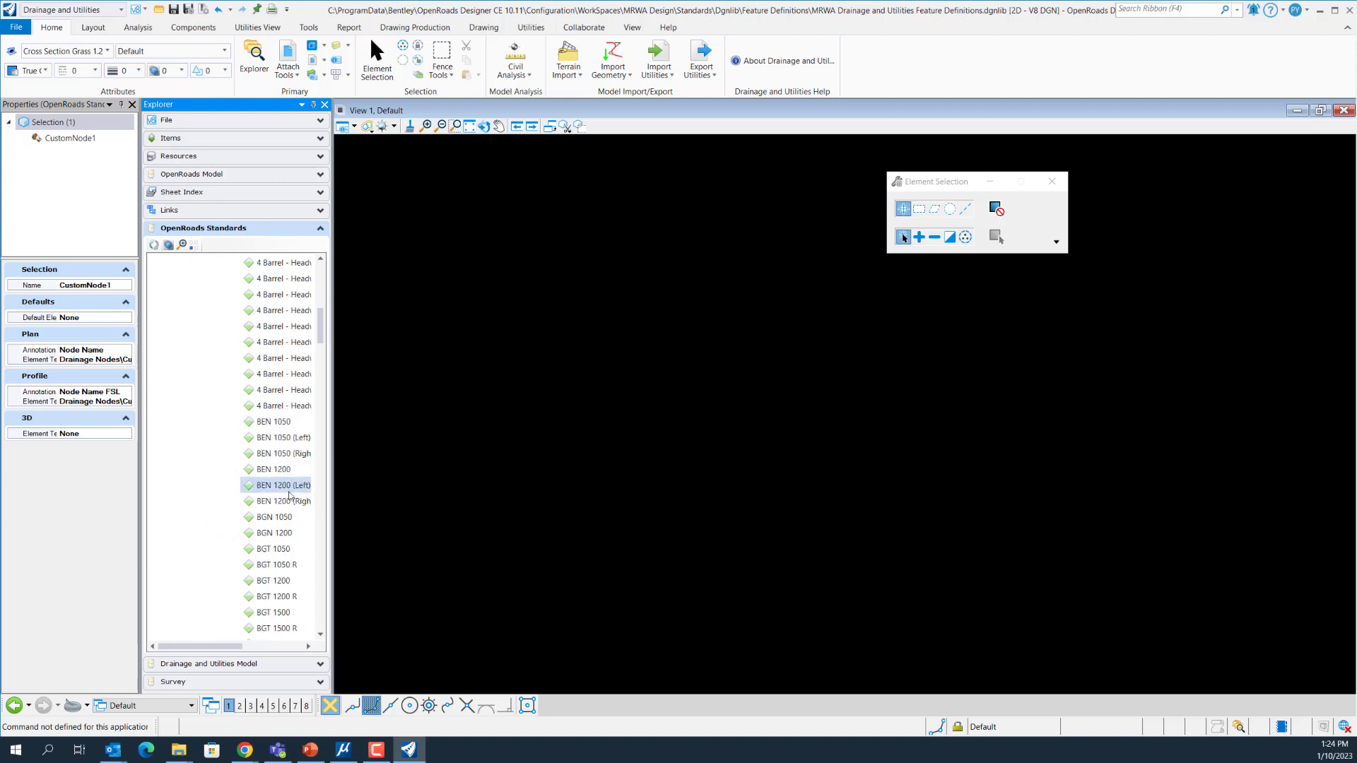
{"action": "scroll", "coordinate": [300, 553], "scroll_direction": "down", "scroll_amount": 1}
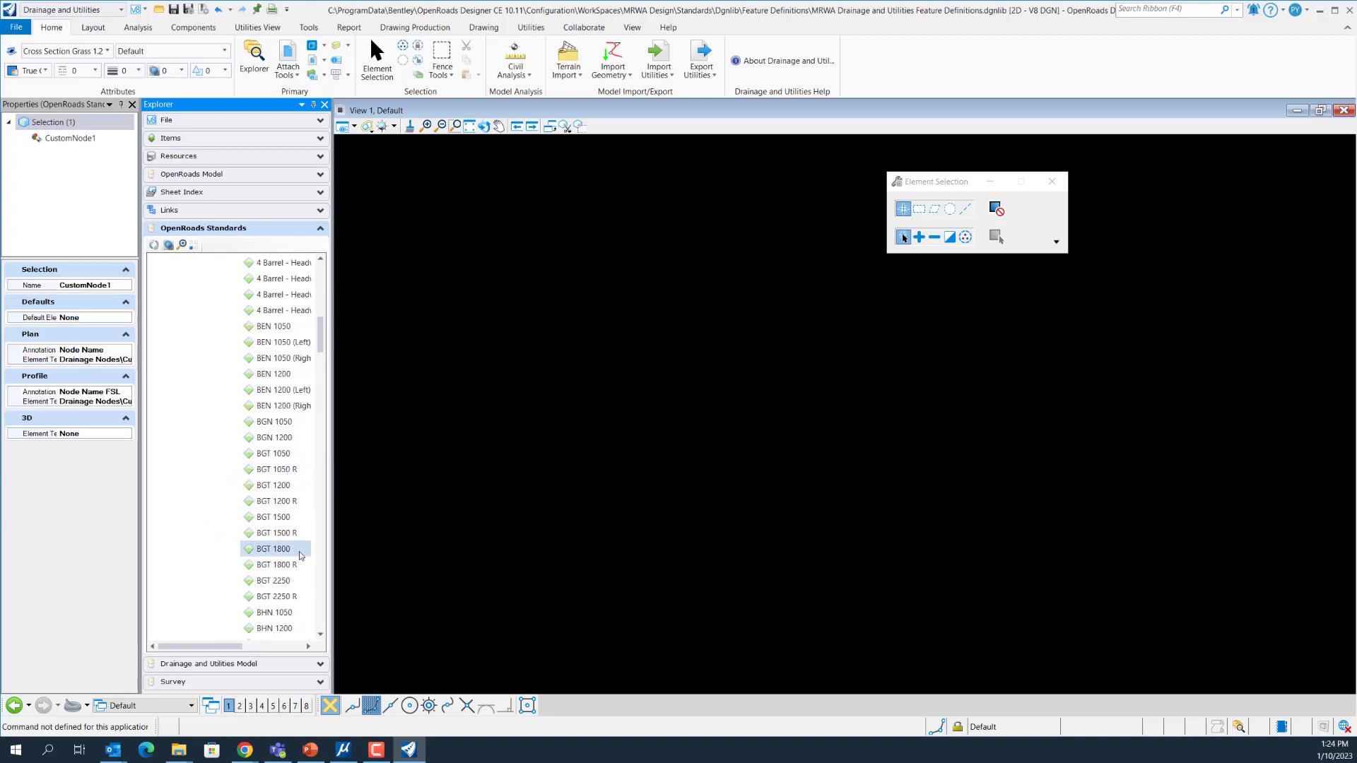
{"action": "right_click", "coordinate": [275, 487]}
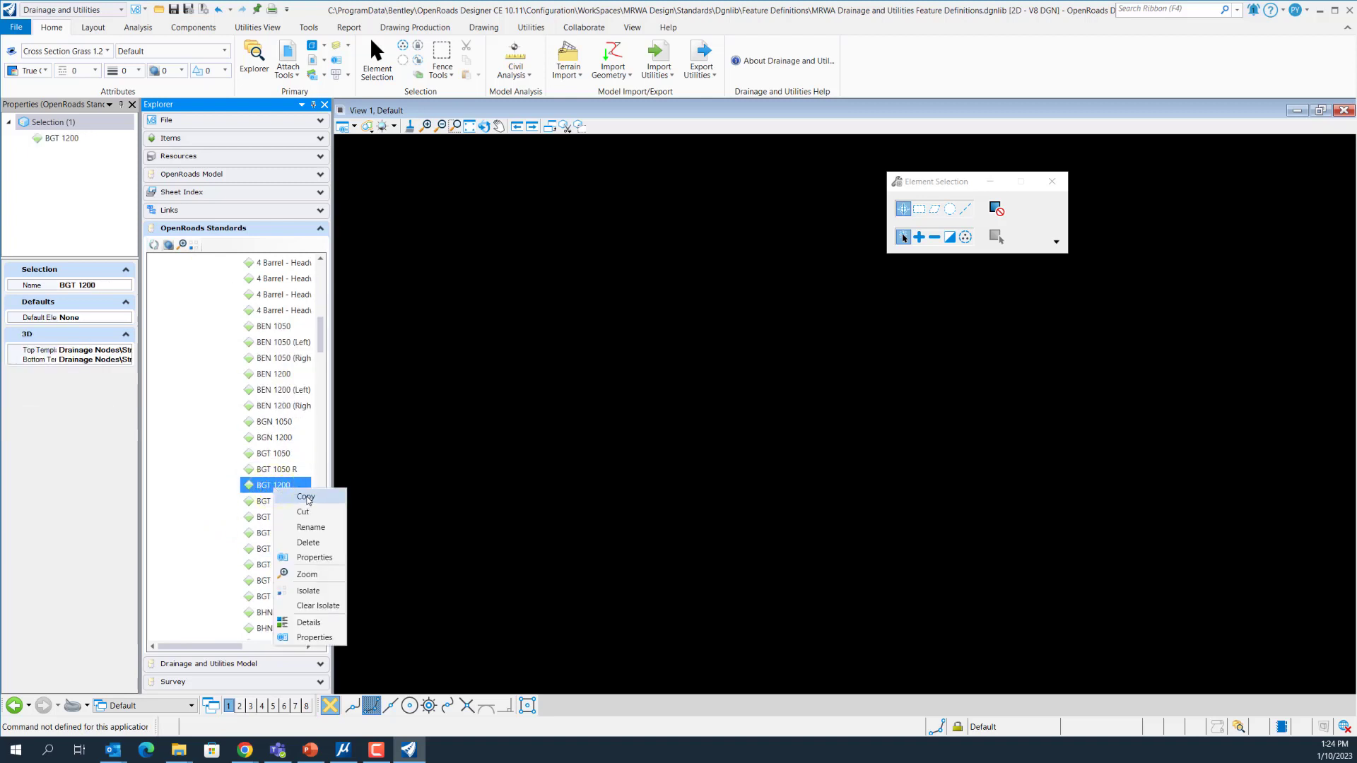
{"action": "left_click", "coordinate": [322, 411]}
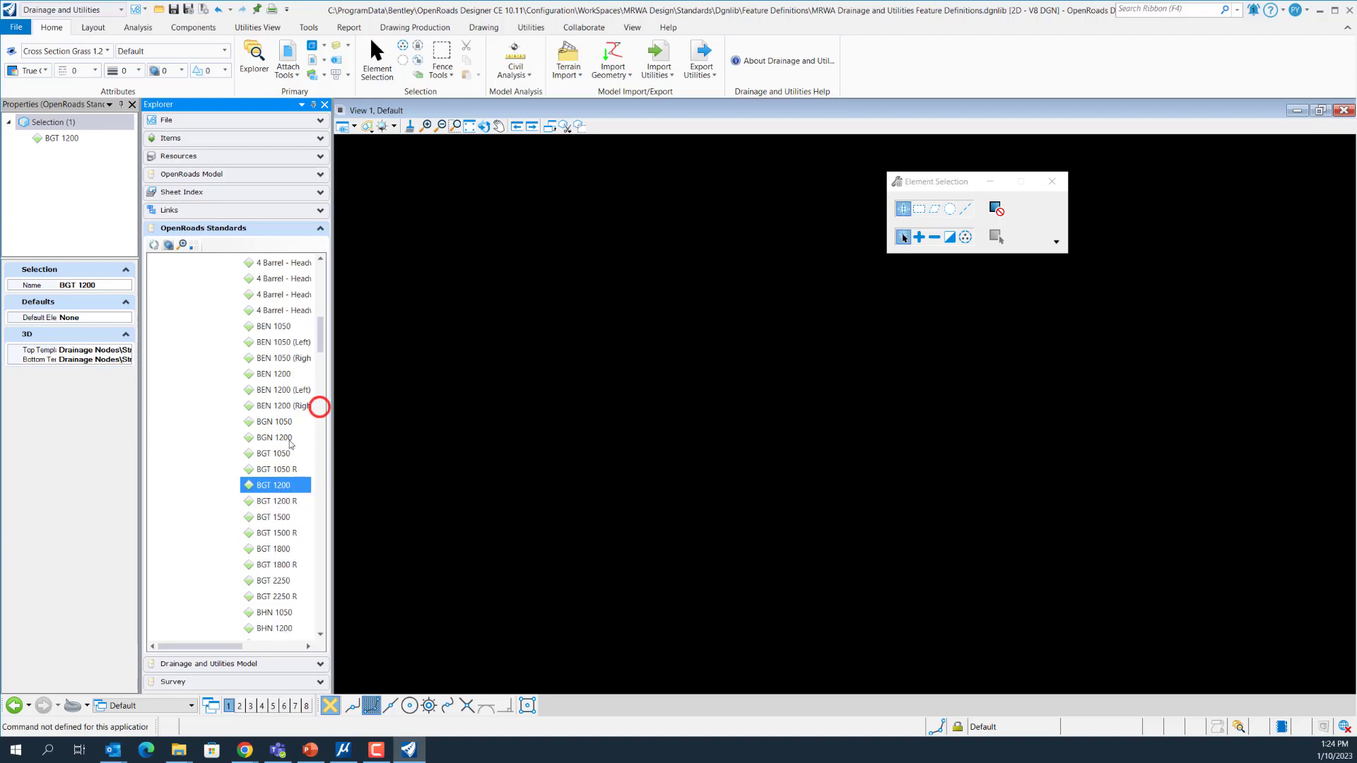
- Find and select the CustomNode1 solid symbology in the StormWaterNode folder
{"action": "scroll", "coordinate": [276, 487], "scroll_direction": "down", "scroll_amount": 8}
{"action": "right_click", "coordinate": [275, 482]}
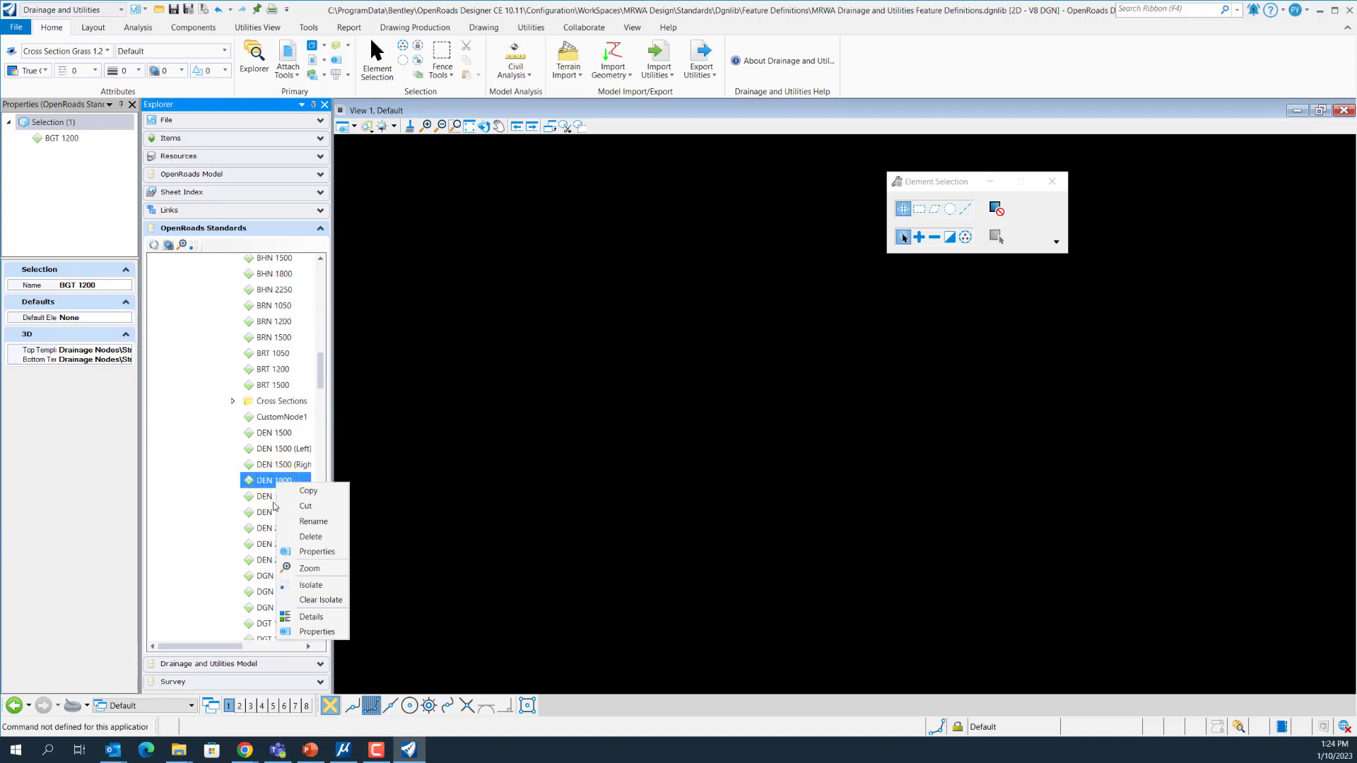
{"action": "left_click", "coordinate": [249, 513]}
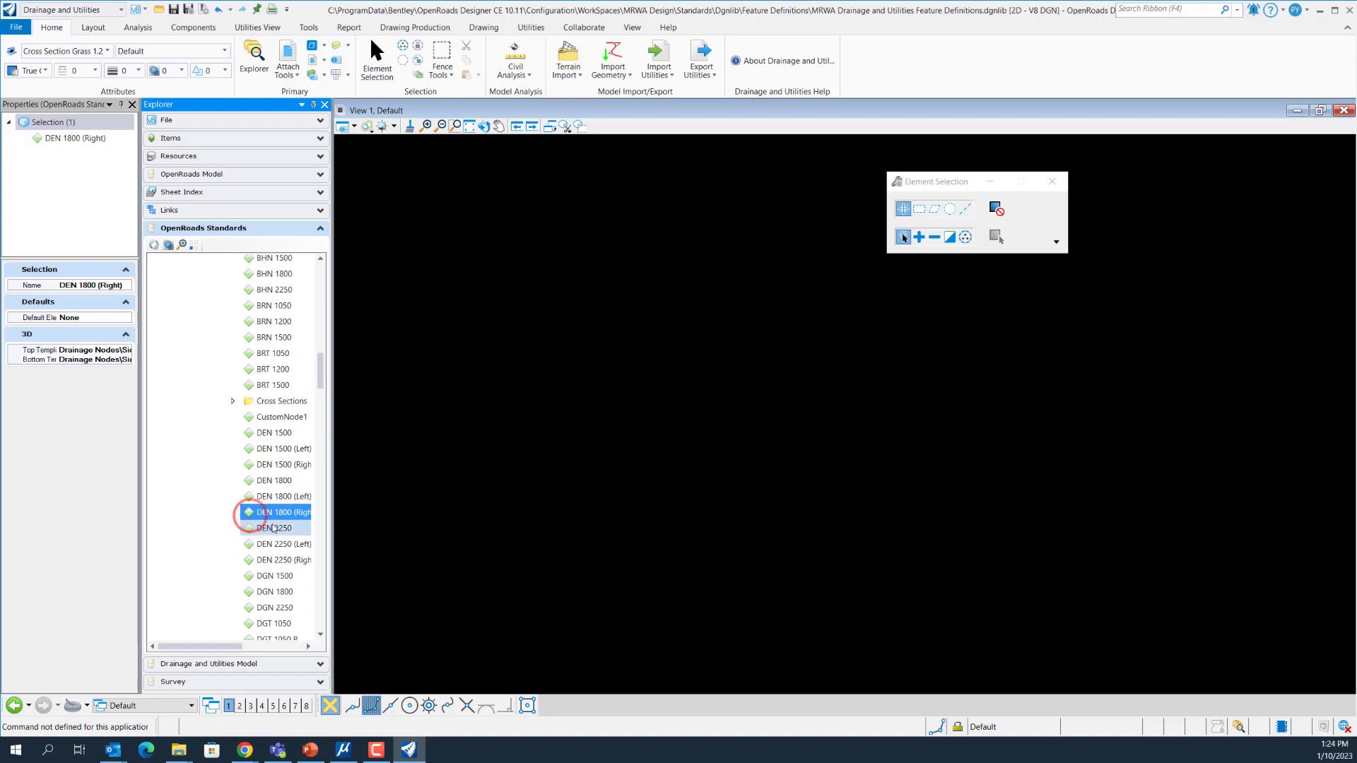
{"action": "scroll", "coordinate": [275, 528], "scroll_direction": "down", "scroll_amount": 3}
{"action": "scroll", "coordinate": [274, 528], "scroll_direction": "down", "scroll_amount": 3}
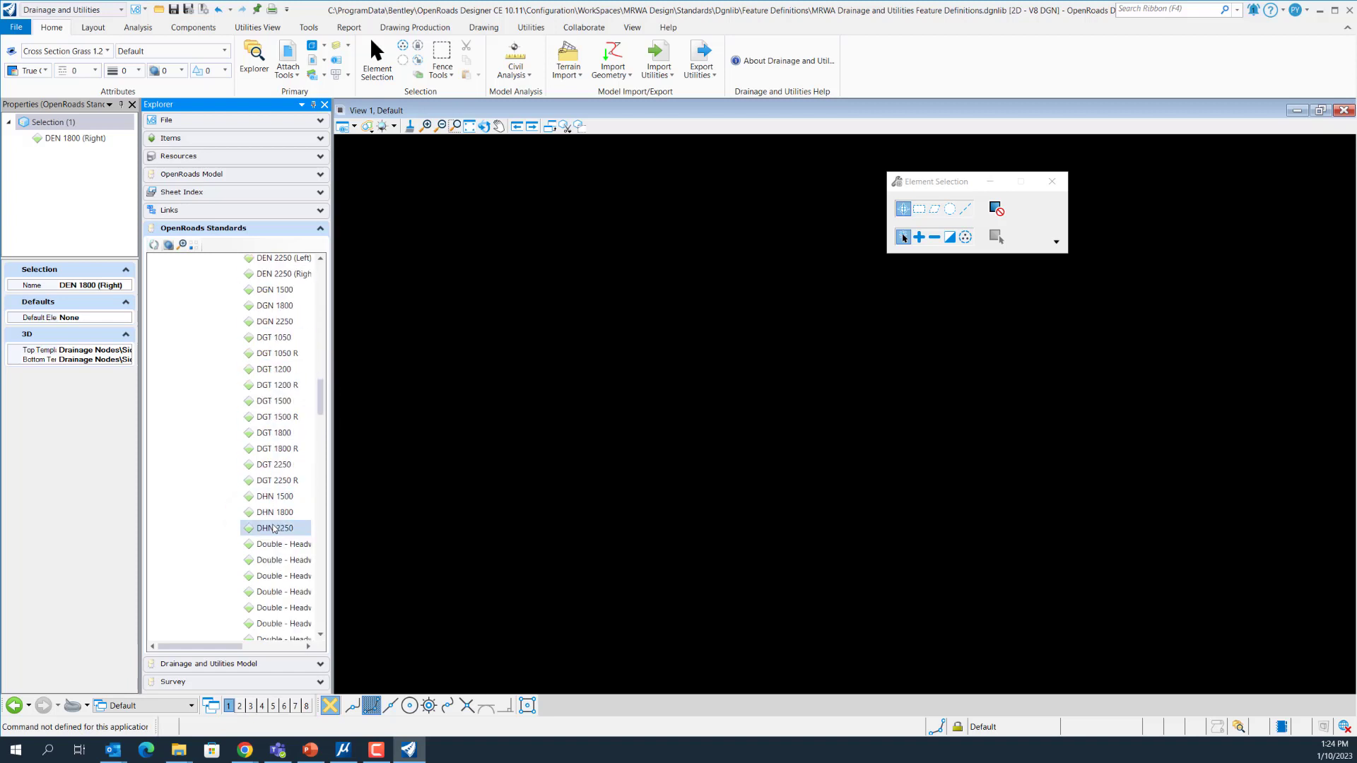
{"action": "scroll", "coordinate": [274, 527], "scroll_direction": "up", "scroll_amount": 7}
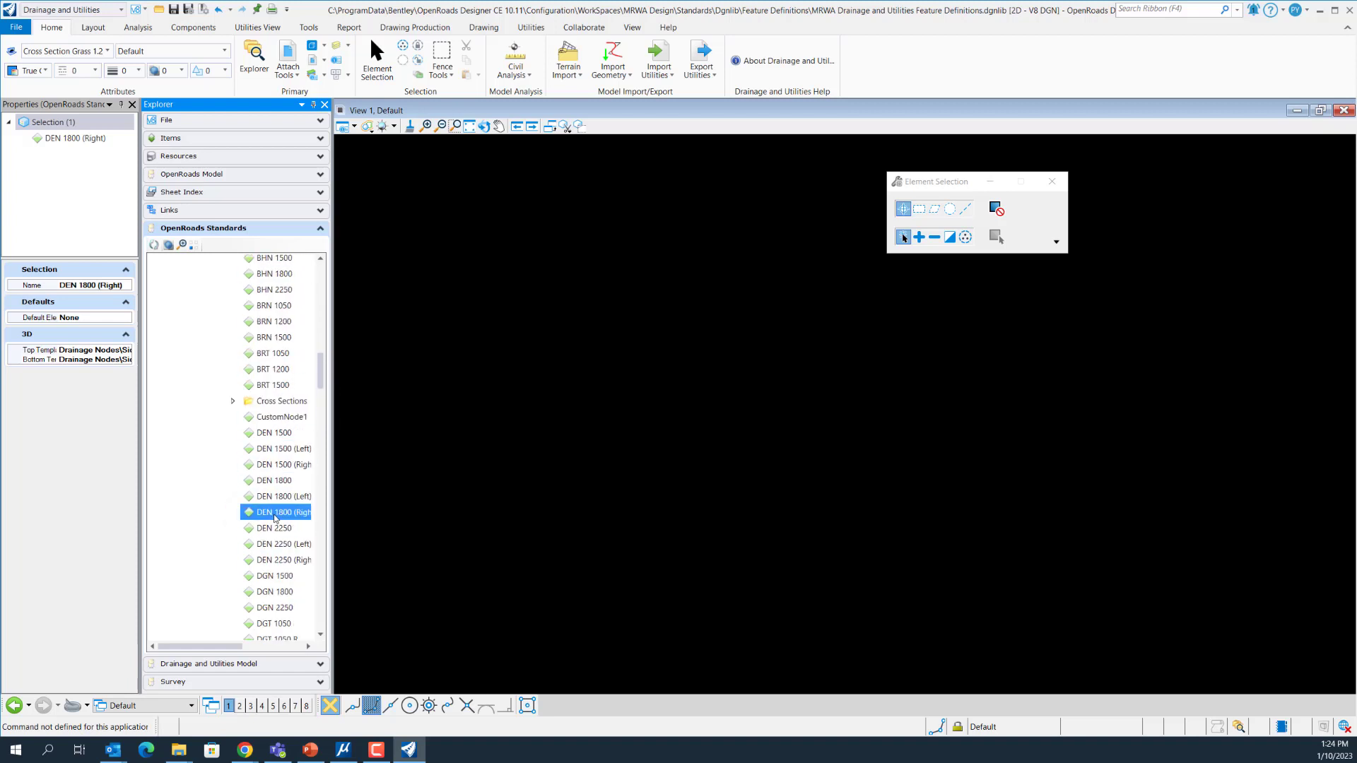
{"action": "left_click", "coordinate": [284, 467]}
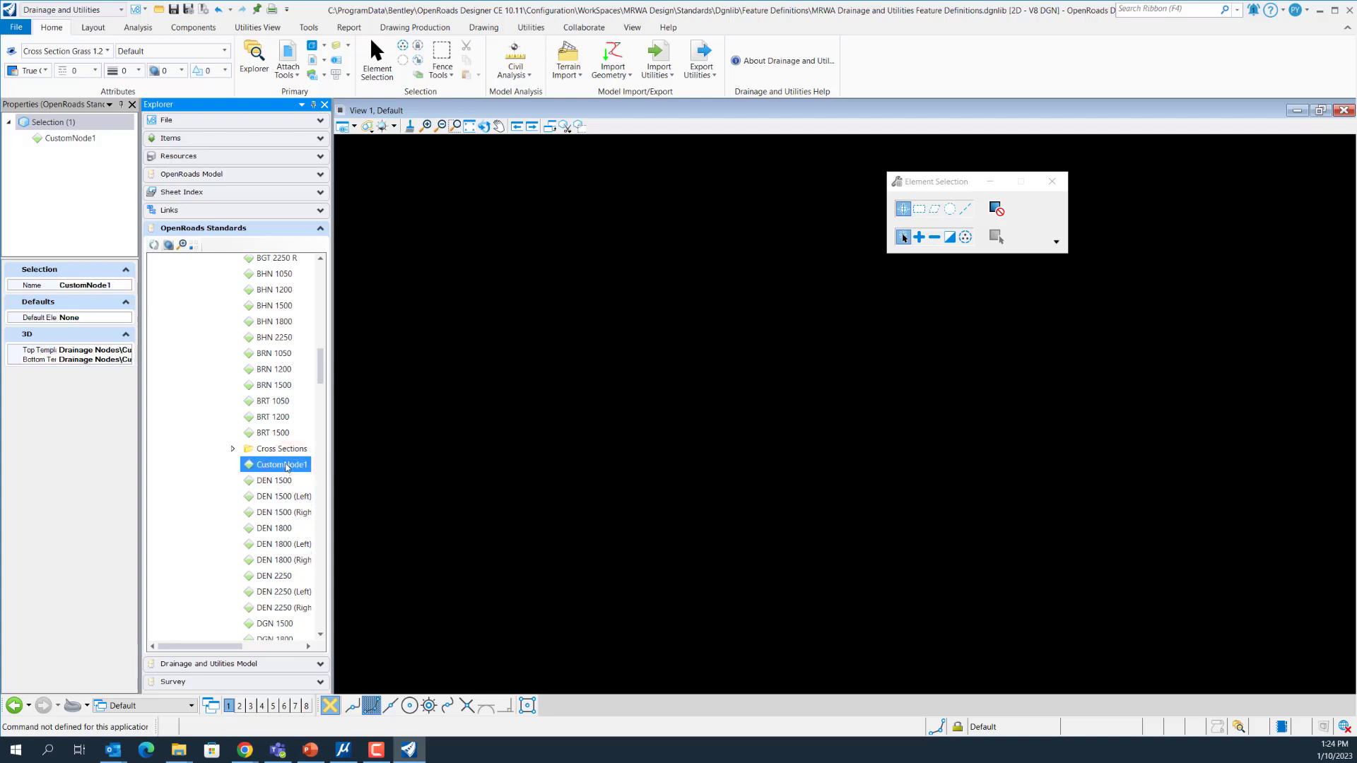
- Set the 3D top template of the CustomNode1 solid symbology to Drainage Nodes\CustomNode\3D Top
{"action": "left_click", "coordinate": [124, 353]}
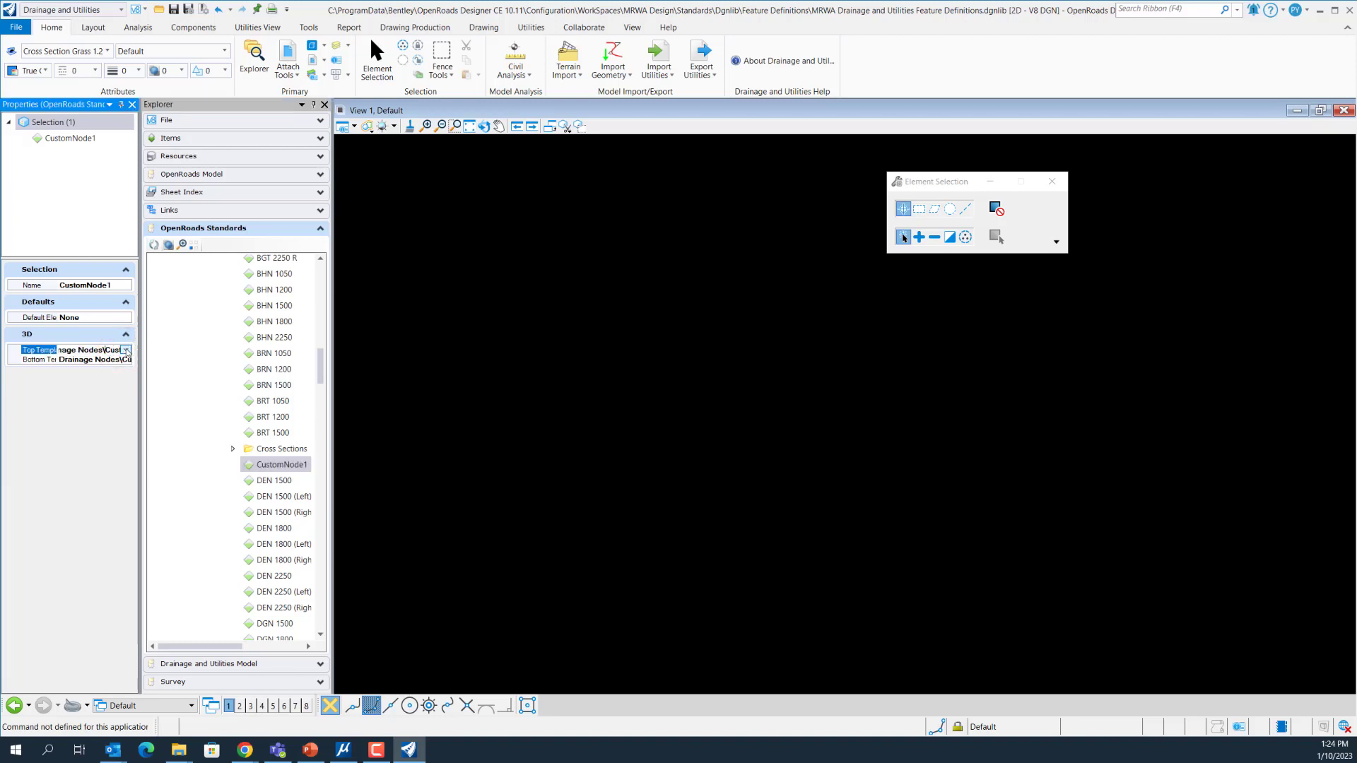
{"action": "left_click", "coordinate": [125, 351]}
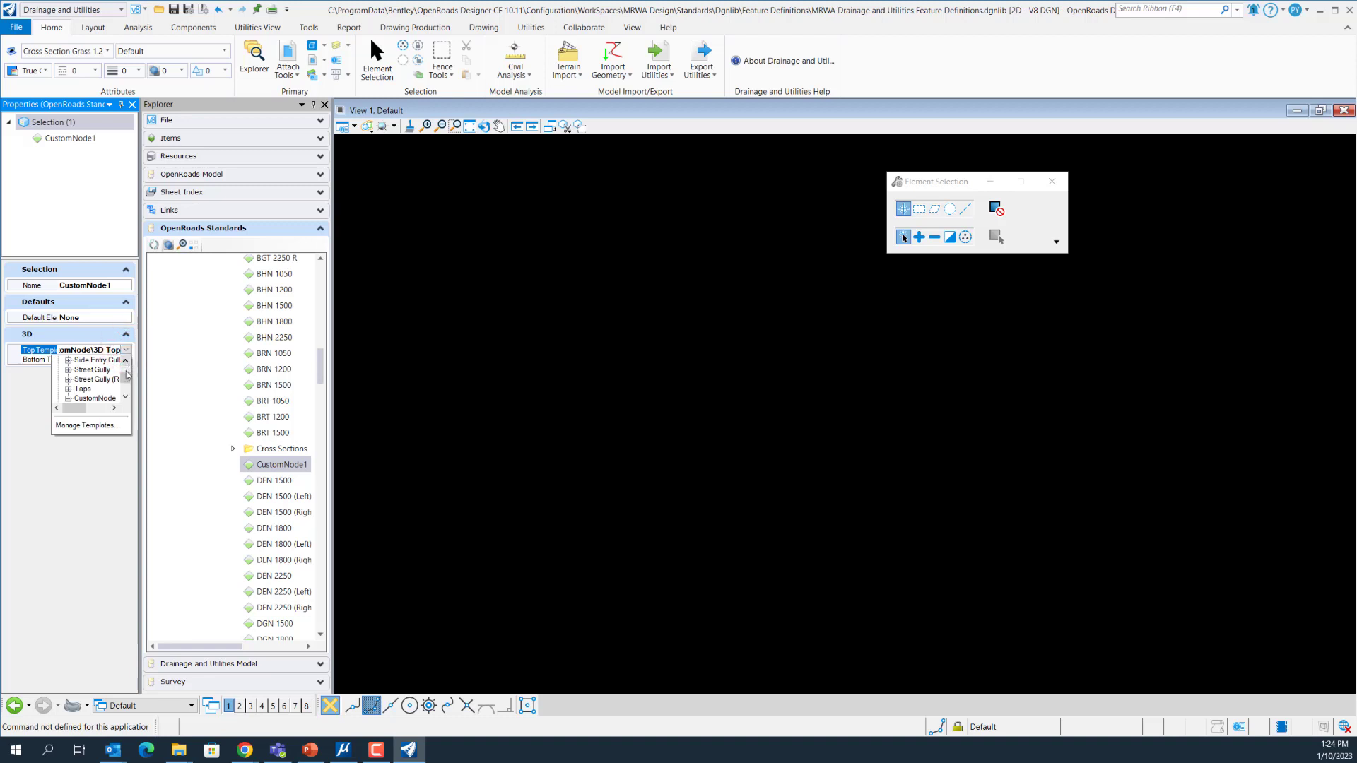
{"action": "left_click_drag", "start_coordinate": [128, 374], "coordinate": [130, 379]}
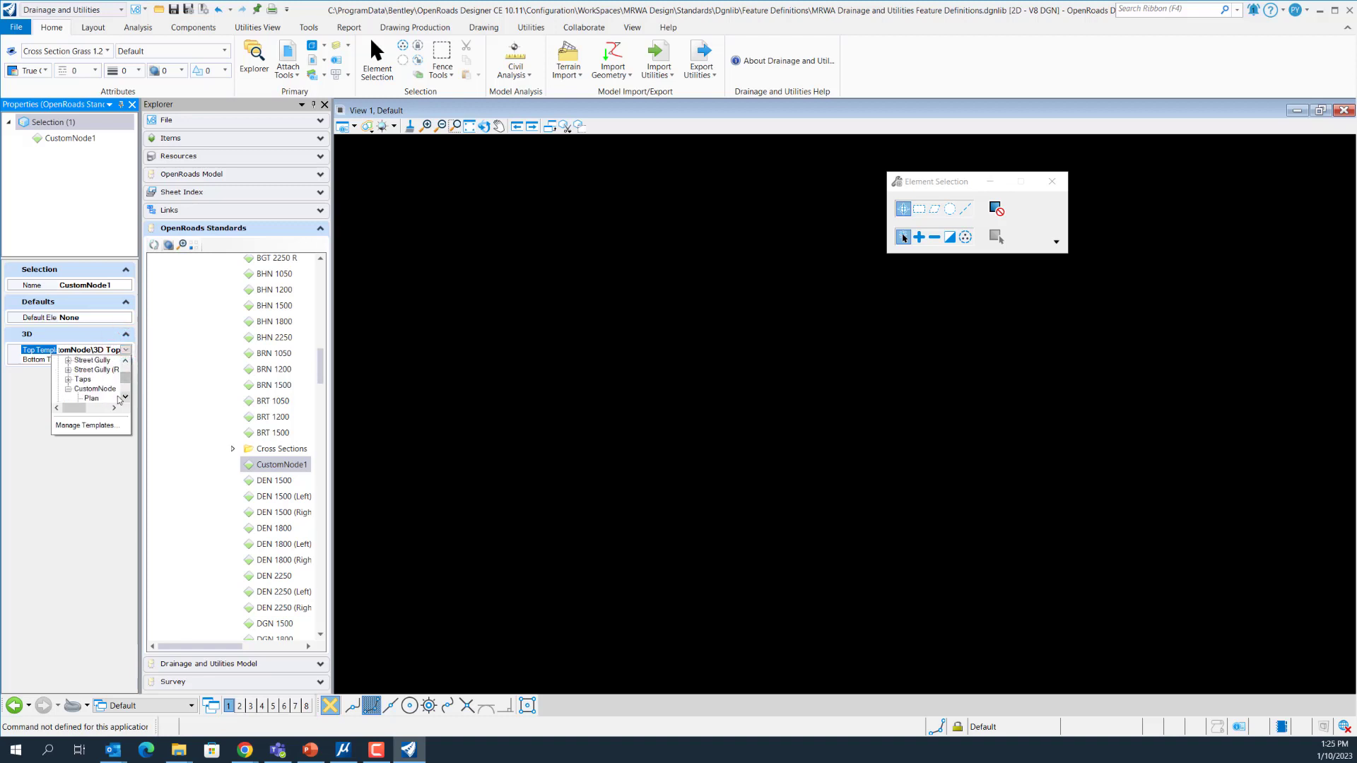
{"action": "left_click", "coordinate": [126, 398]}
{"action": "left_click", "coordinate": [126, 398]}
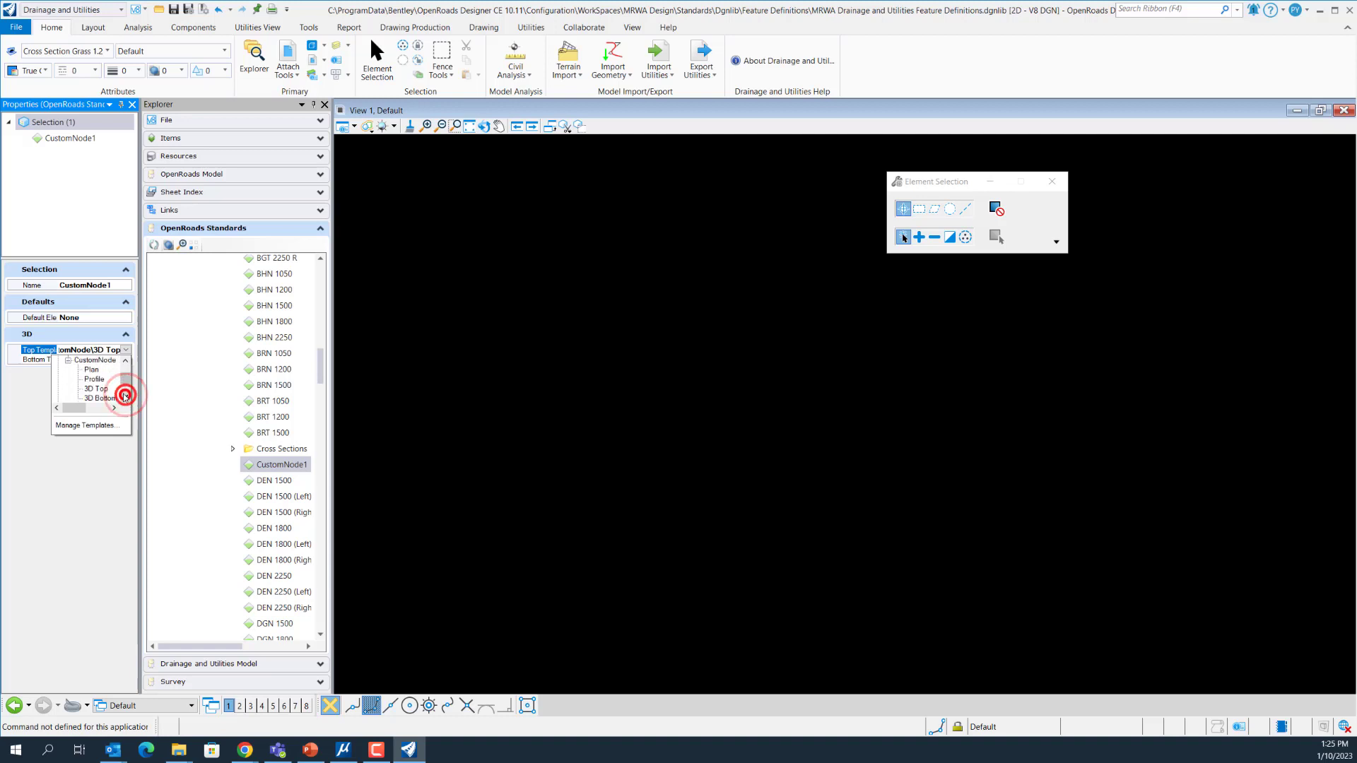
{"action": "left_click", "coordinate": [100, 390]}
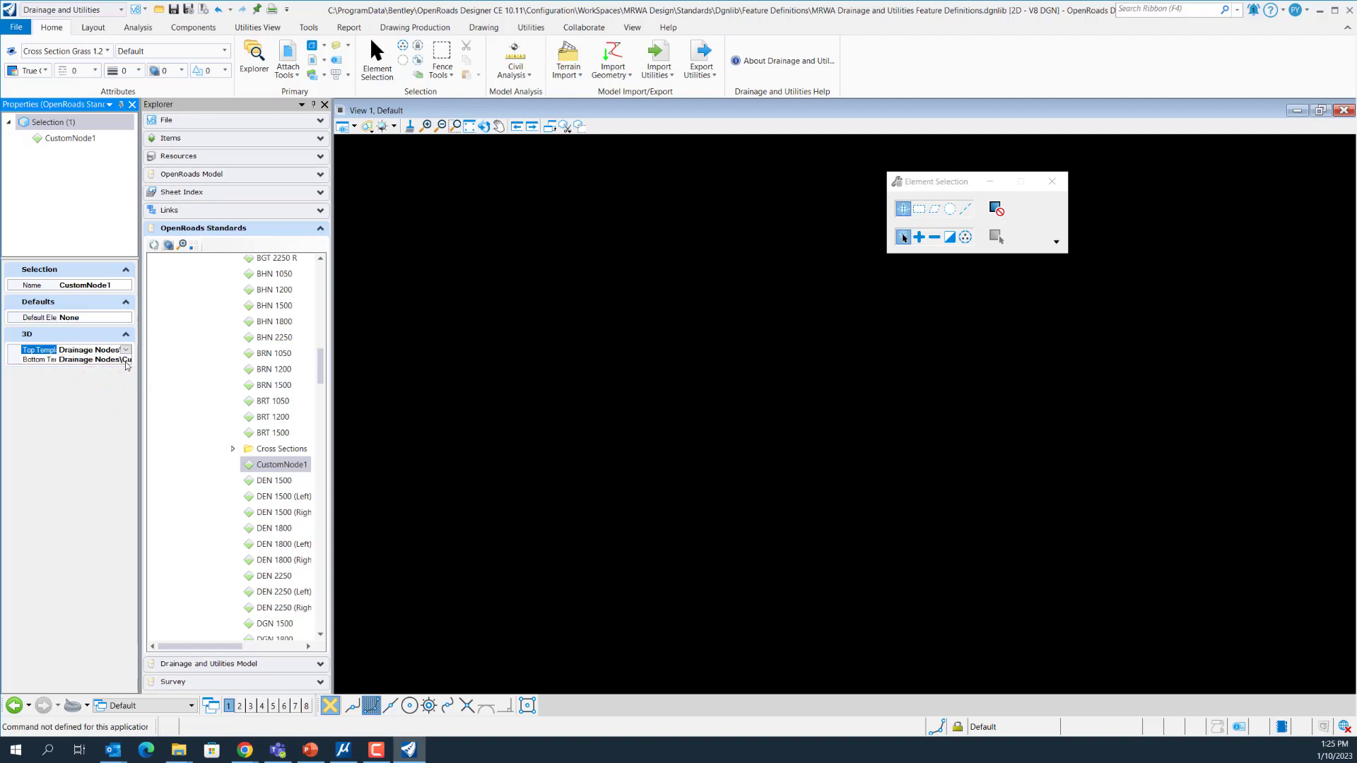
- Set the 3D bottom template of the CustomNode1 solid symbology to Drainage Nodes\CustomNode\3D Bottom
{"action": "left_click", "coordinate": [125, 360]}
{"action": "left_click", "coordinate": [126, 360]}
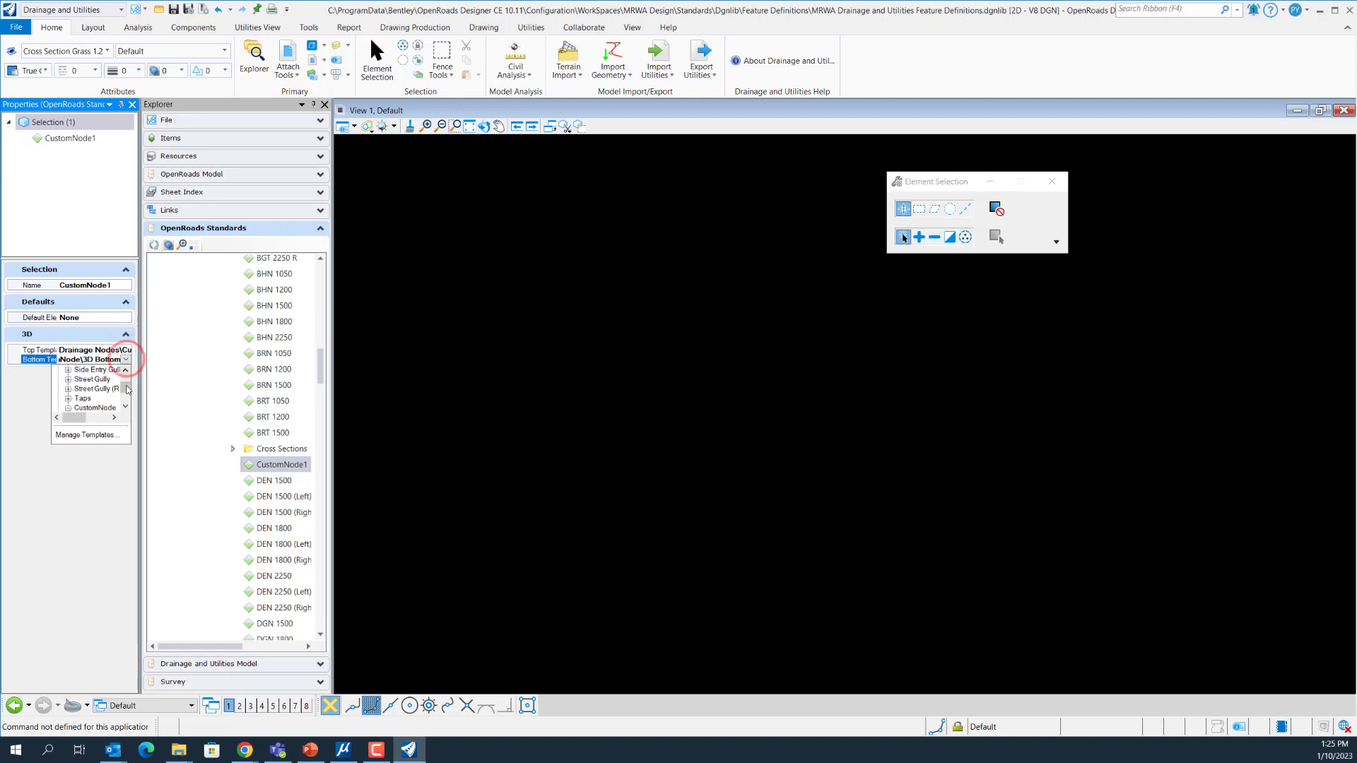
{"action": "left_click", "coordinate": [126, 407]}
{"action": "left_click", "coordinate": [125, 406]}
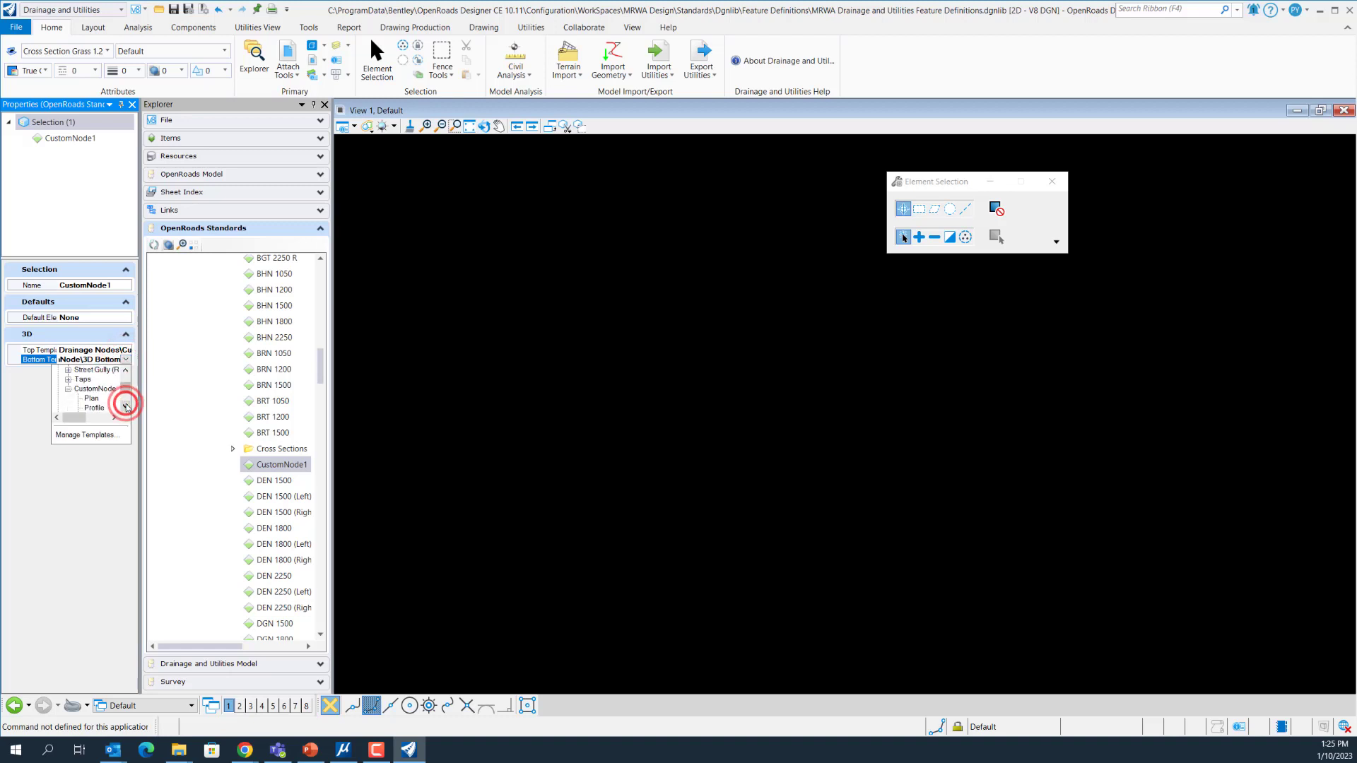
{"action": "left_click", "coordinate": [126, 407]}
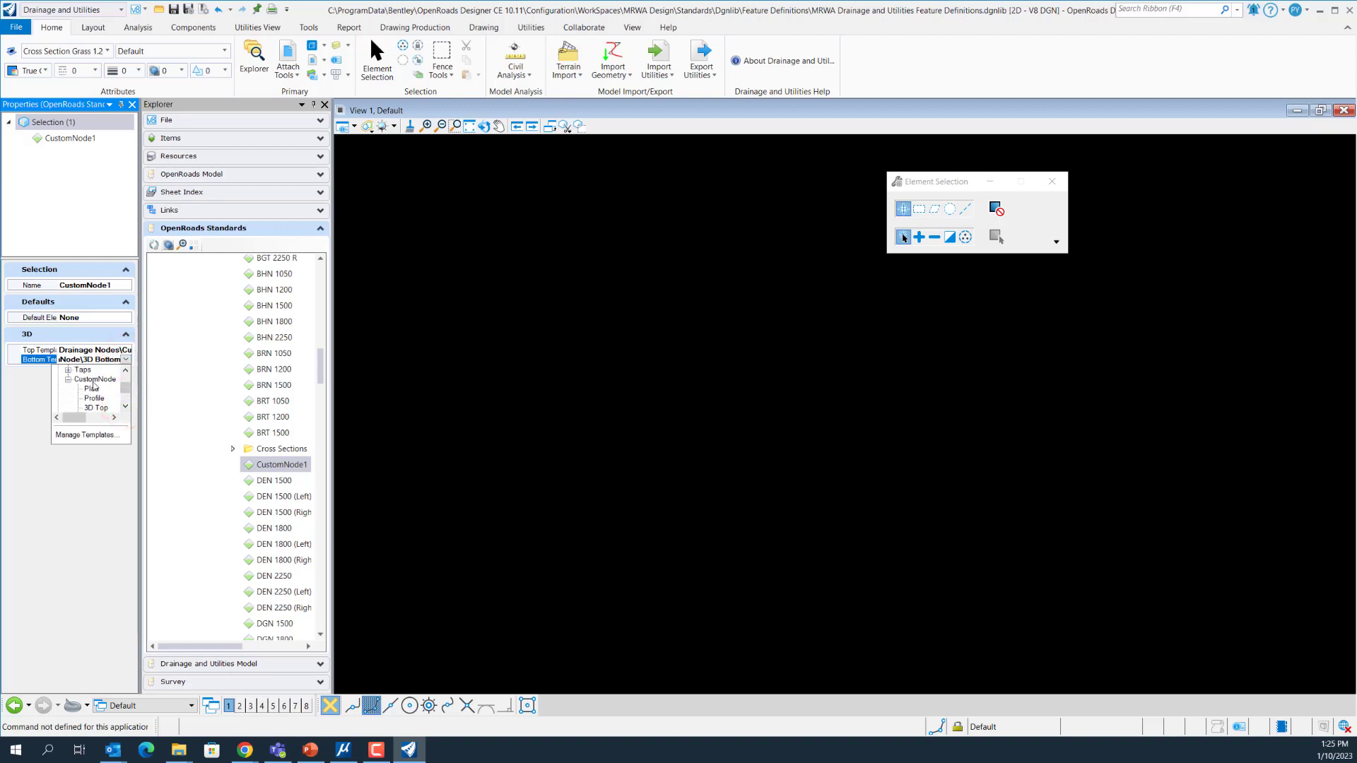
{"action": "left_click", "coordinate": [126, 406]}
{"action": "left_click", "coordinate": [125, 406]}
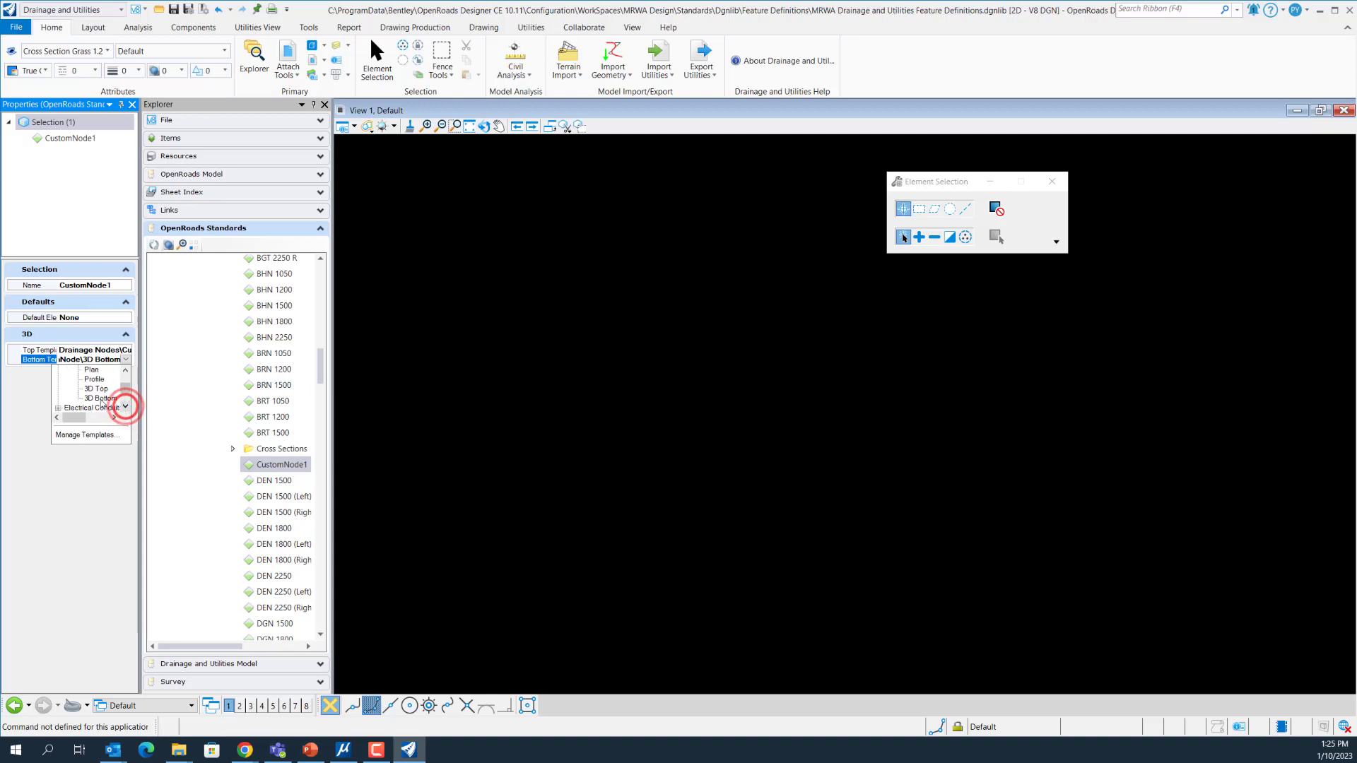
{"action": "left_click", "coordinate": [101, 397]}
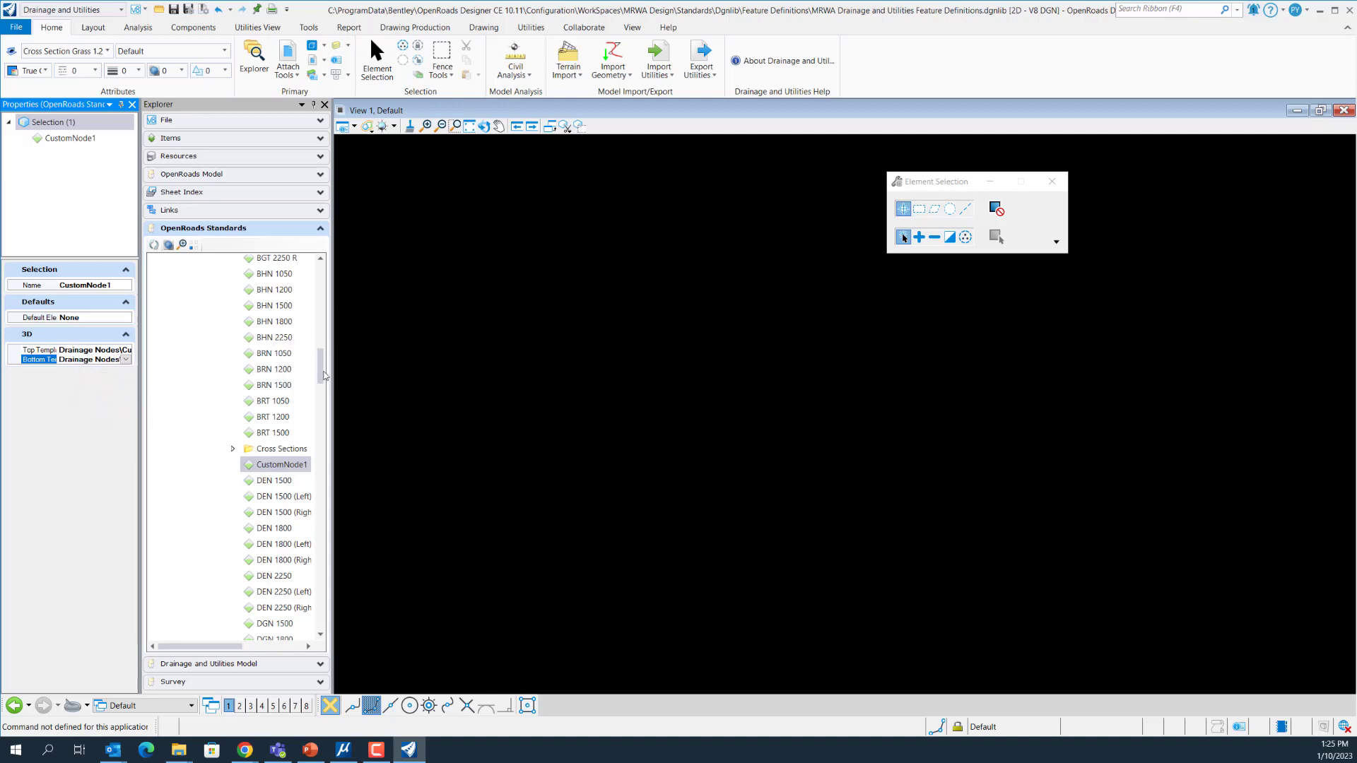
- Collapse Feature Symbologies and expand Feature Definitions in the MRWA drainage library
{"action": "left_click_drag", "start_coordinate": [325, 375], "coordinate": [324, 297]}
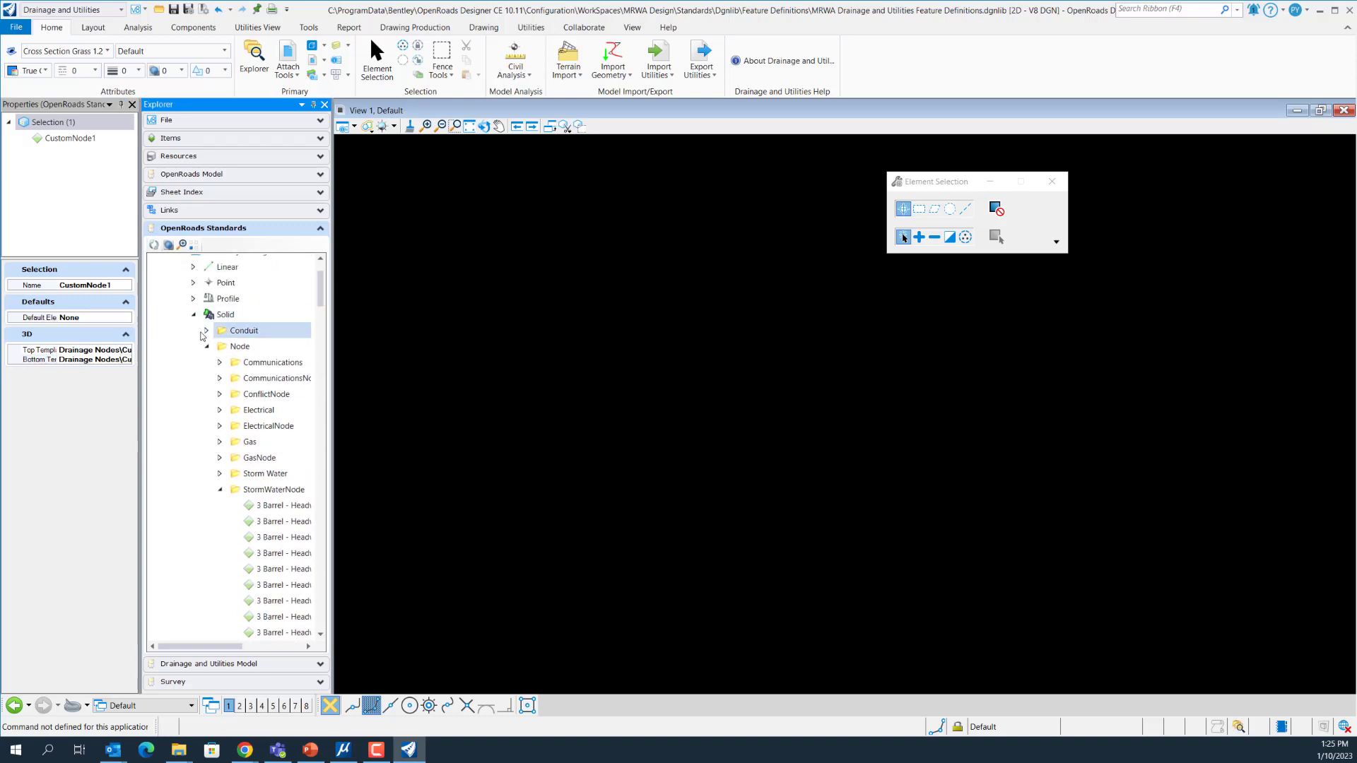
{"action": "scroll", "coordinate": [250, 330], "scroll_direction": "up", "scroll_amount": 2}
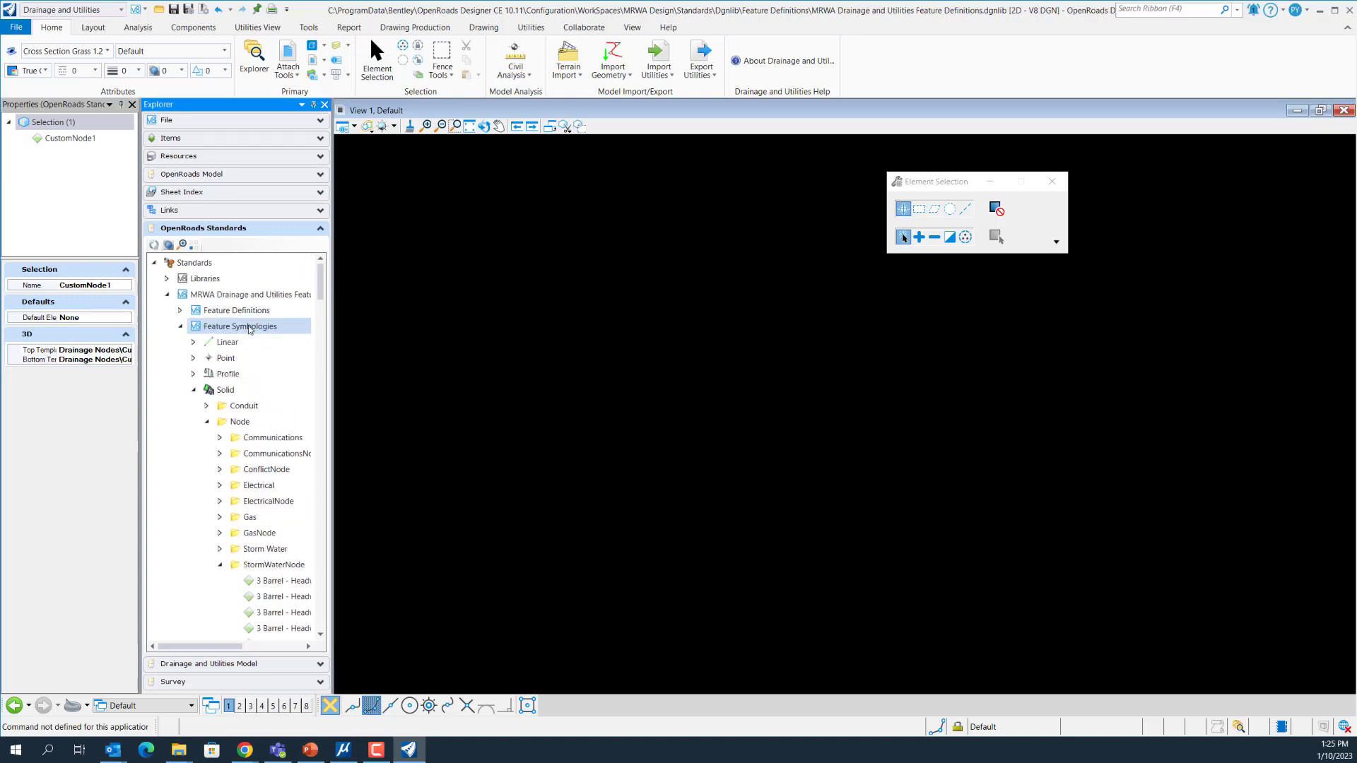
{"action": "left_click", "coordinate": [180, 328]}
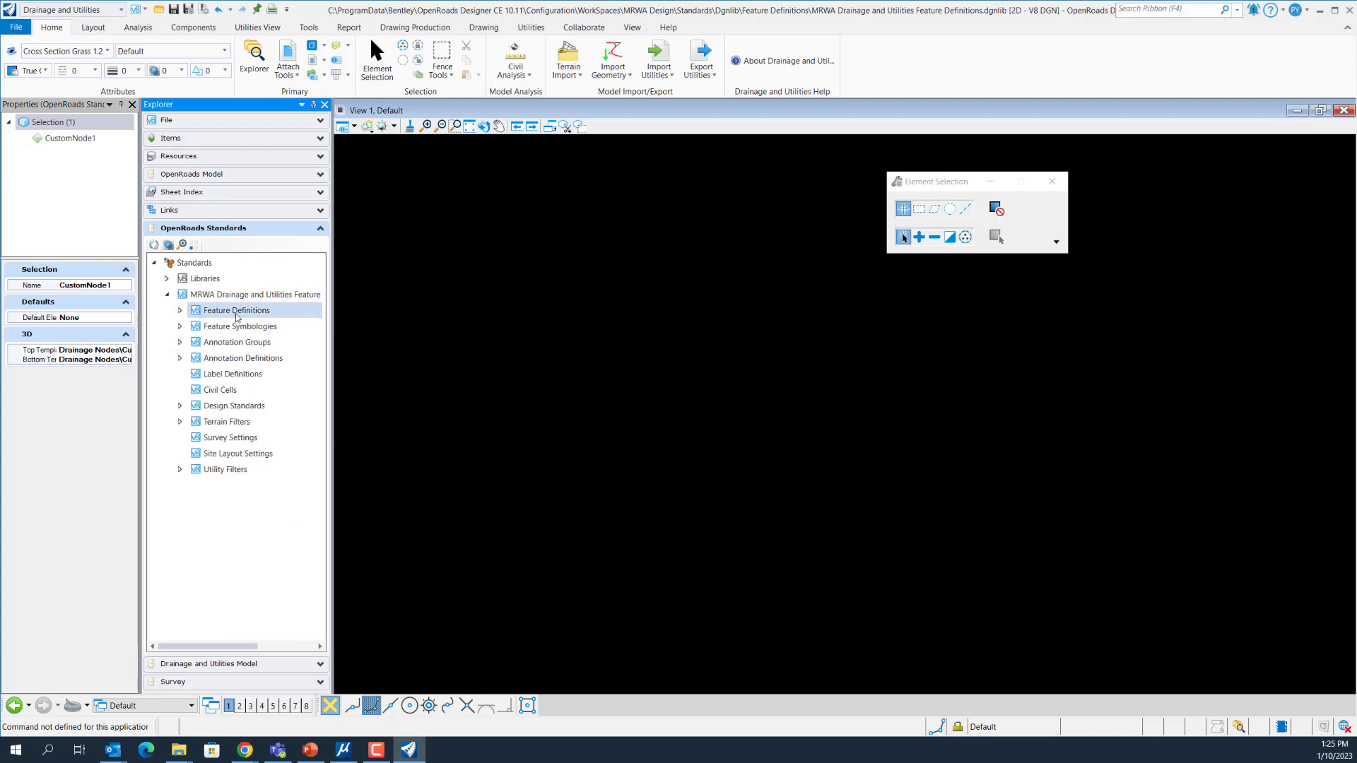
{"action": "left_click", "coordinate": [180, 315]}
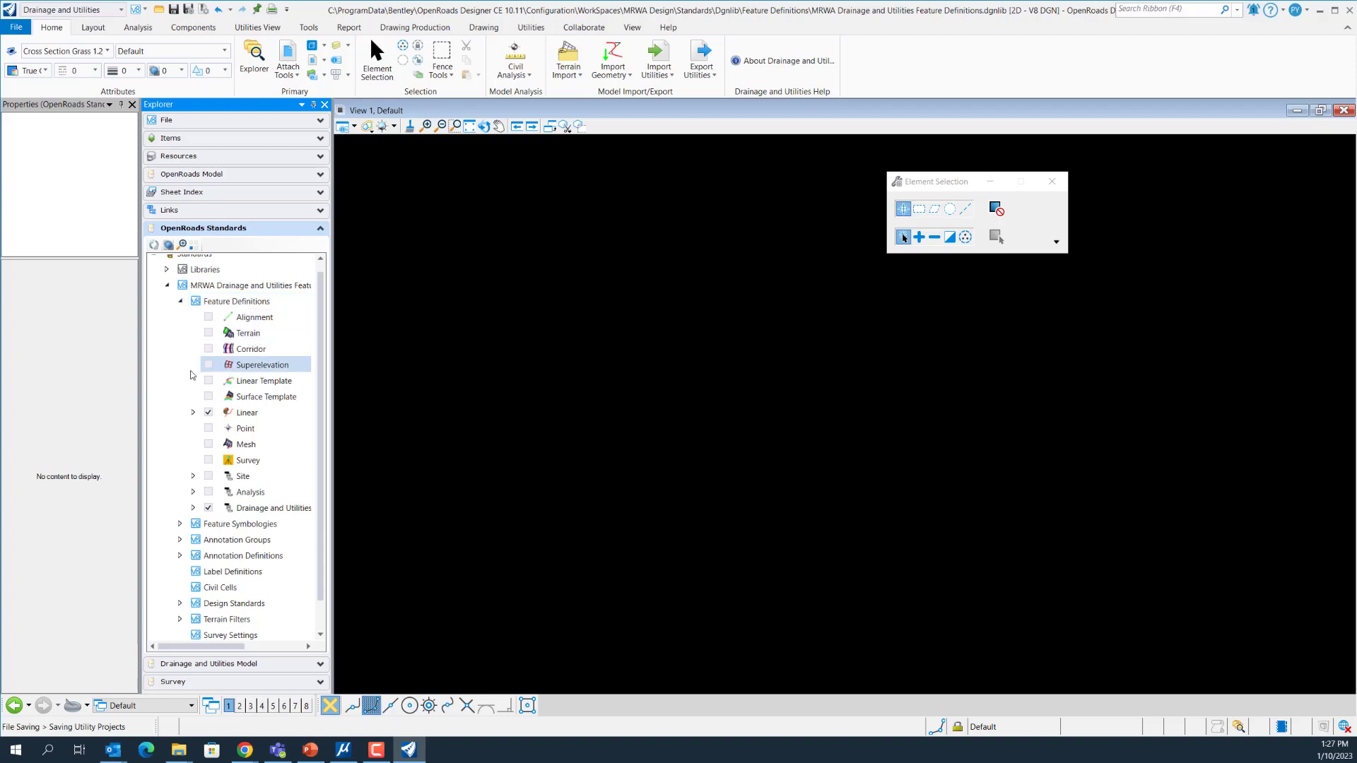
- Expand the Node feature definitions under Drainage and Utilities and collapse the GasNode folder
{"action": "left_click", "coordinate": [193, 508]}
{"action": "scroll", "coordinate": [198, 510], "scroll_direction": "down", "scroll_amount": 2}
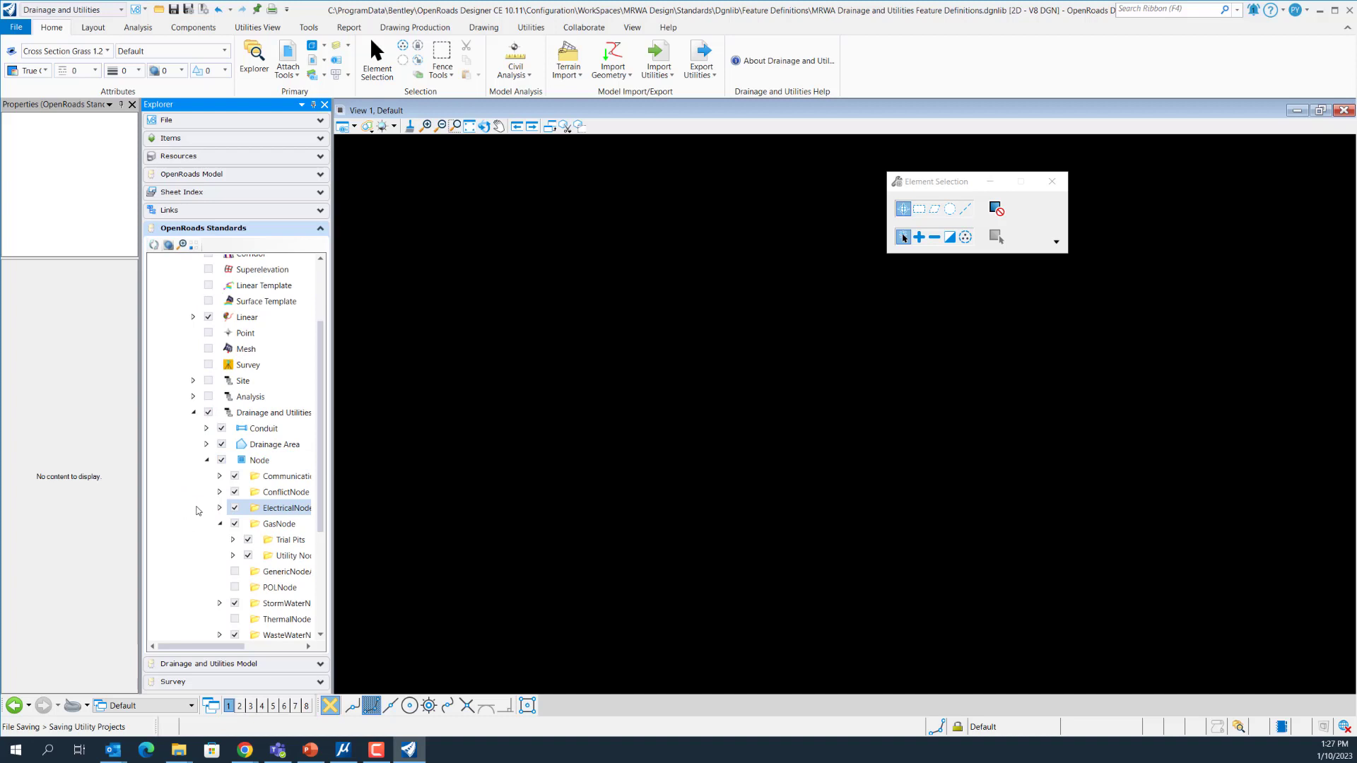
{"action": "left_click", "coordinate": [206, 461]}
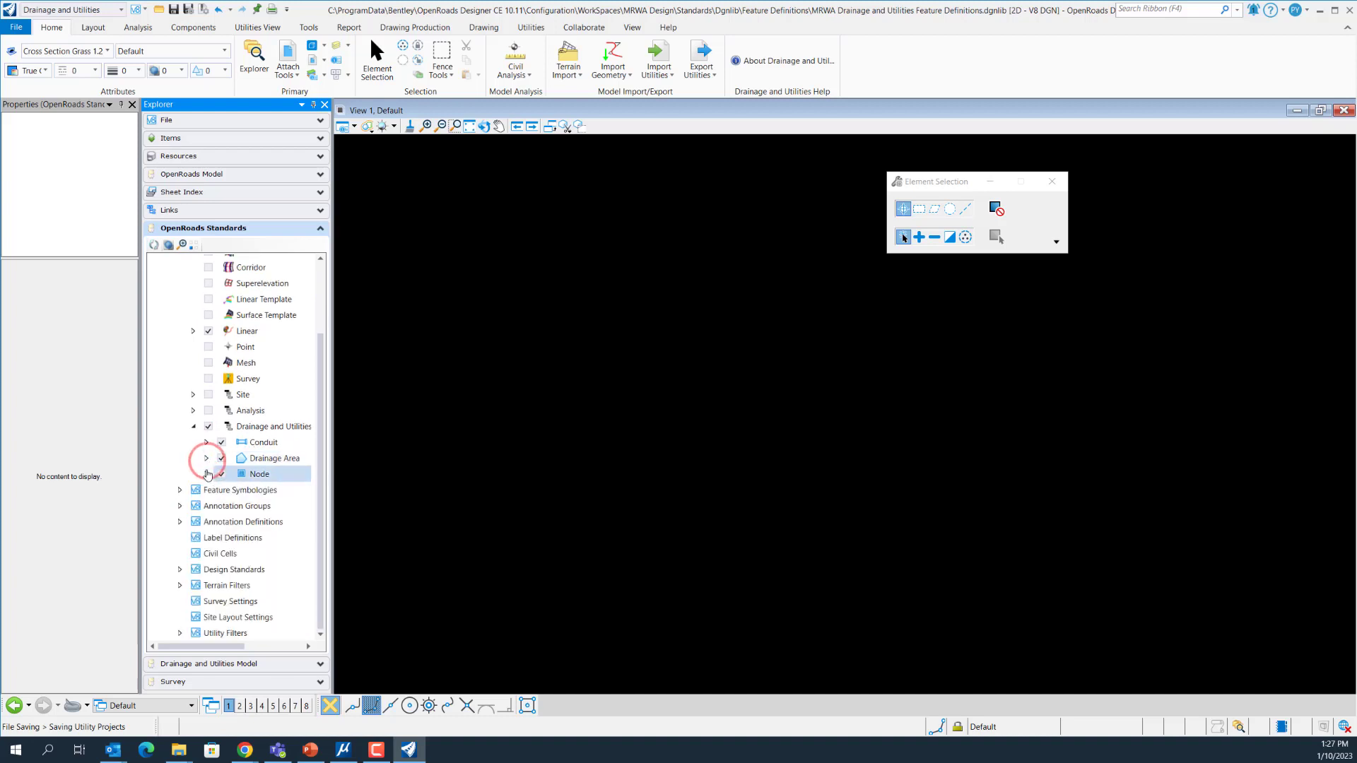
{"action": "left_click", "coordinate": [206, 474]}
{"action": "scroll", "coordinate": [227, 443], "scroll_direction": "down", "scroll_amount": 3}
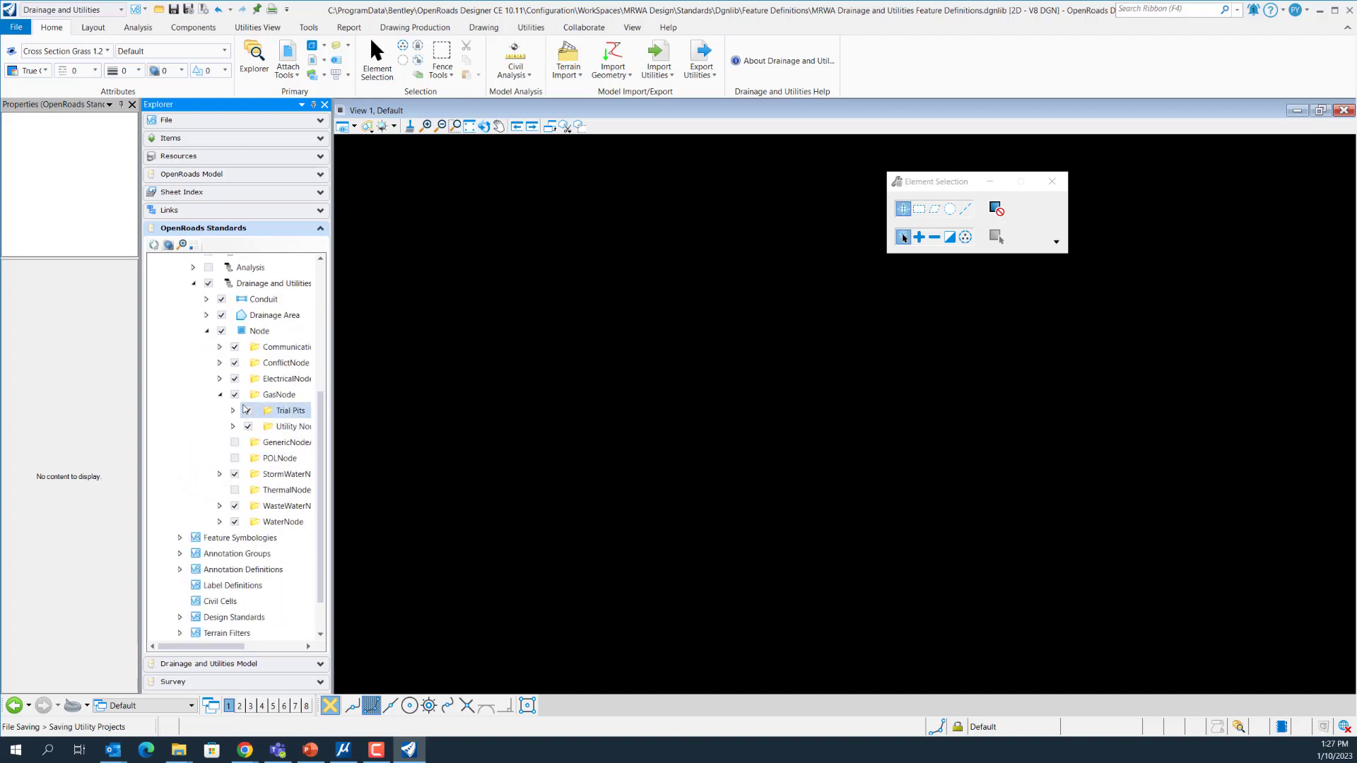
{"action": "left_click", "coordinate": [220, 395]}
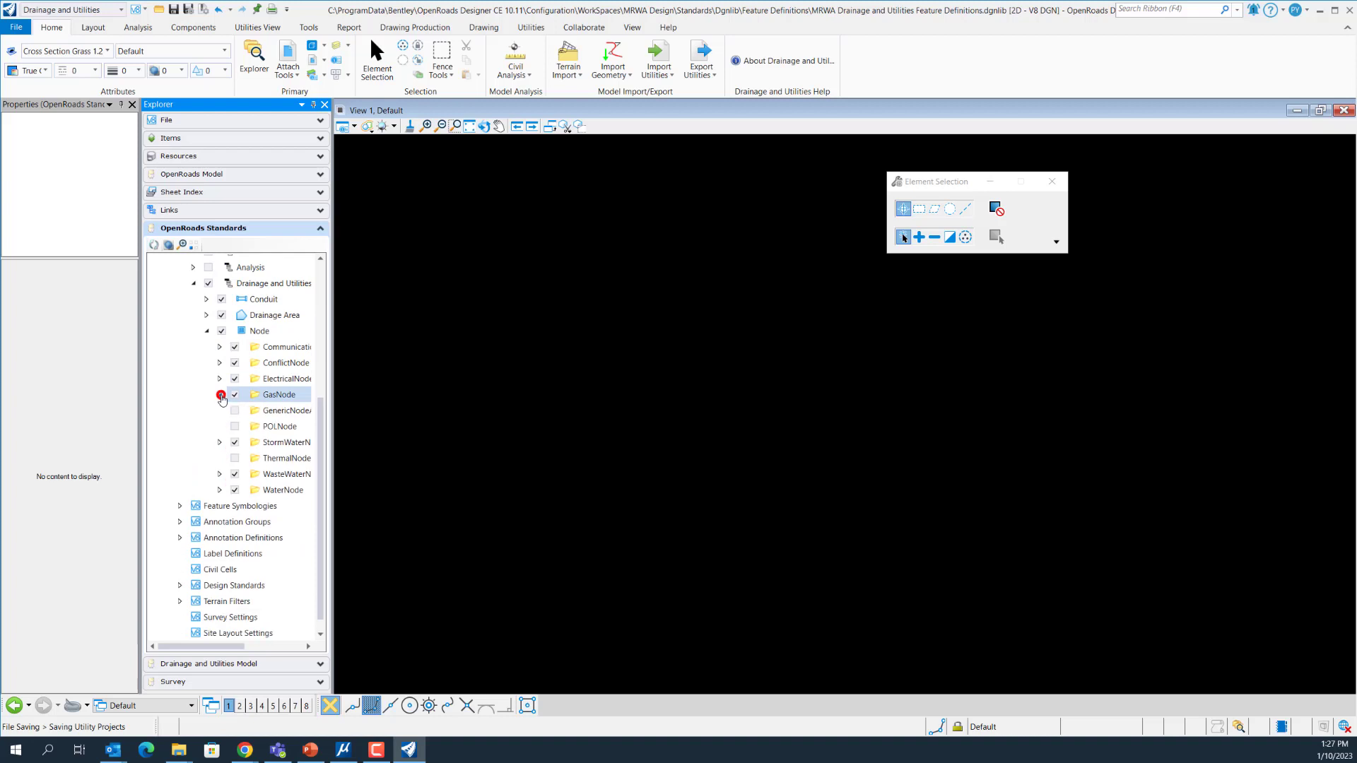
- Expand the StormWaterNode feature definitions down to the Drainage Nodes categories, then collapse the Street Gully category
{"action": "left_click", "coordinate": [220, 444]}
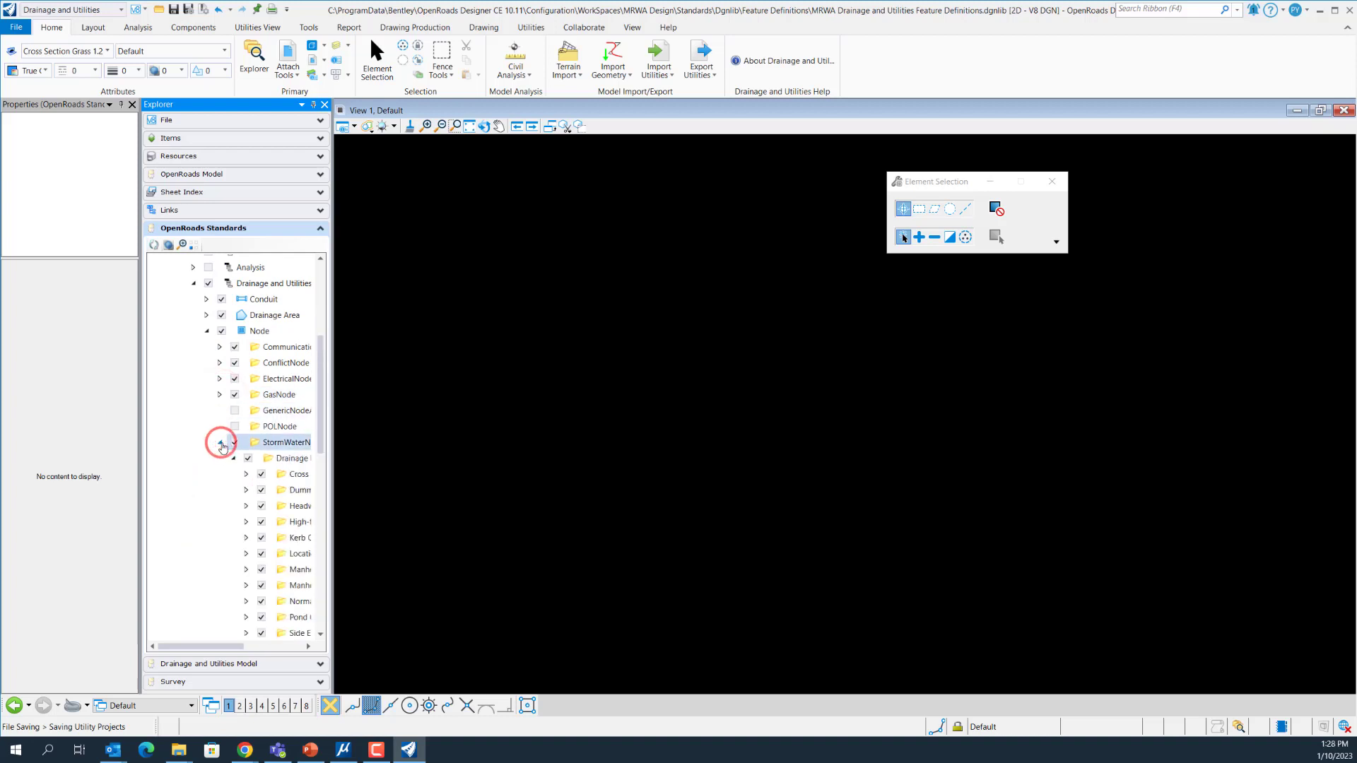
{"action": "left_click", "coordinate": [233, 460]}
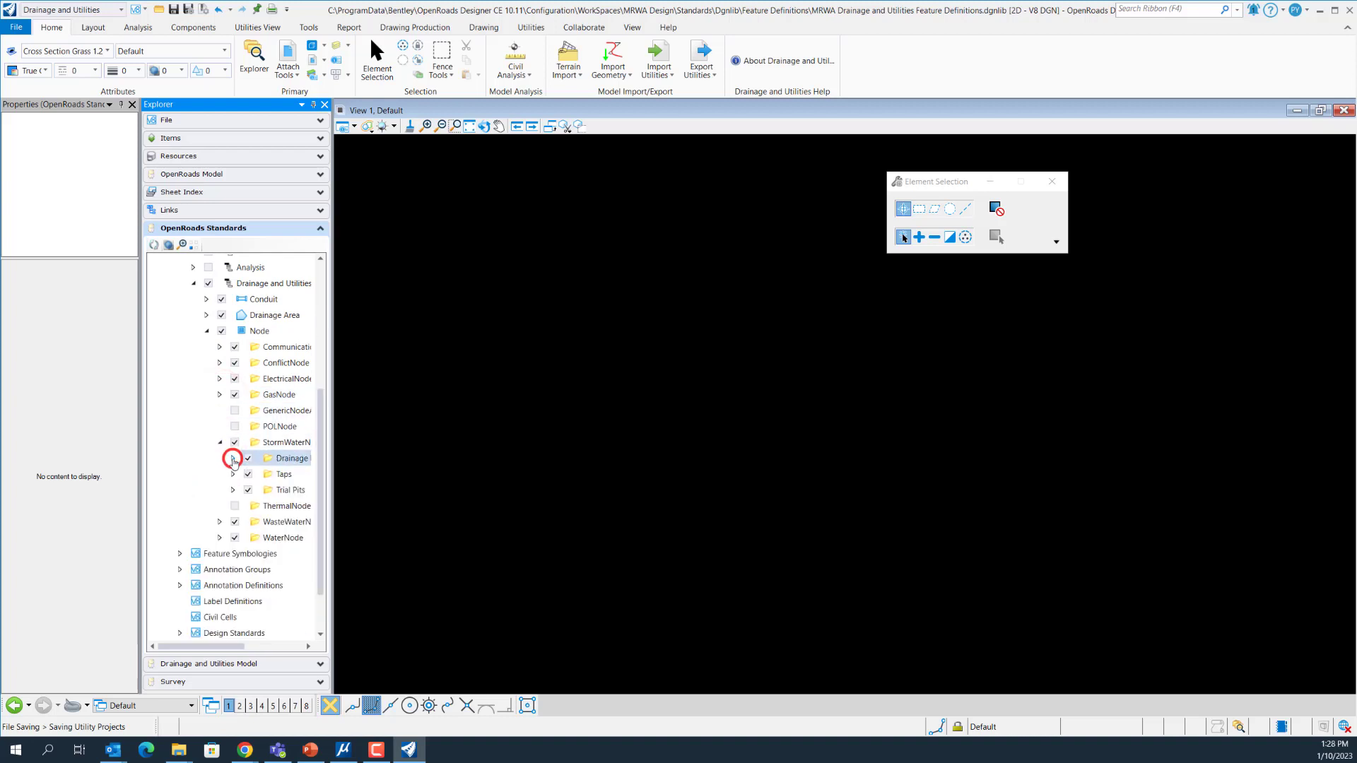
{"action": "left_click", "coordinate": [234, 460]}
{"action": "scroll", "coordinate": [230, 458], "scroll_direction": "down", "scroll_amount": 1}
{"action": "scroll", "coordinate": [230, 458], "scroll_direction": "down", "scroll_amount": 3}
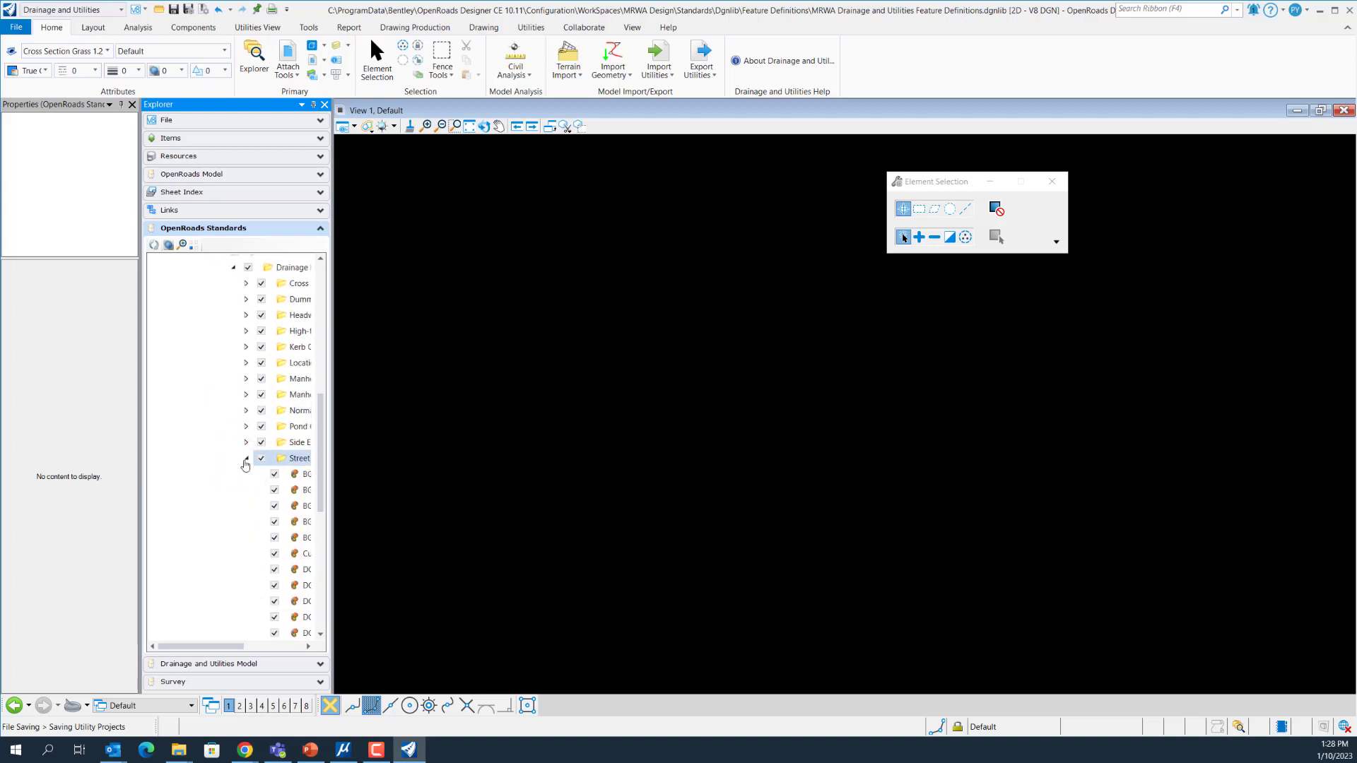
{"action": "left_click_drag", "start_coordinate": [221, 646], "coordinate": [249, 646]}
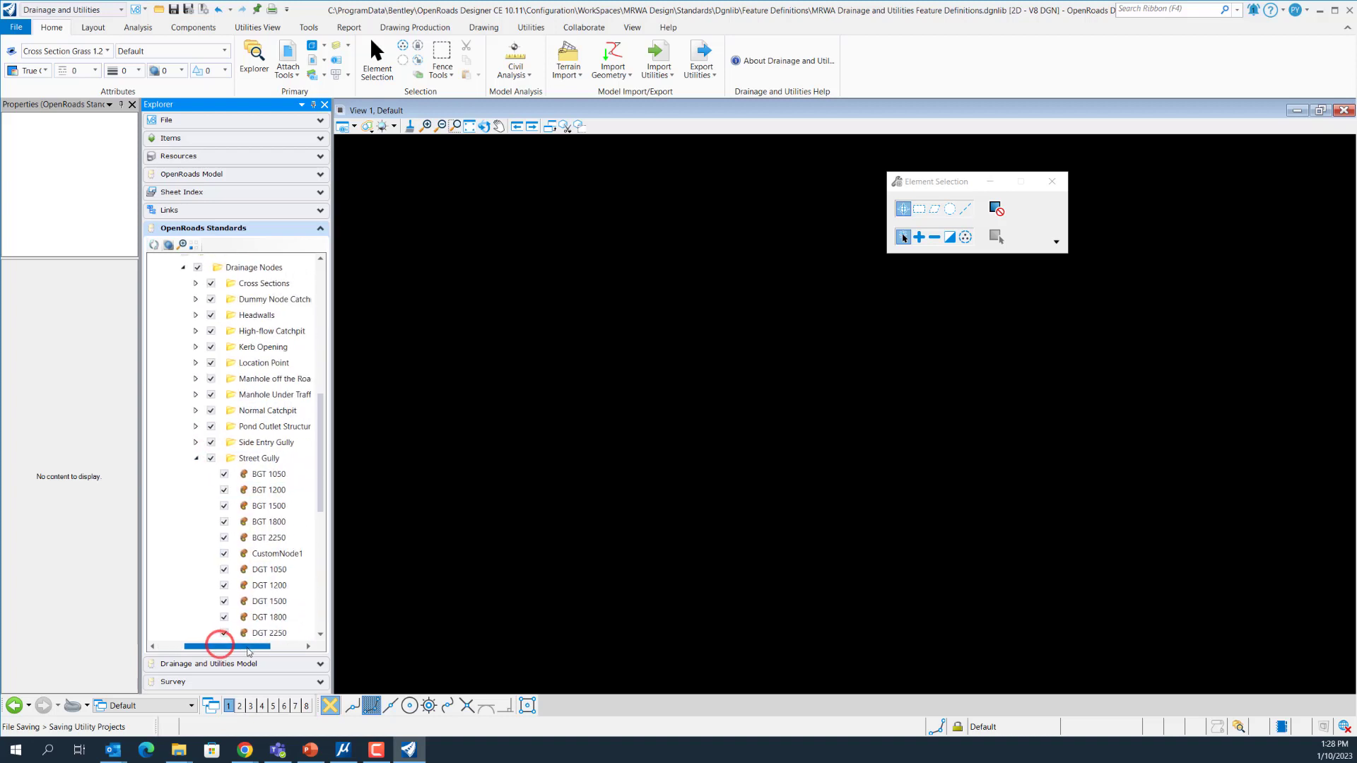
{"action": "left_click", "coordinate": [196, 460]}
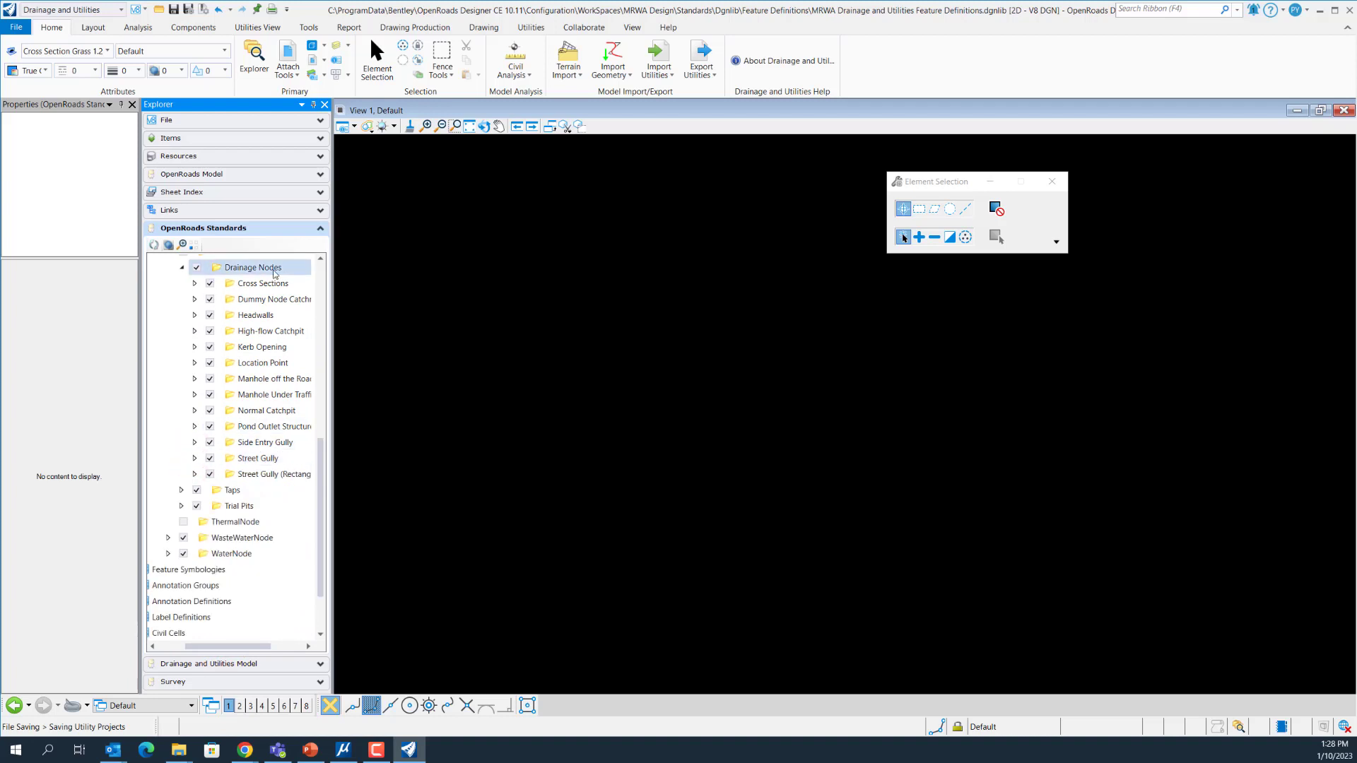
- Create a new category named CustomNode under Drainage Nodes in the StormWaterNode feature definitions
{"action": "left_click", "coordinate": [272, 273]}
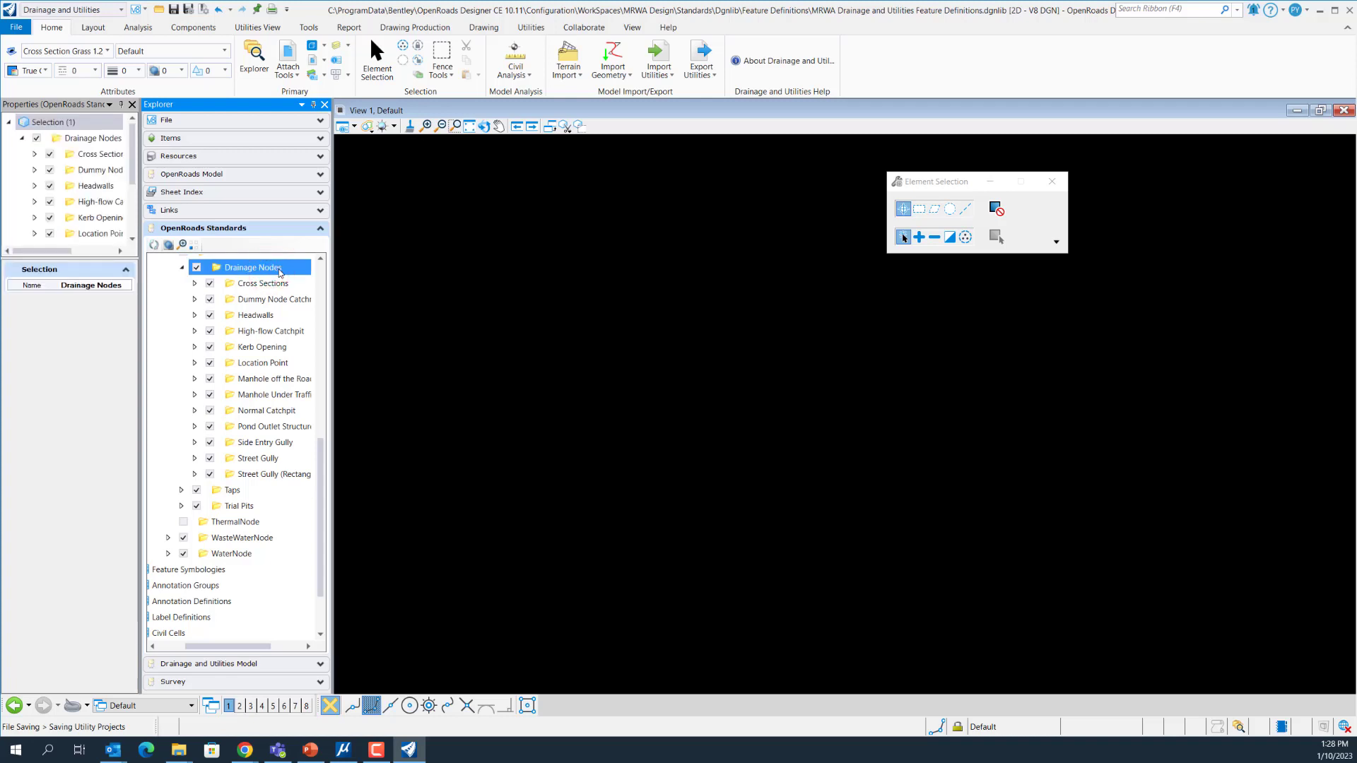
{"action": "right_click", "coordinate": [280, 274]}
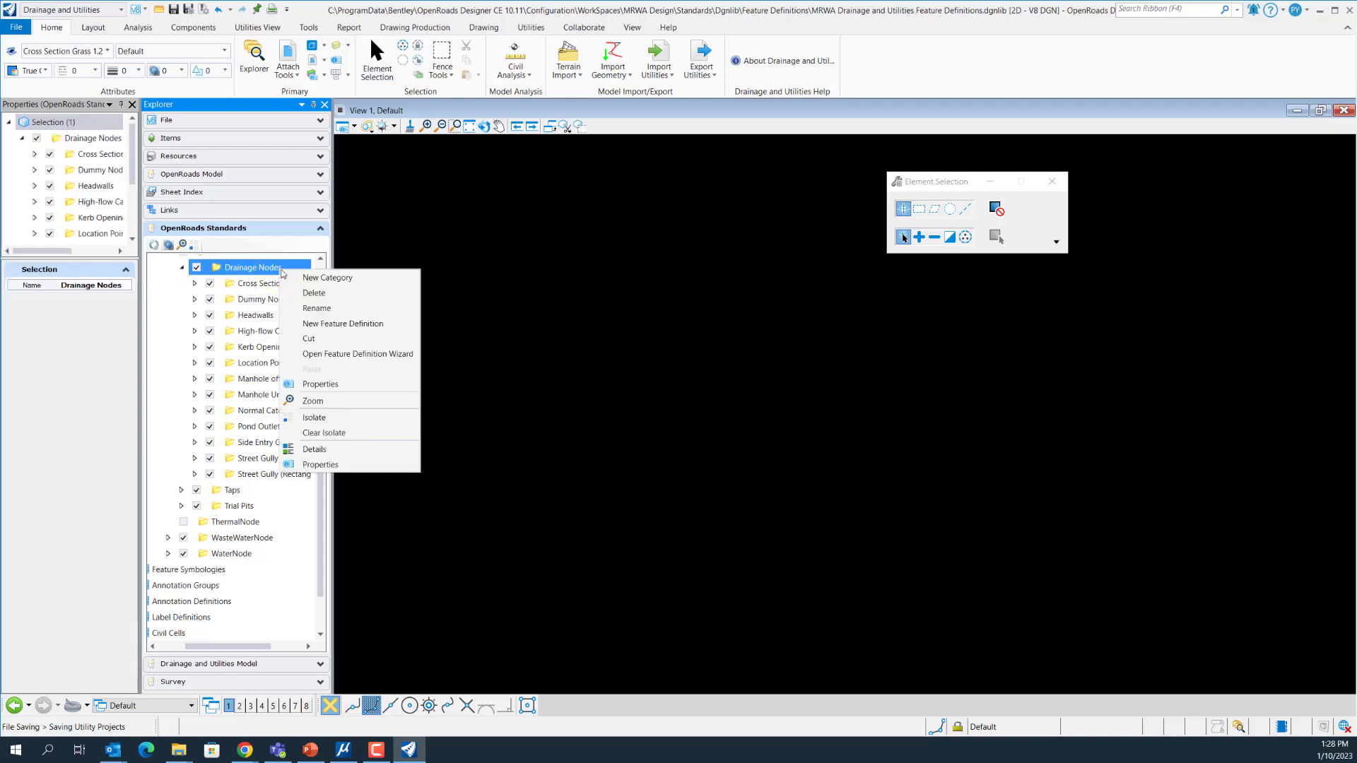
{"action": "left_click", "coordinate": [326, 278]}
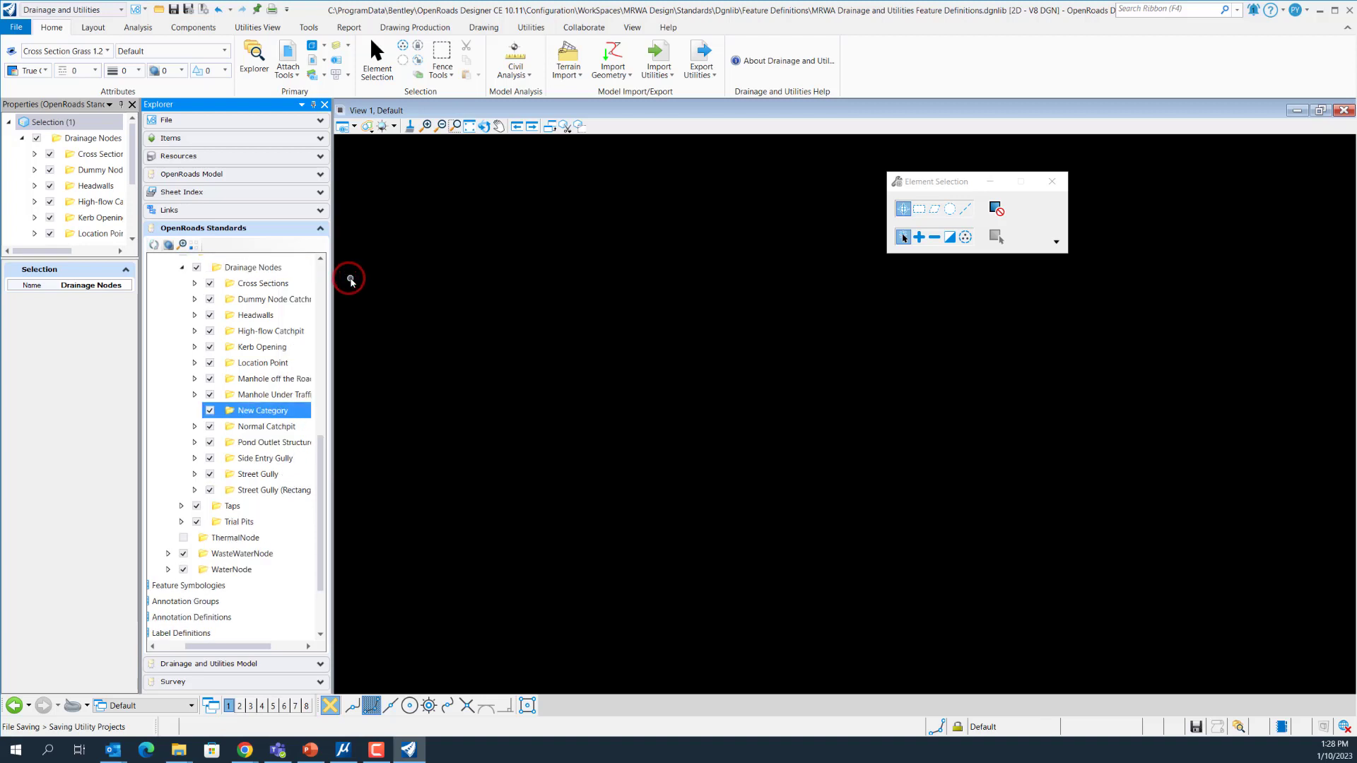
{"action": "type", "text": "C"}
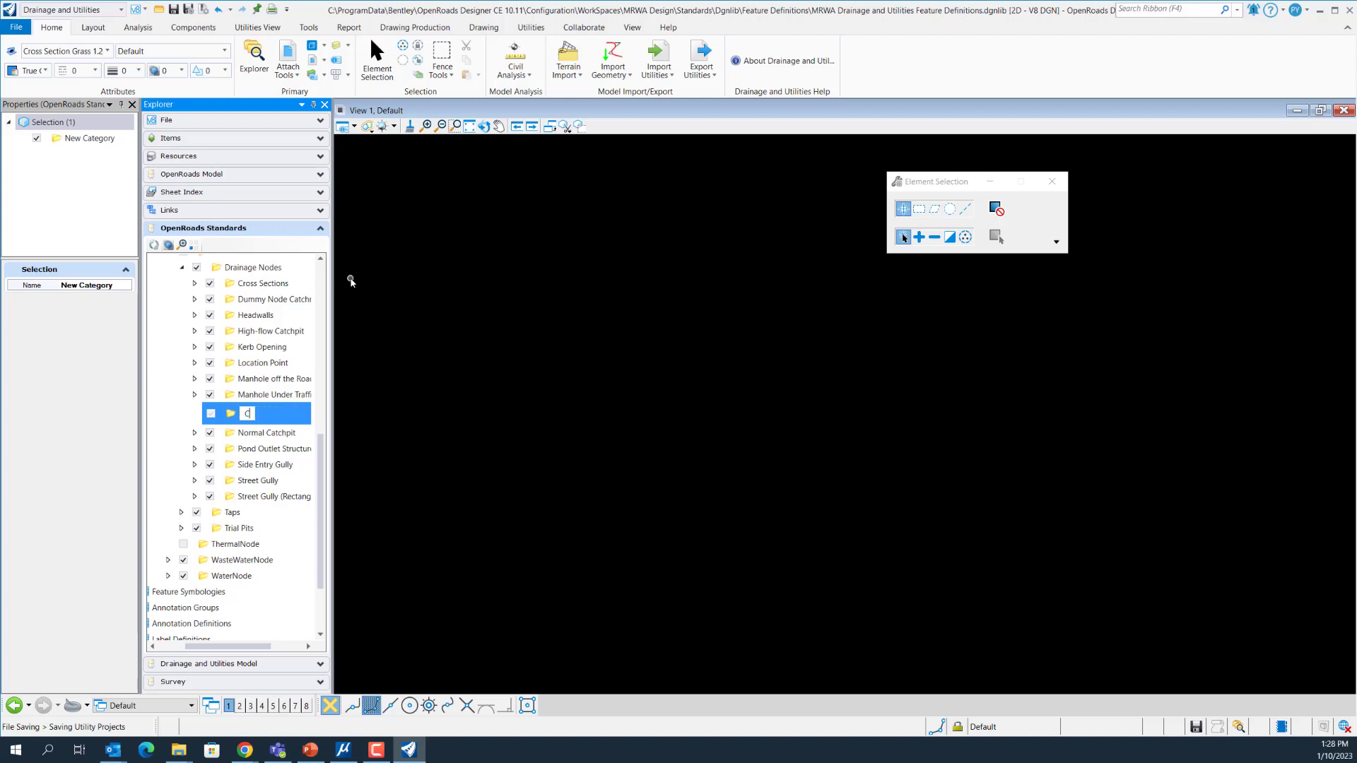
{"action": "type", "text": "ustomNode"}
{"action": "key", "text": "Return"}
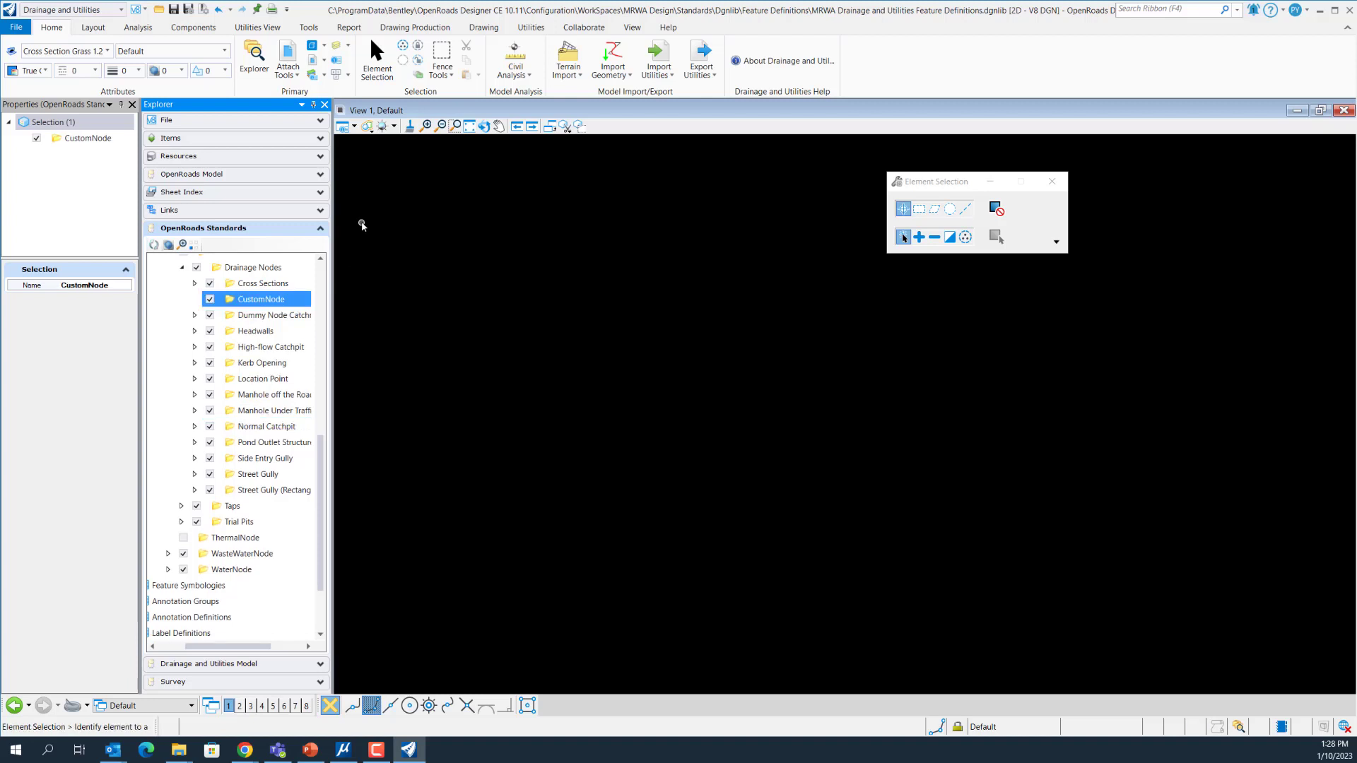
- Copy the BGT 1200 feature definition in the Street Gully category and name the copy CustomNode2
{"action": "left_click", "coordinate": [195, 474]}
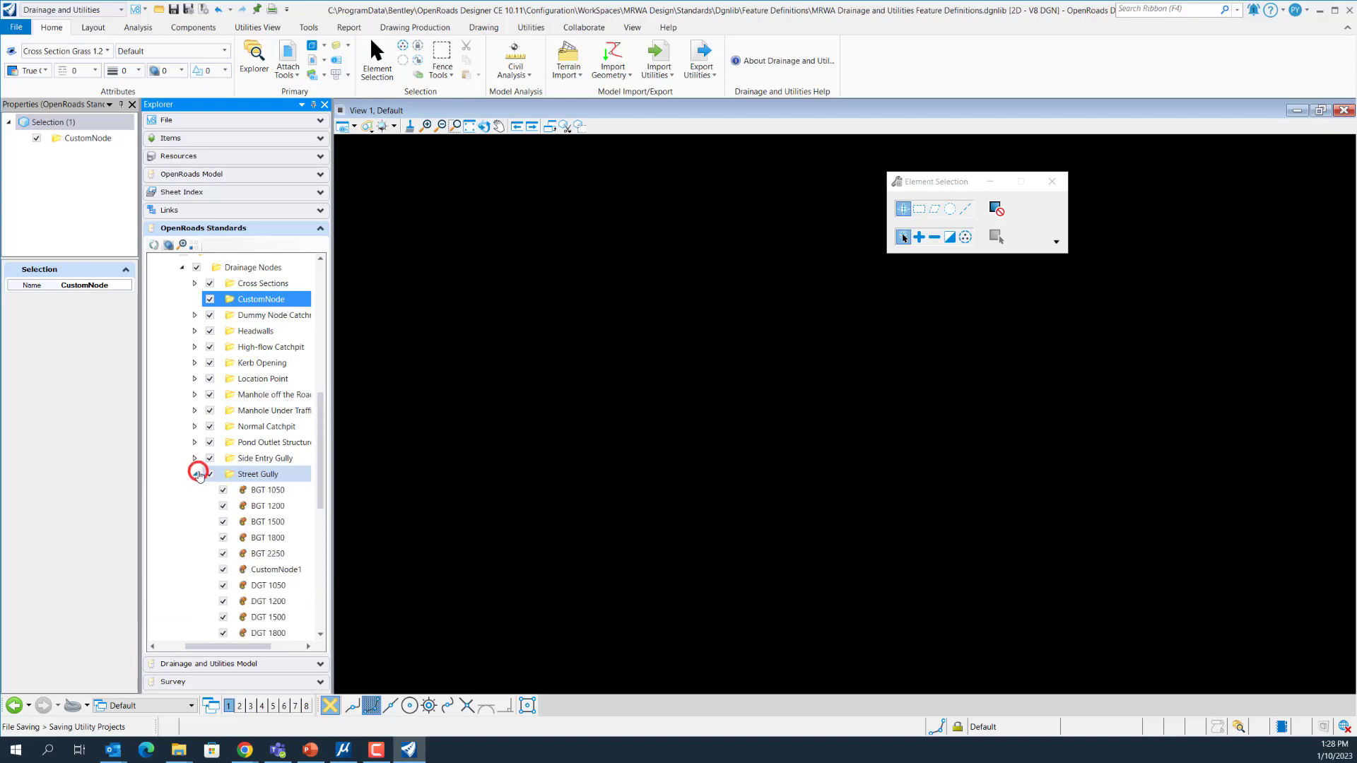
{"action": "right_click", "coordinate": [286, 511]}
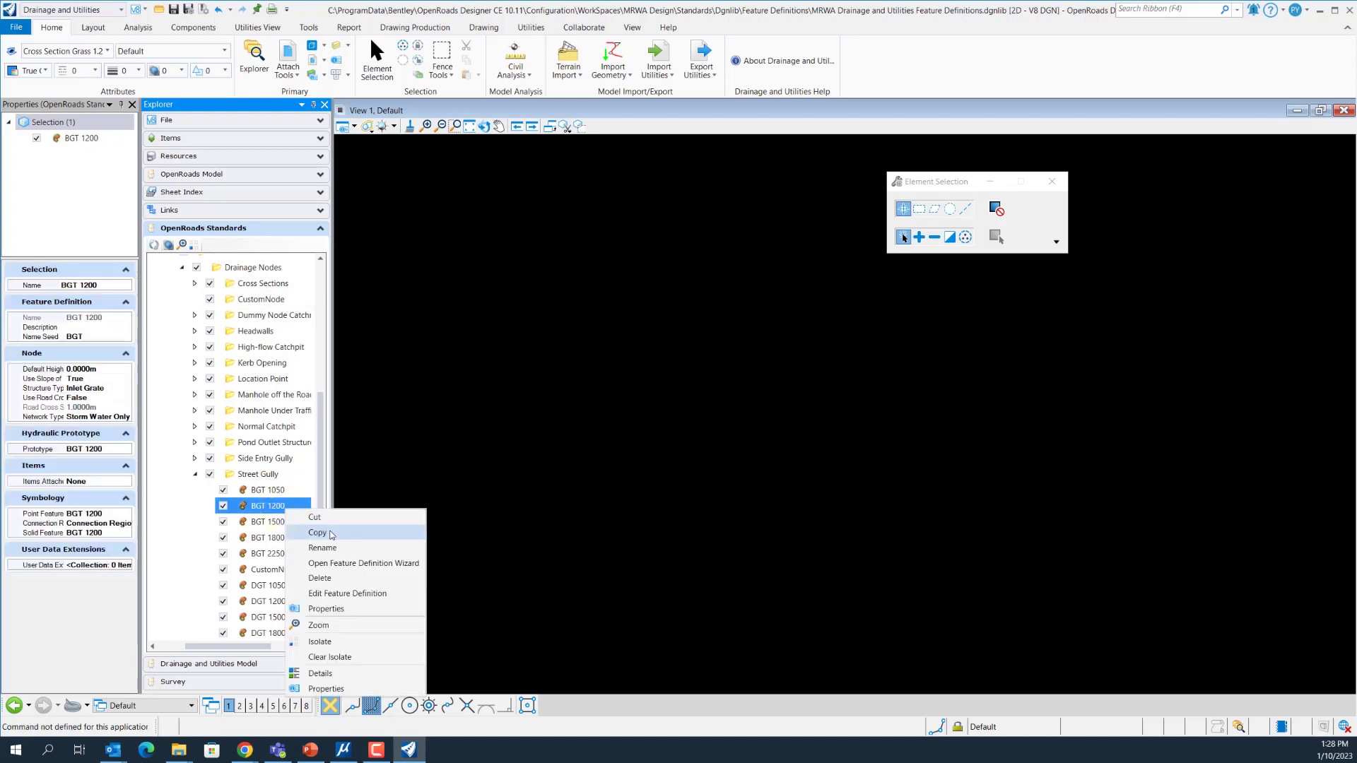
{"action": "left_click", "coordinate": [330, 531]}
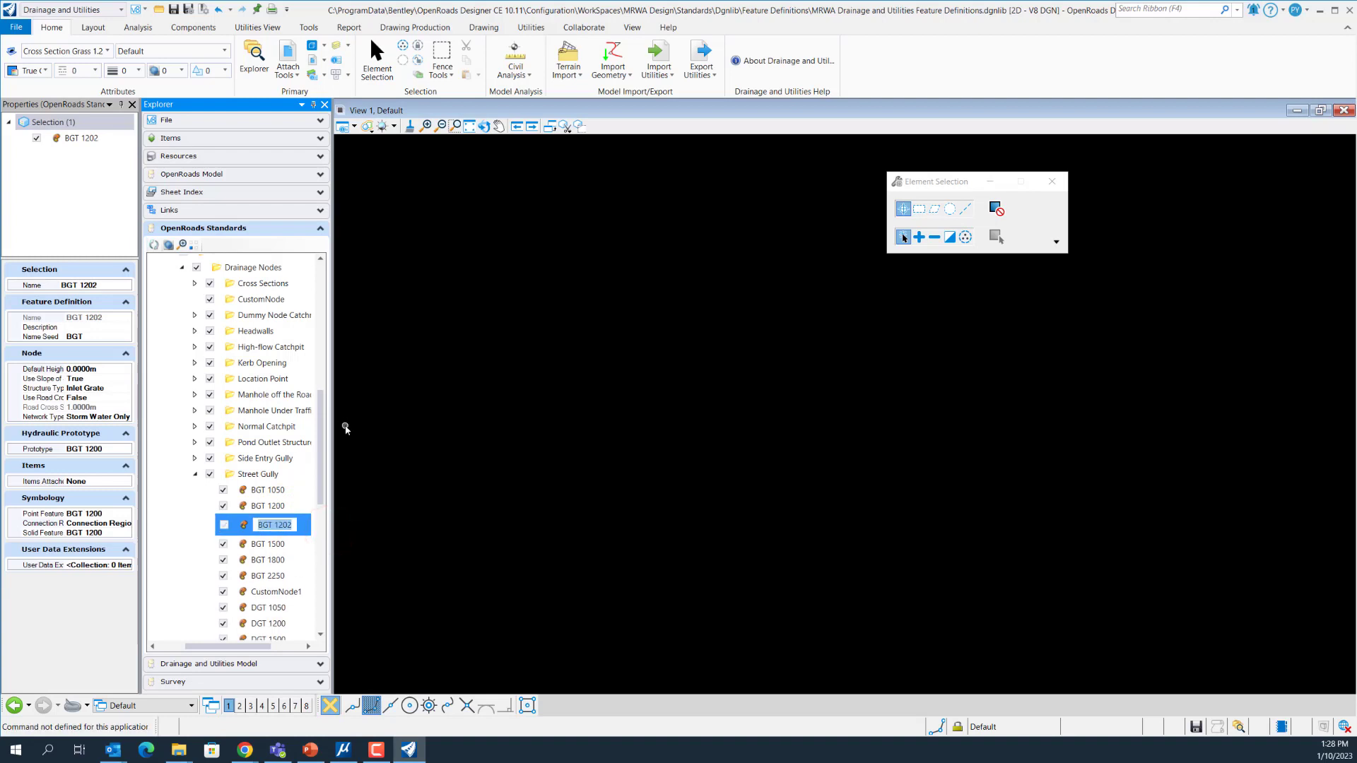
{"action": "type", "text": "CustomNode2"}
{"action": "key", "text": "Return"}
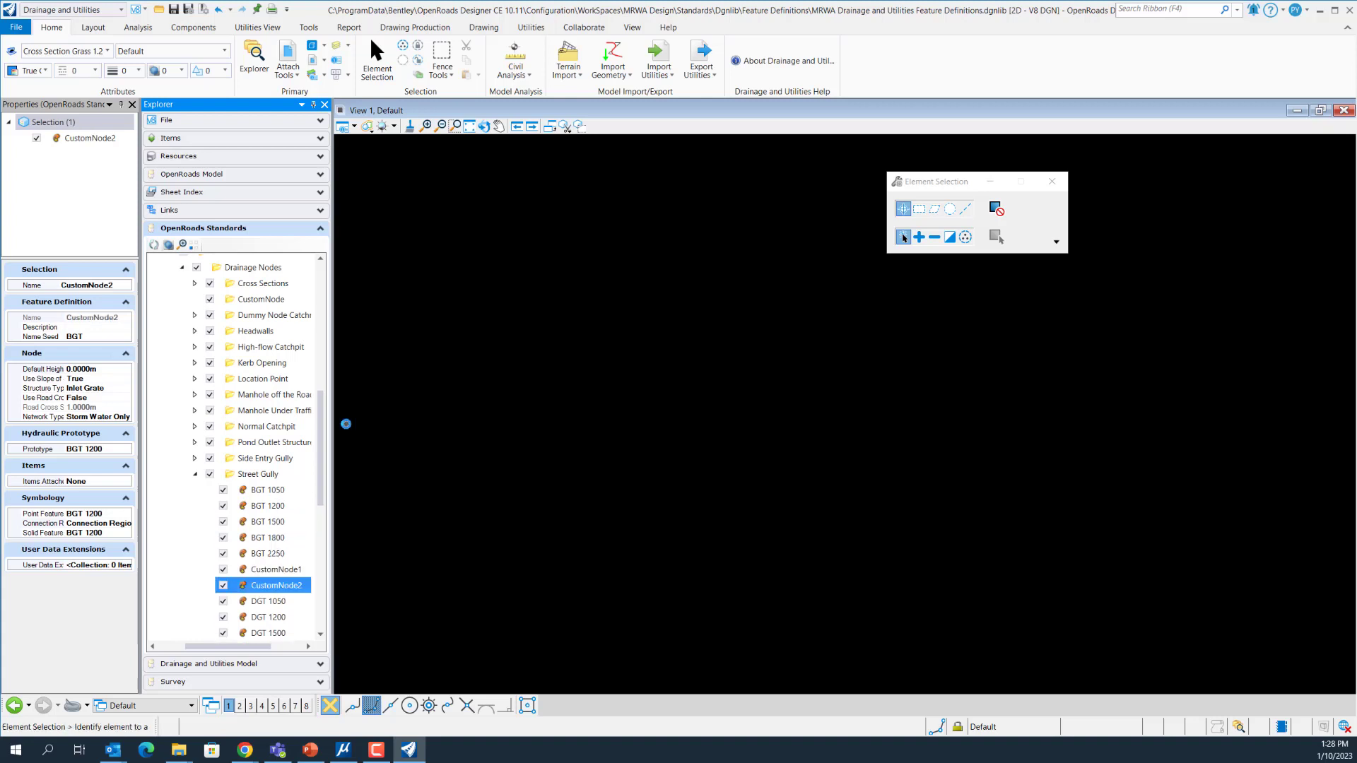
- Move the CustomNode1 feature definition from the Street Gully category into the CustomNode category by cutting and pasting
{"action": "left_click", "coordinate": [282, 572]}
{"action": "right_click", "coordinate": [282, 572]}
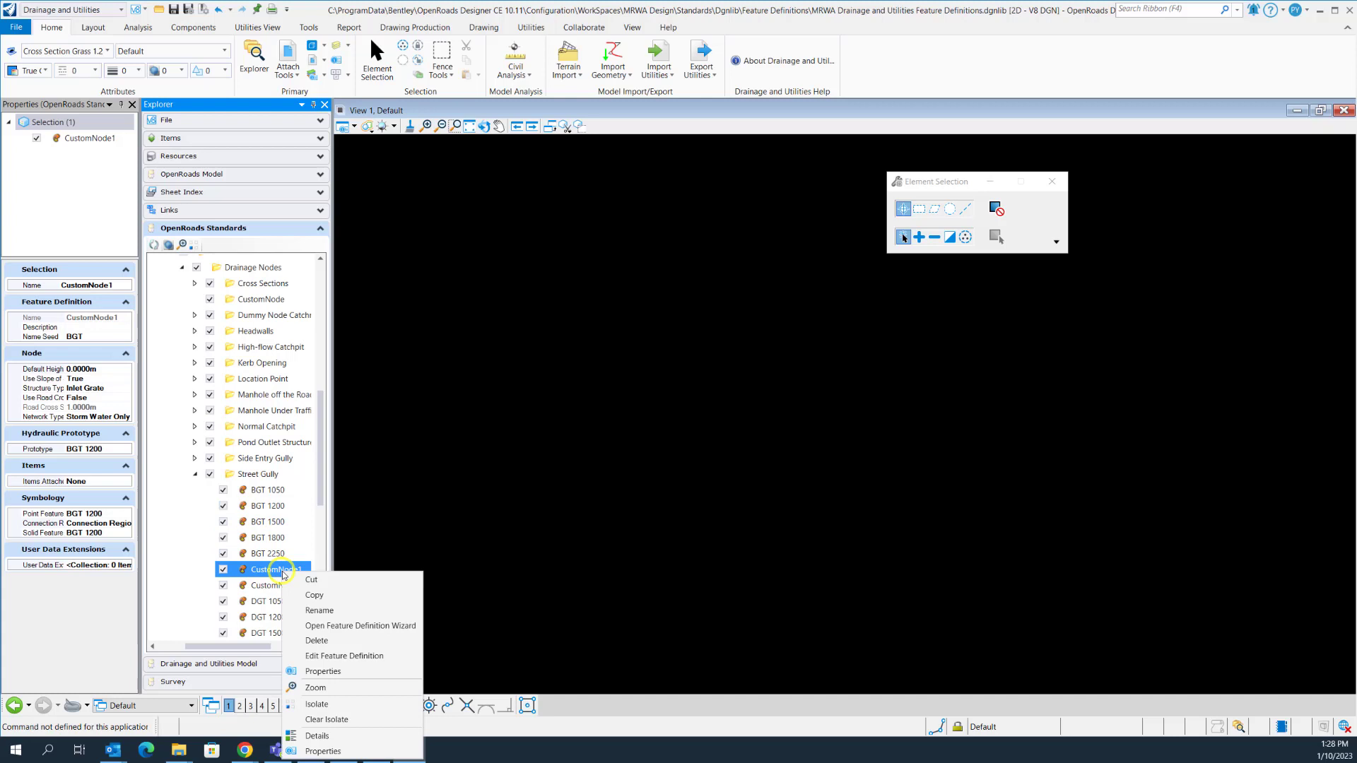
{"action": "left_click", "coordinate": [333, 583]}
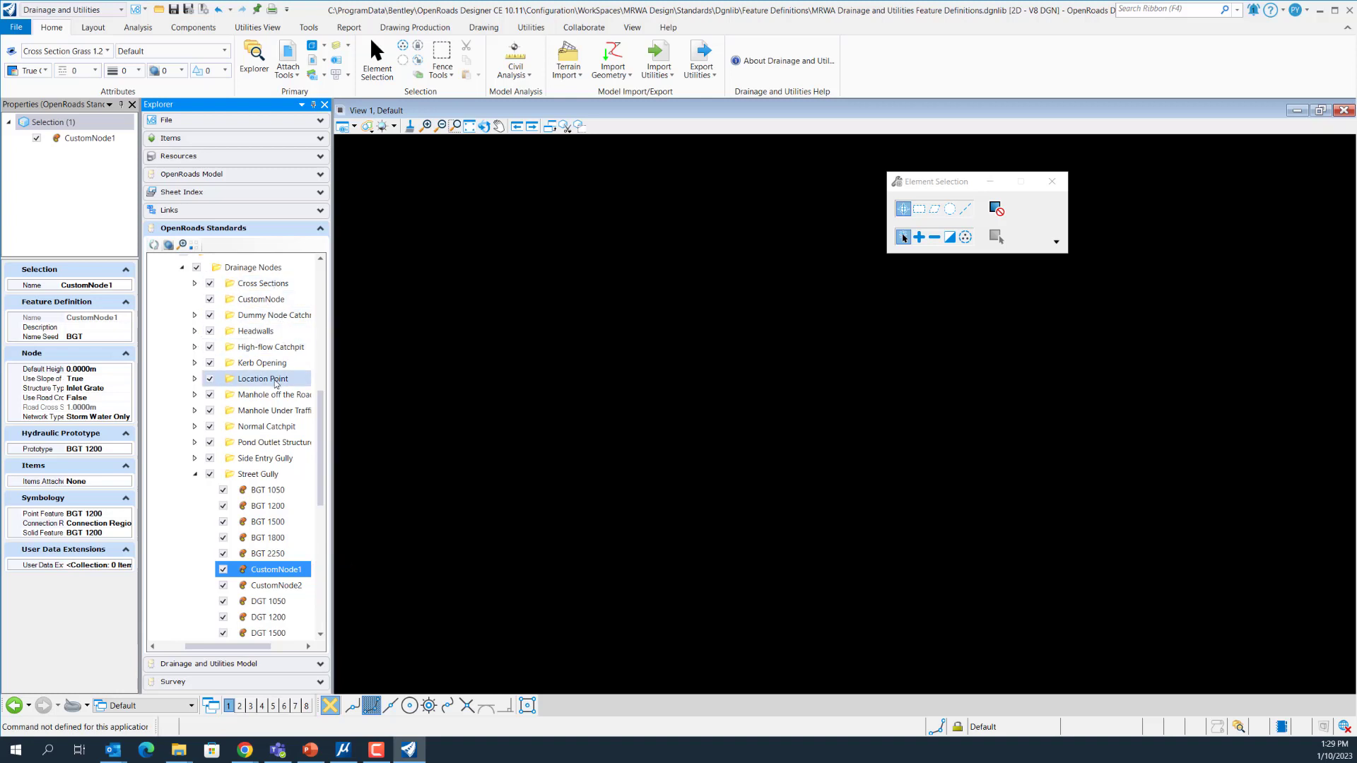
{"action": "left_click", "coordinate": [278, 301]}
{"action": "right_click", "coordinate": [282, 306]}
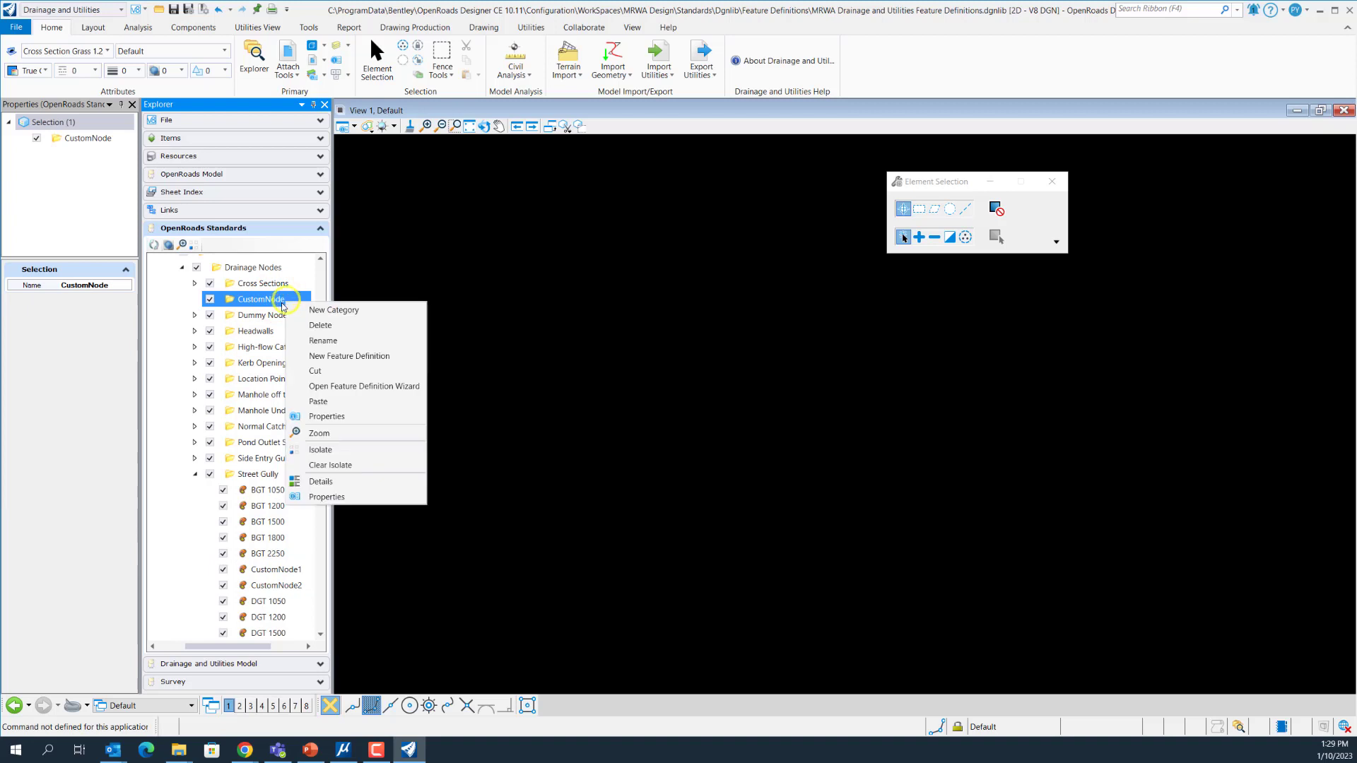
{"action": "left_click", "coordinate": [332, 405]}
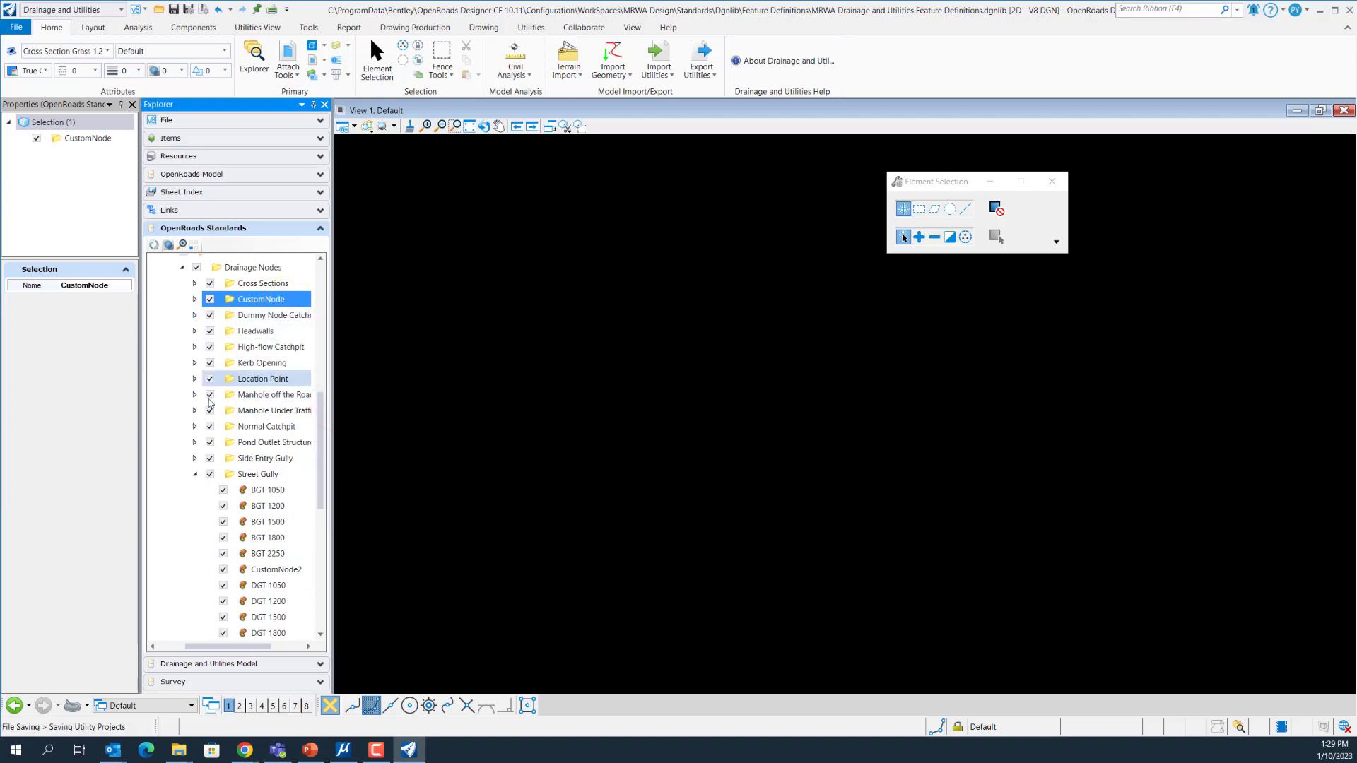
- Collapse Street Gully and set the name seed of the CustomNode1 feature definition in the CustomNode category to CN01
{"action": "left_click", "coordinate": [195, 299]}
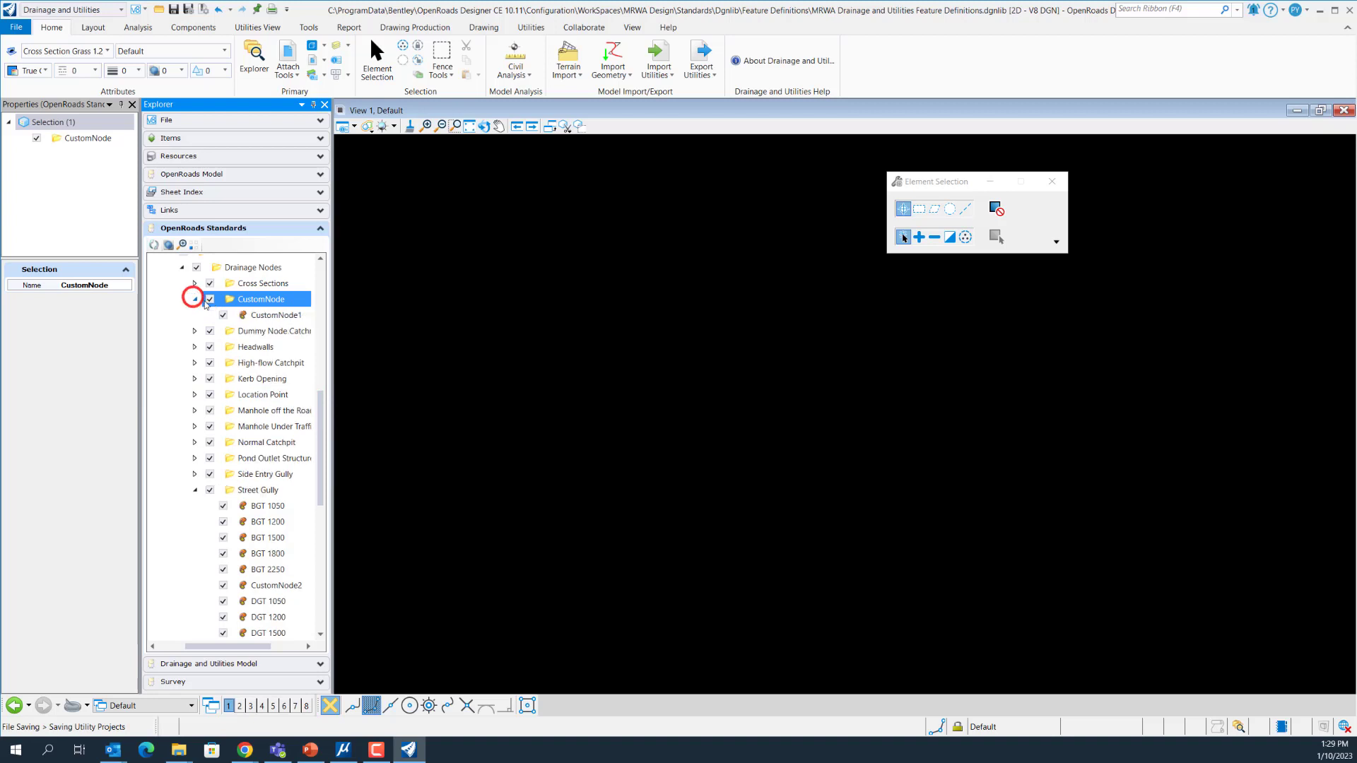
{"action": "left_click", "coordinate": [256, 316]}
{"action": "left_click", "coordinate": [194, 490]}
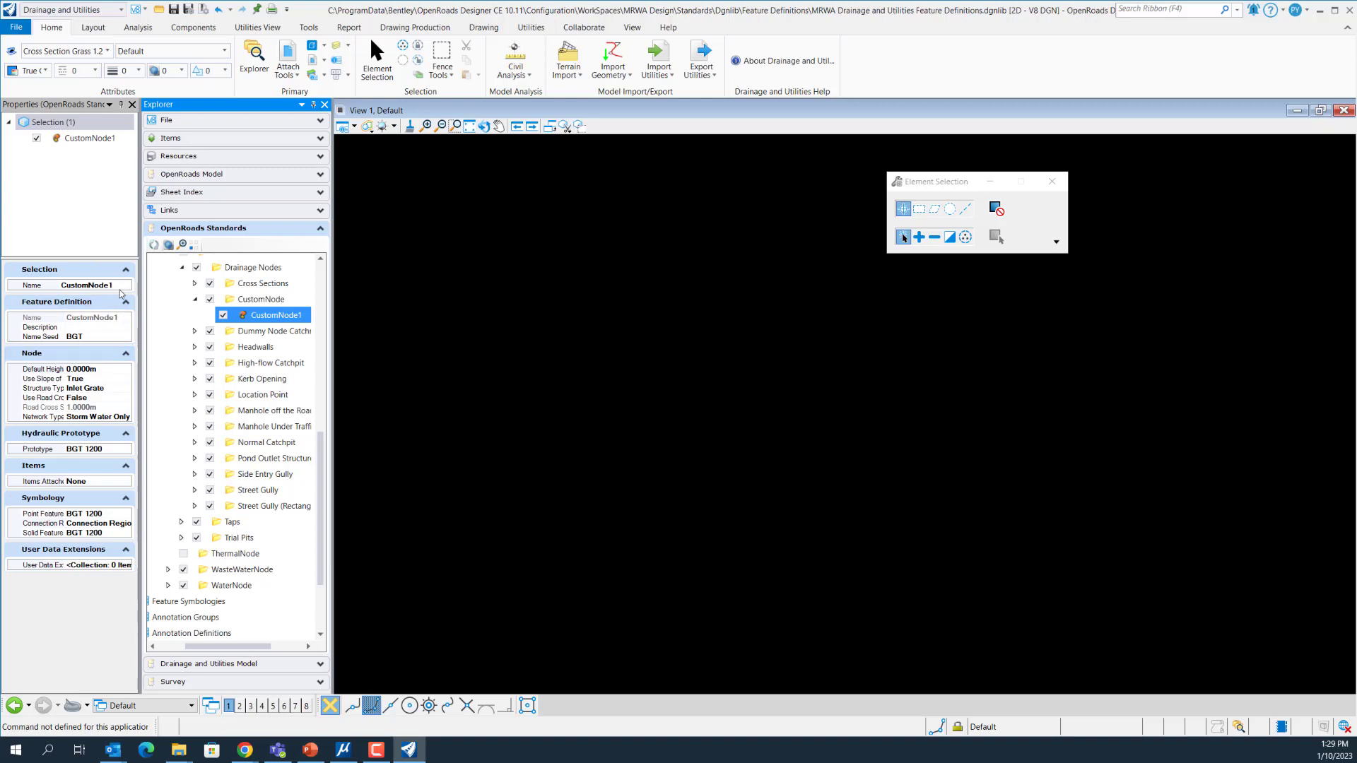
{"action": "left_click", "coordinate": [89, 338]}
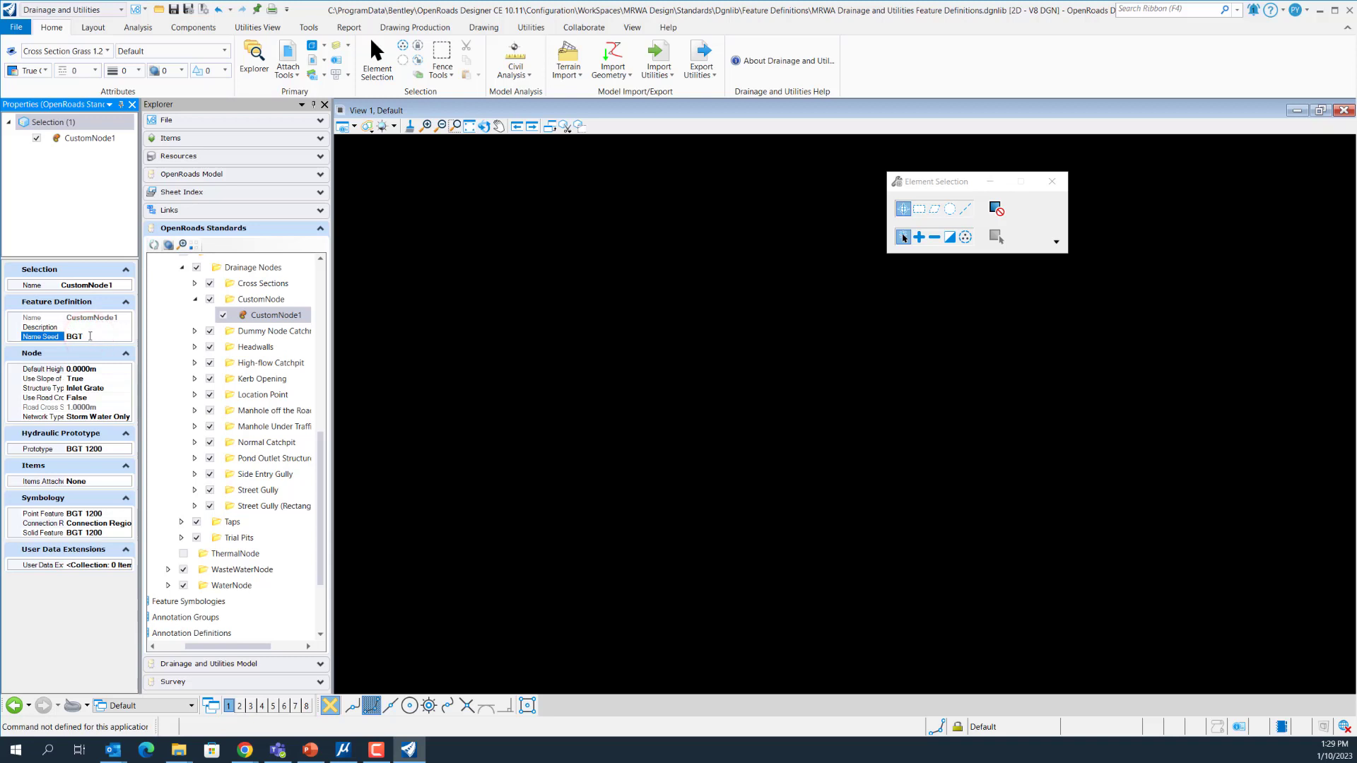
{"action": "double_click", "coordinate": [90, 337]}
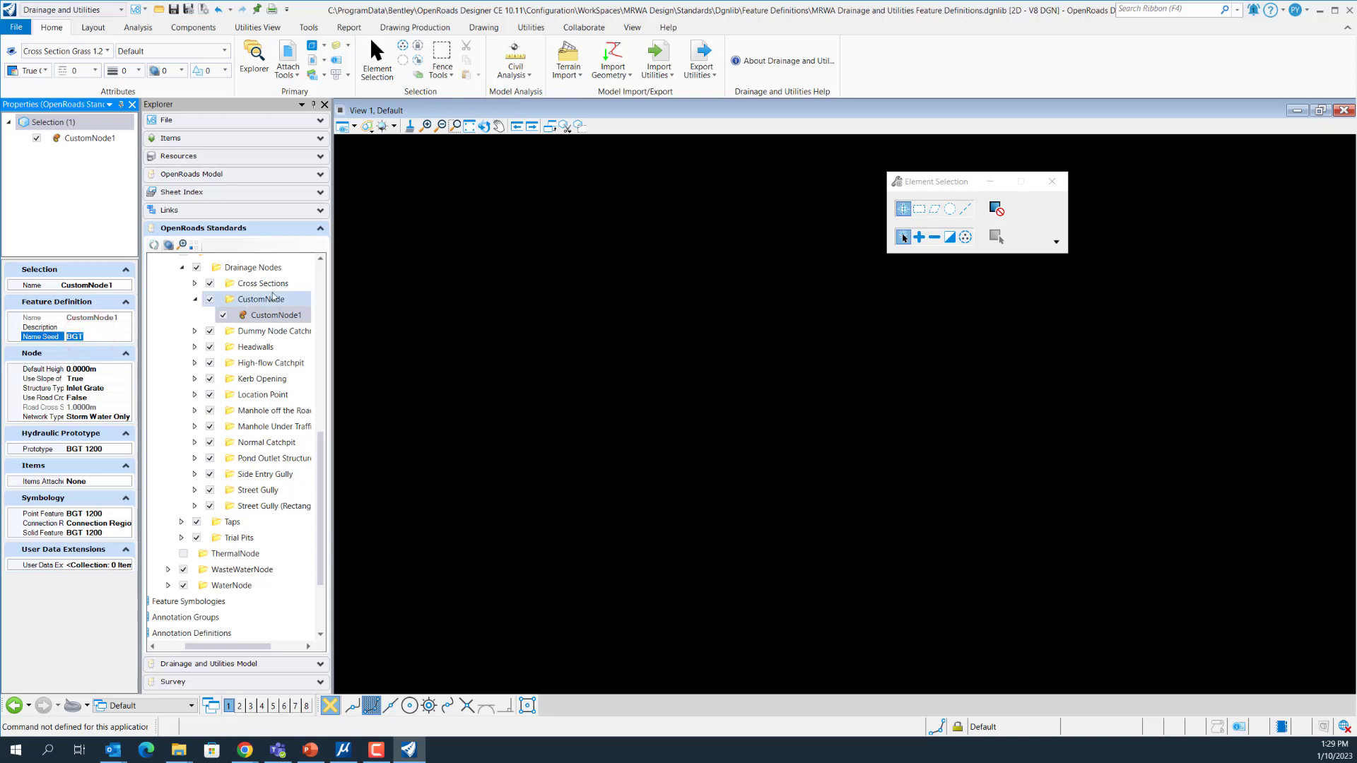
{"action": "type", "text": "CN01"}
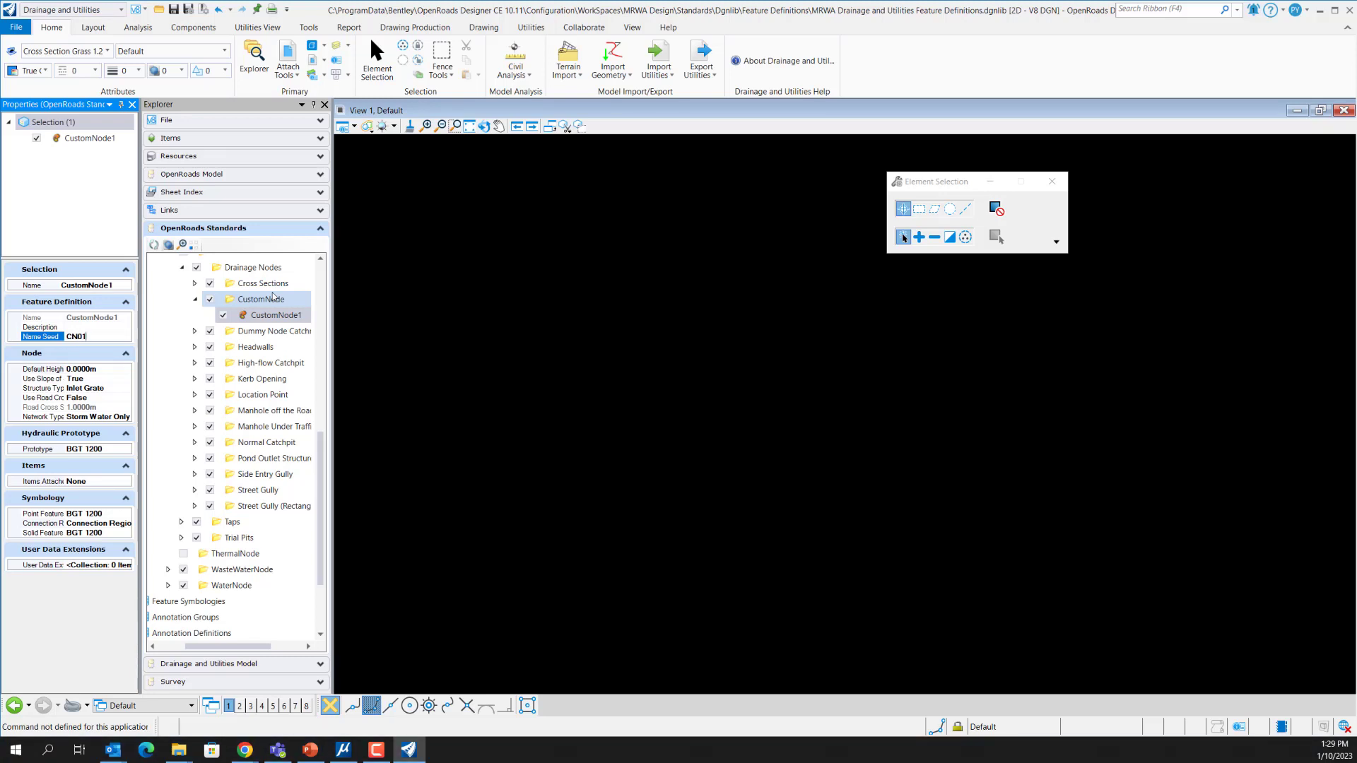
{"action": "key", "text": "Return"}
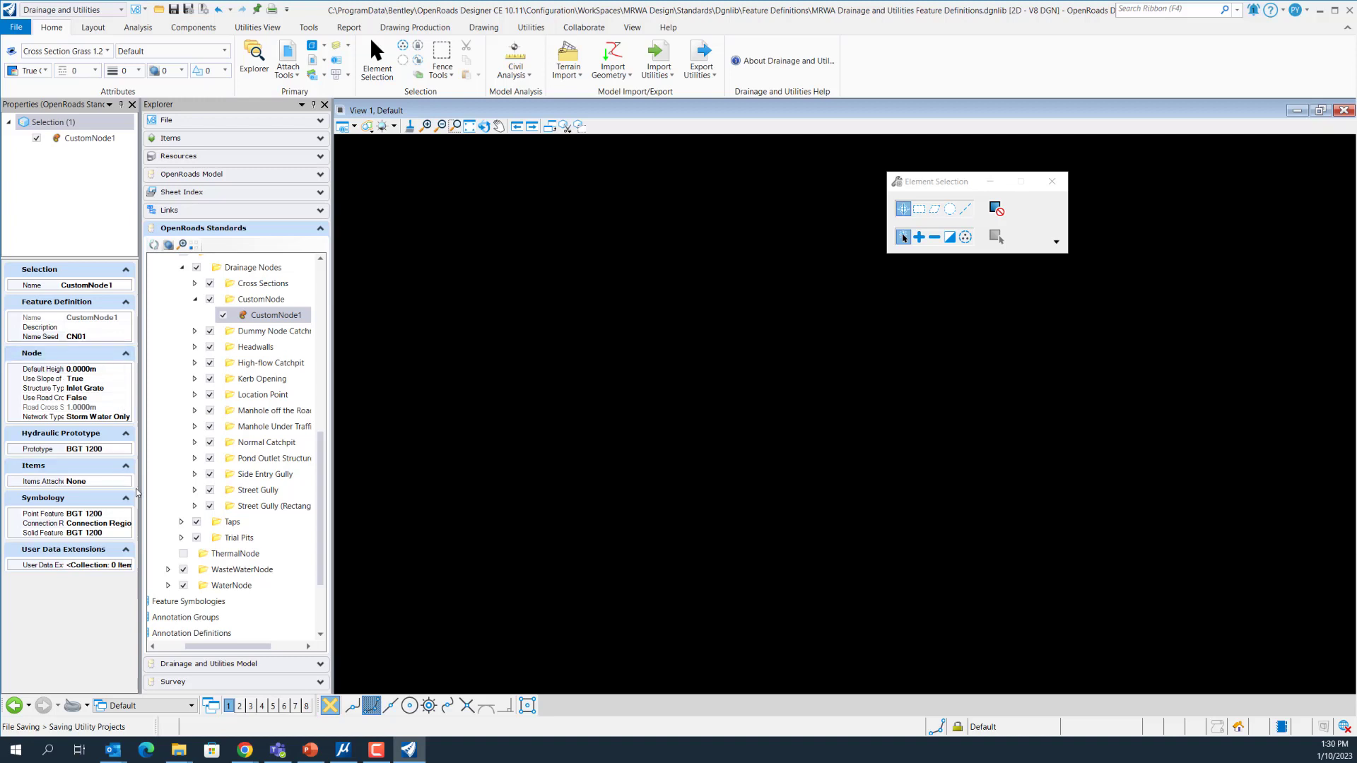
- Set the point feature symbology of the CustomNode1 feature definition to CustomNode1
{"action": "left_click", "coordinate": [116, 514]}
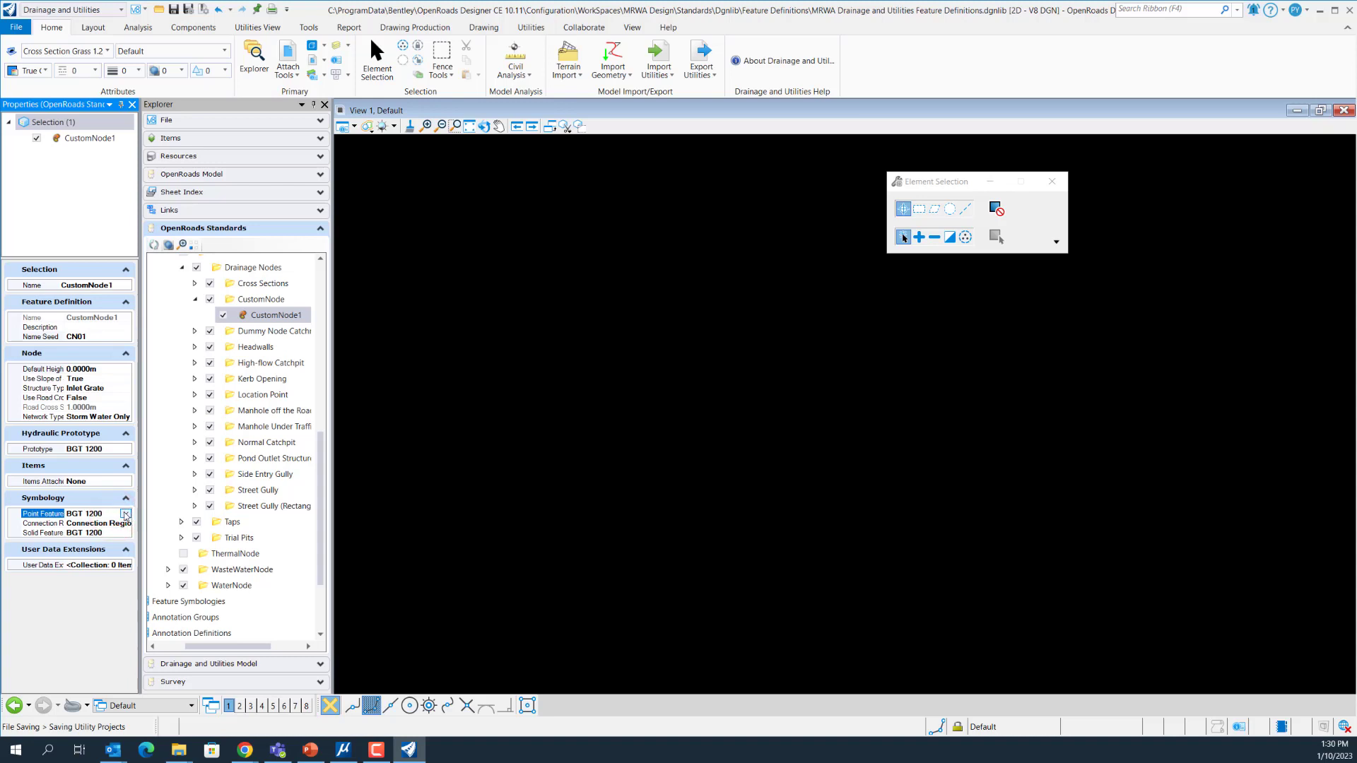
{"action": "left_click", "coordinate": [126, 515]}
{"action": "left_click_drag", "start_coordinate": [127, 546], "coordinate": [127, 554]}
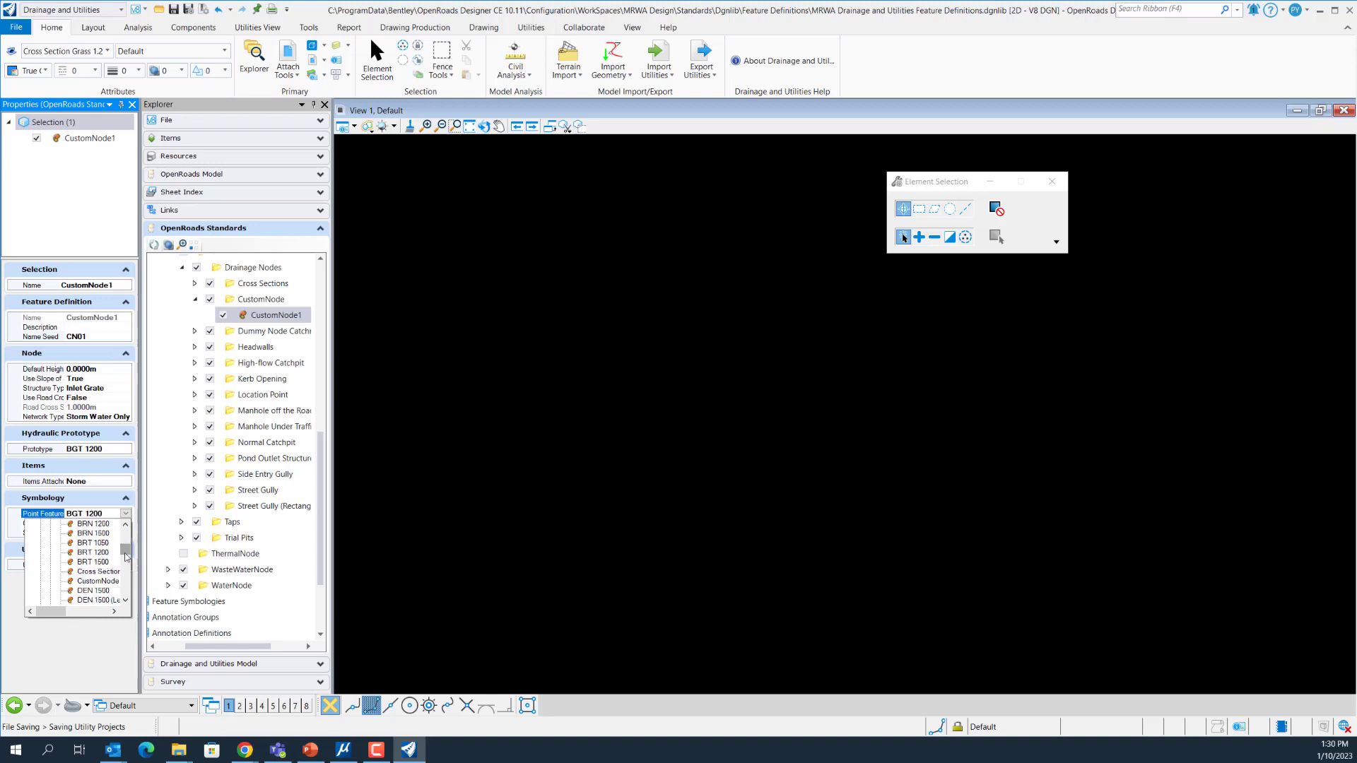
{"action": "left_click", "coordinate": [98, 581]}
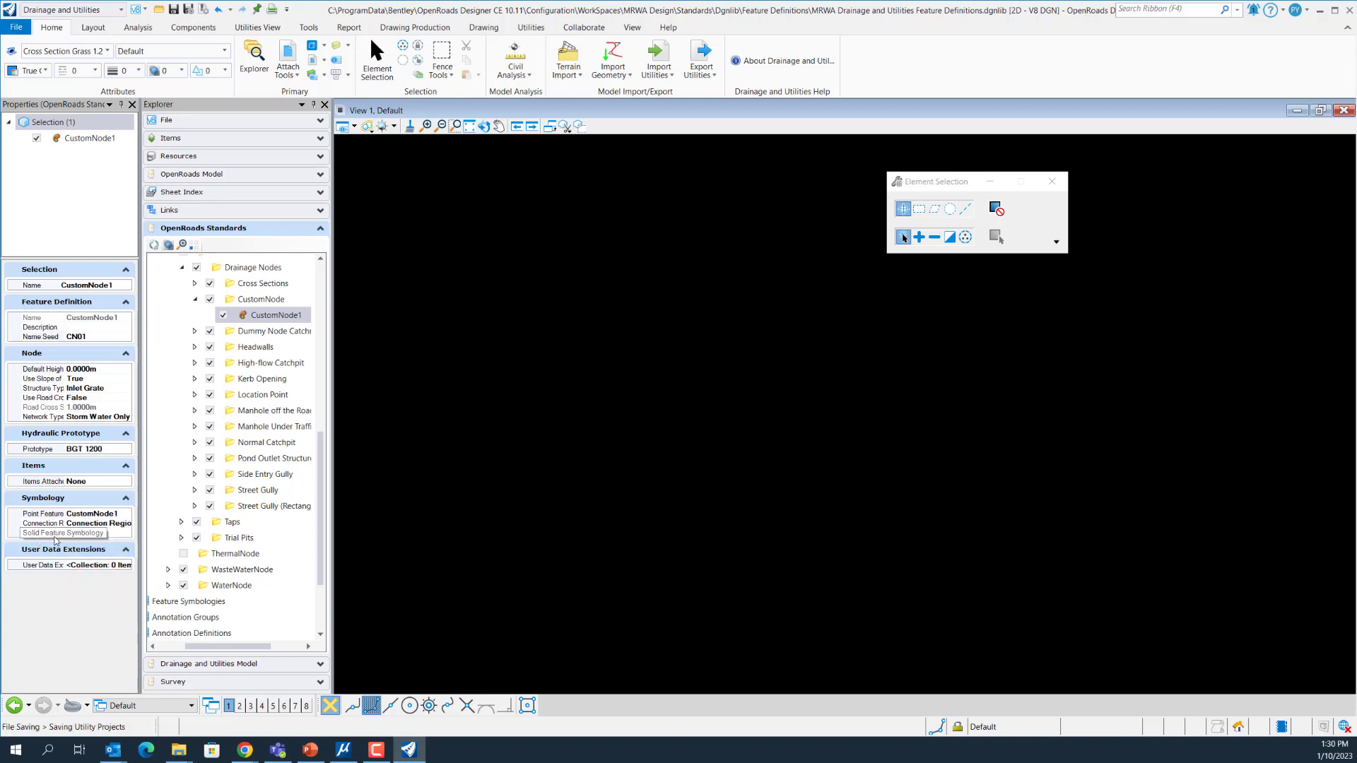
- Set the solid feature symbology of the CustomNode1 feature definition to CustomNode1 under Solid\Node\StormWaterNode
{"action": "left_click", "coordinate": [126, 533]}
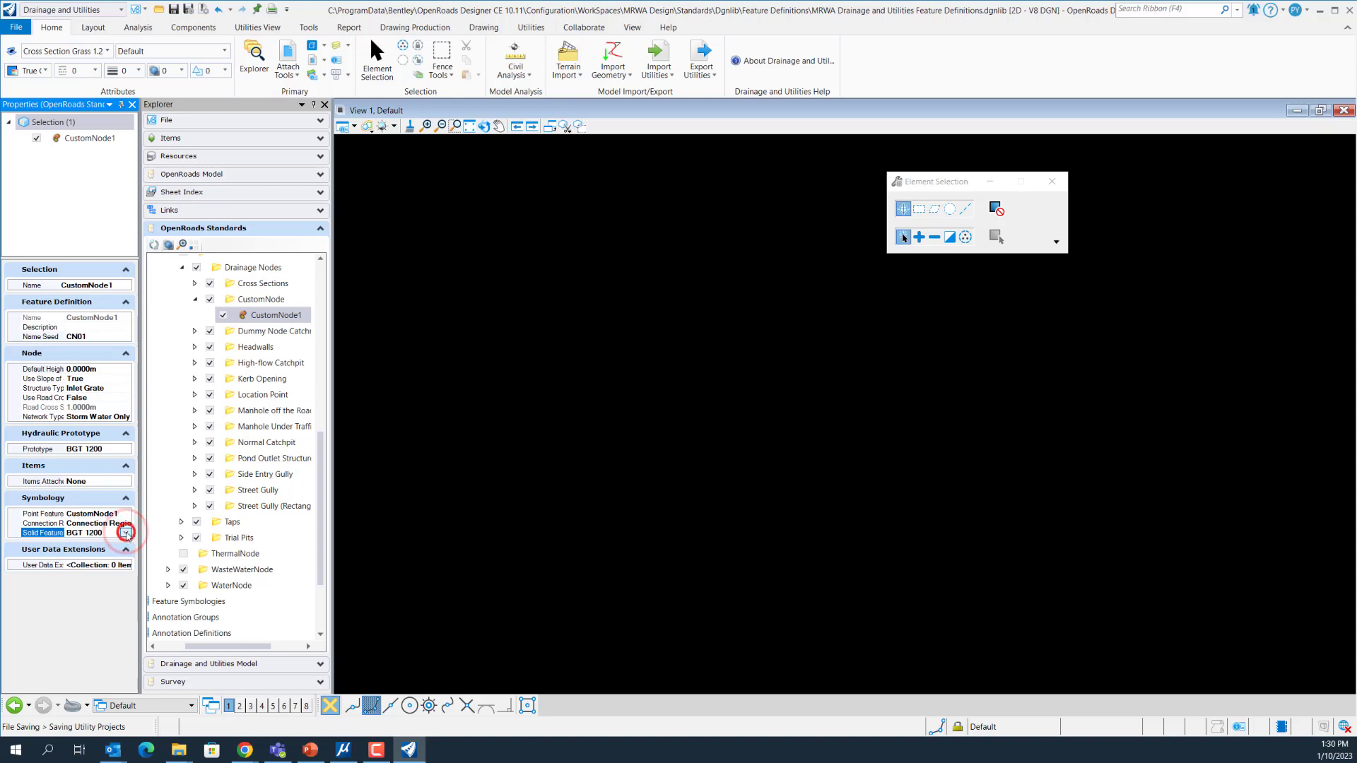
{"action": "left_click", "coordinate": [126, 533]}
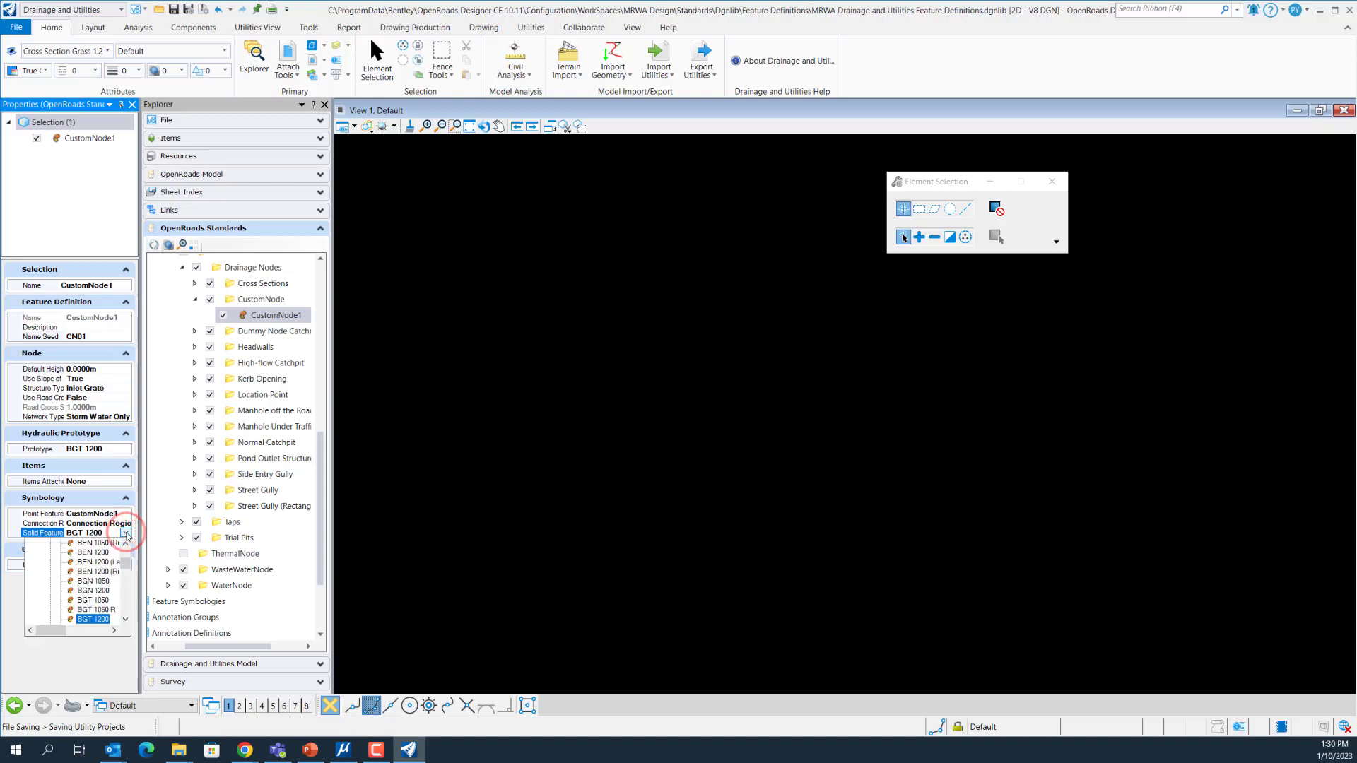
{"action": "left_click", "coordinate": [126, 569]}
{"action": "left_click_drag", "start_coordinate": [129, 569], "coordinate": [129, 576]}
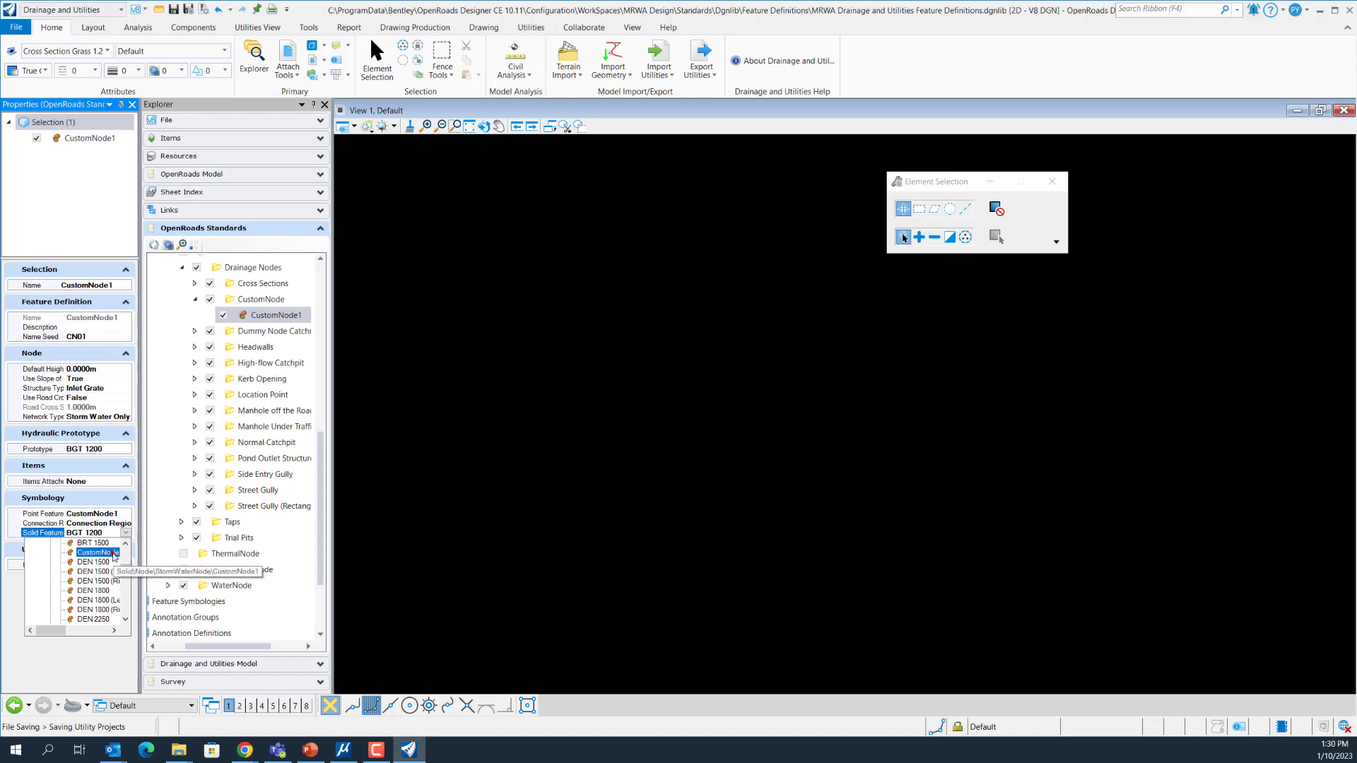
{"action": "left_click", "coordinate": [103, 553]}
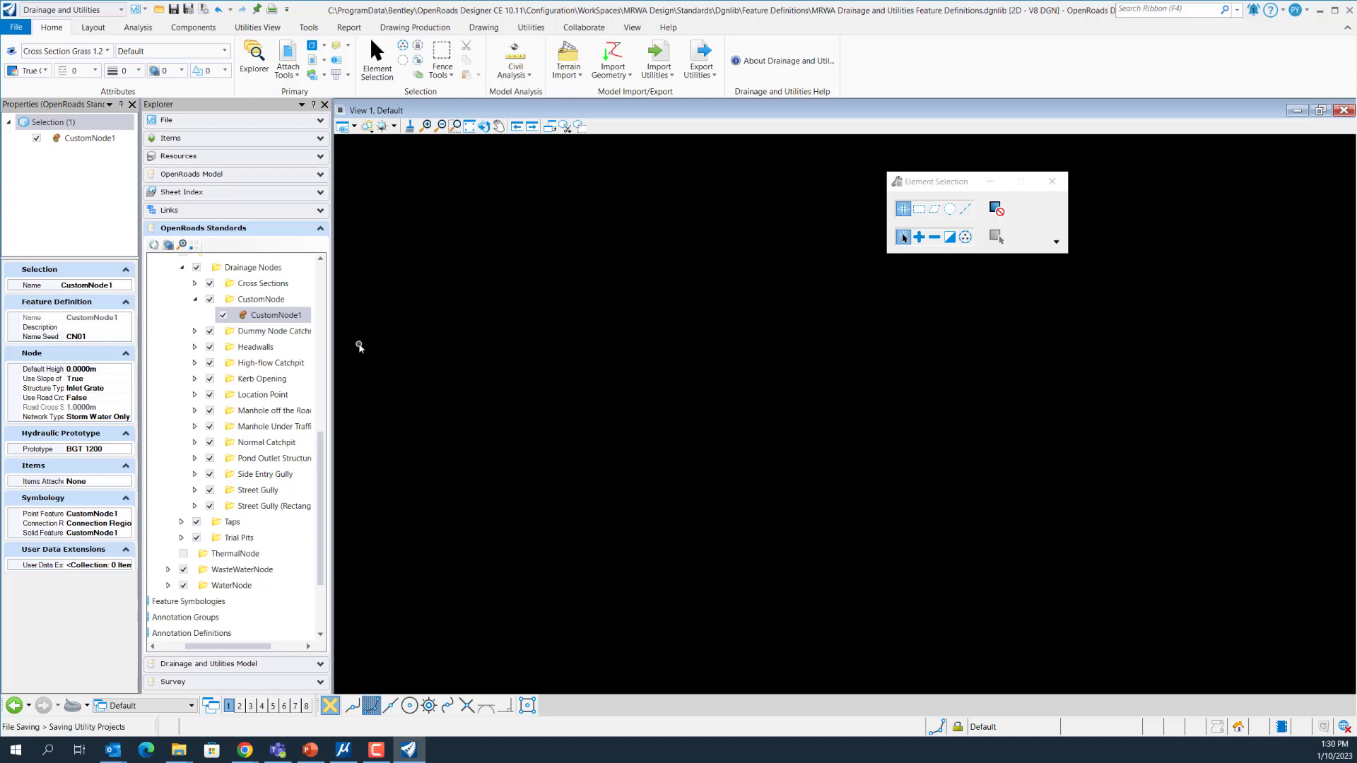
- Save the feature definition library and remove its workset association with the key-in file disassociateworkset
{"action": "left_click", "coordinate": [173, 9]}
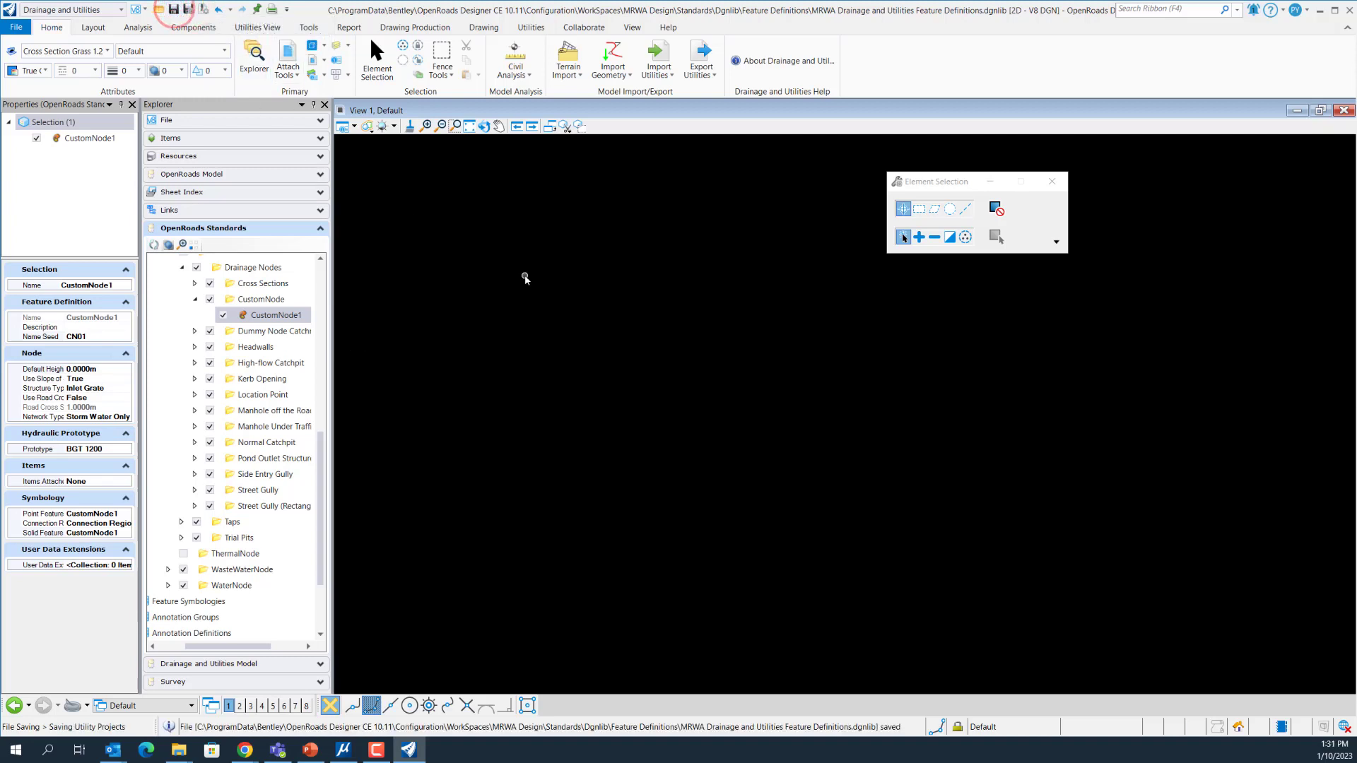
{"action": "left_click", "coordinate": [525, 279]}
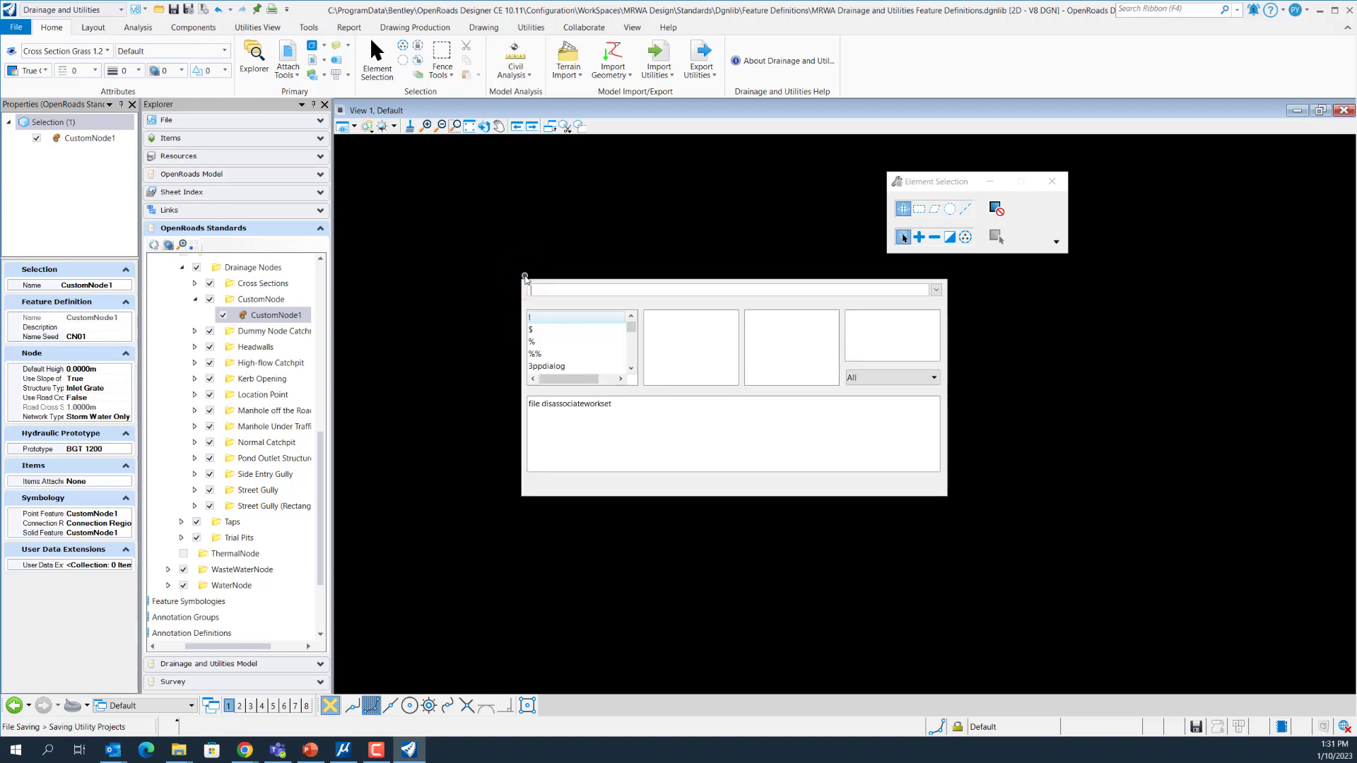
{"action": "key", "text": "Up"}
{"action": "key", "text": "Return"}
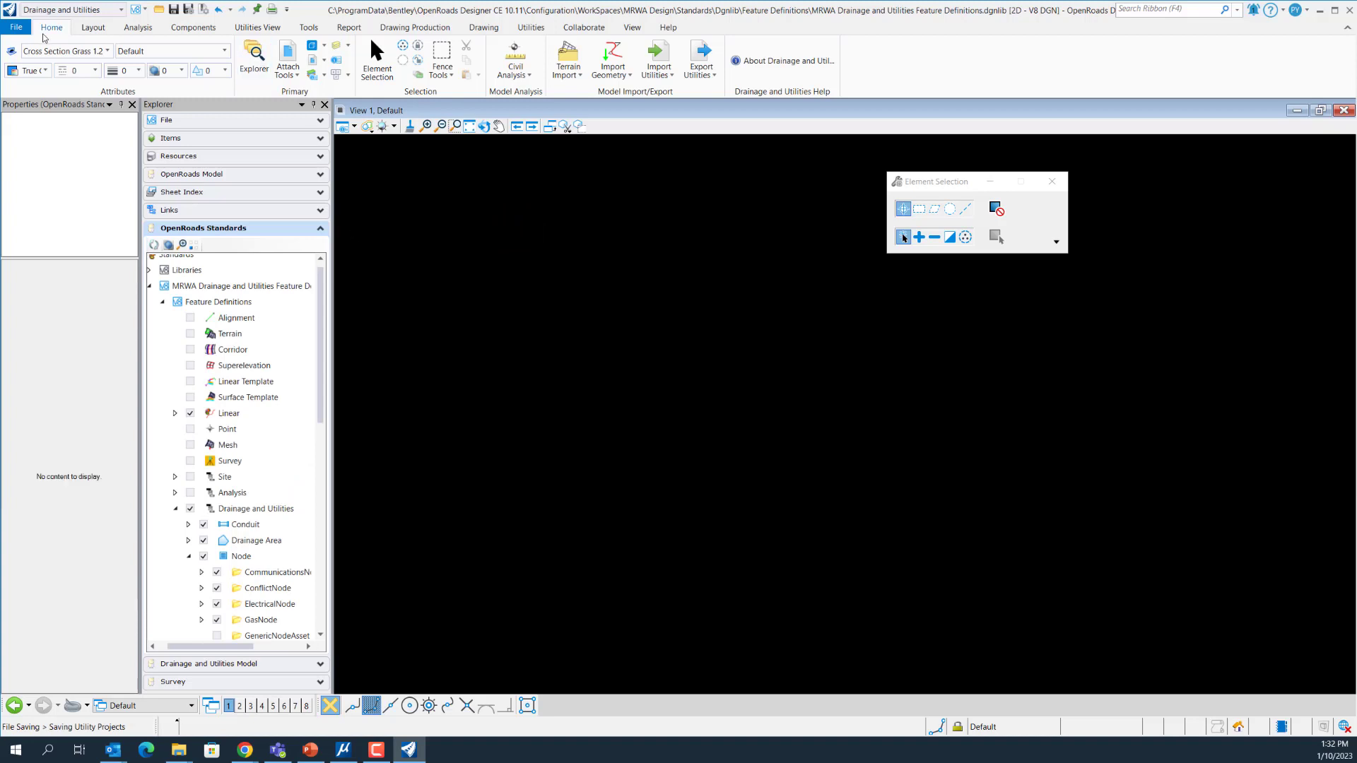
- Close the feature definition library and begin a new DGN file named drainage_placementr1 in the 07-Drainage folder
{"action": "left_click", "coordinate": [15, 27]}
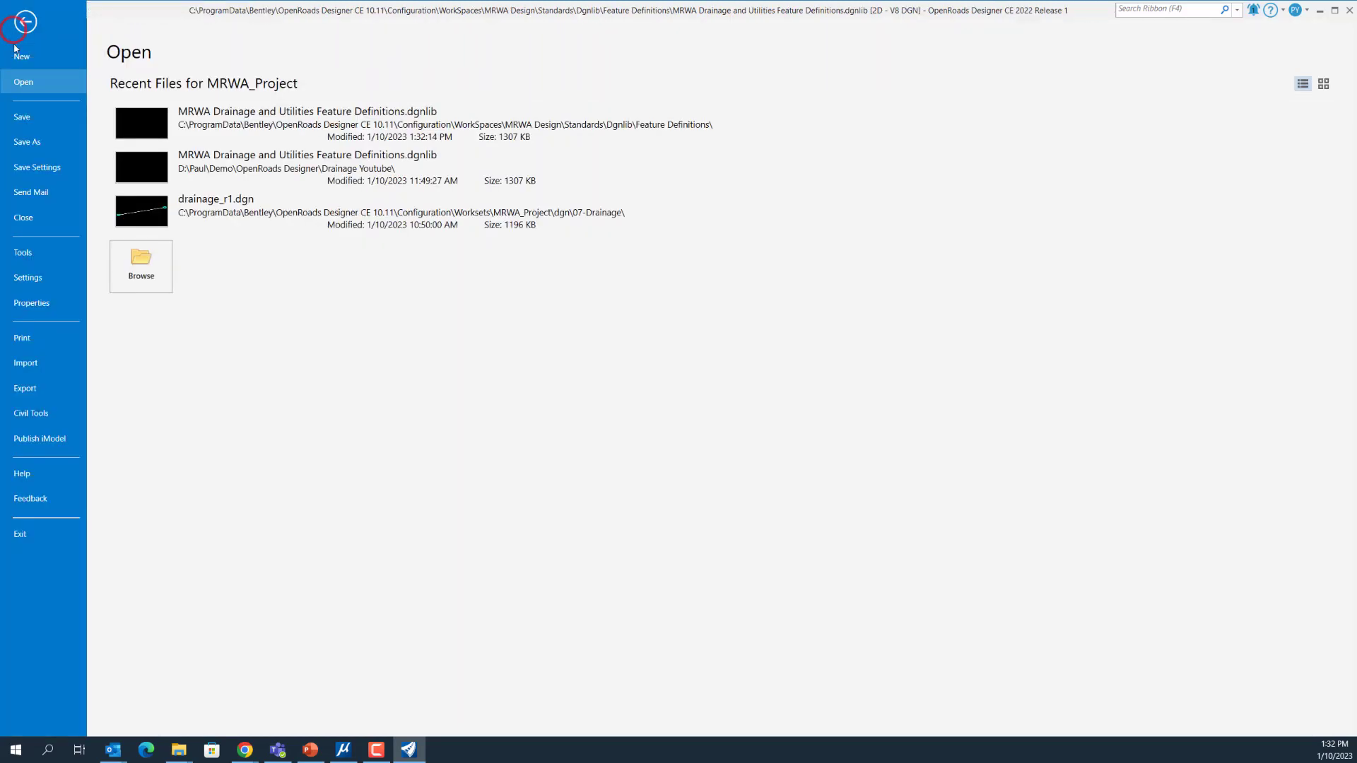
{"action": "left_click", "coordinate": [31, 220]}
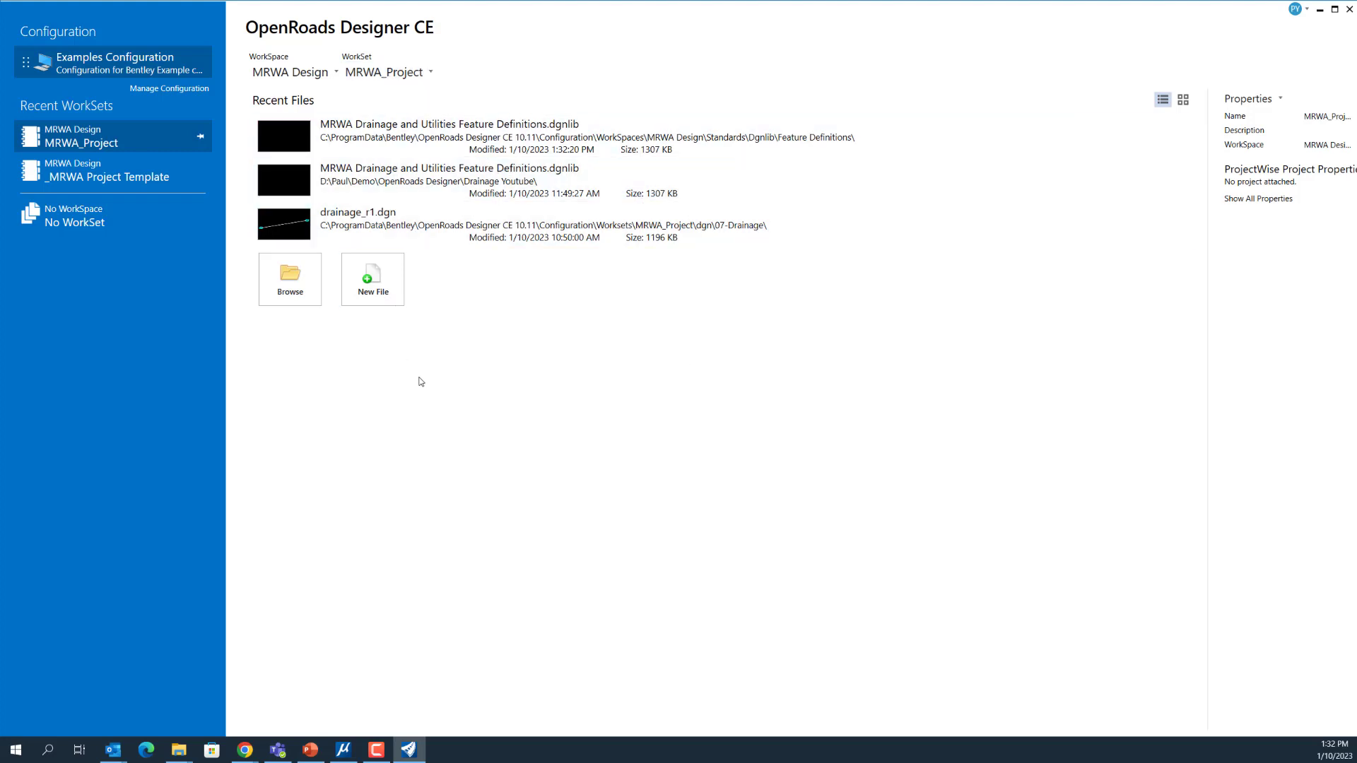
{"action": "left_click", "coordinate": [392, 282]}
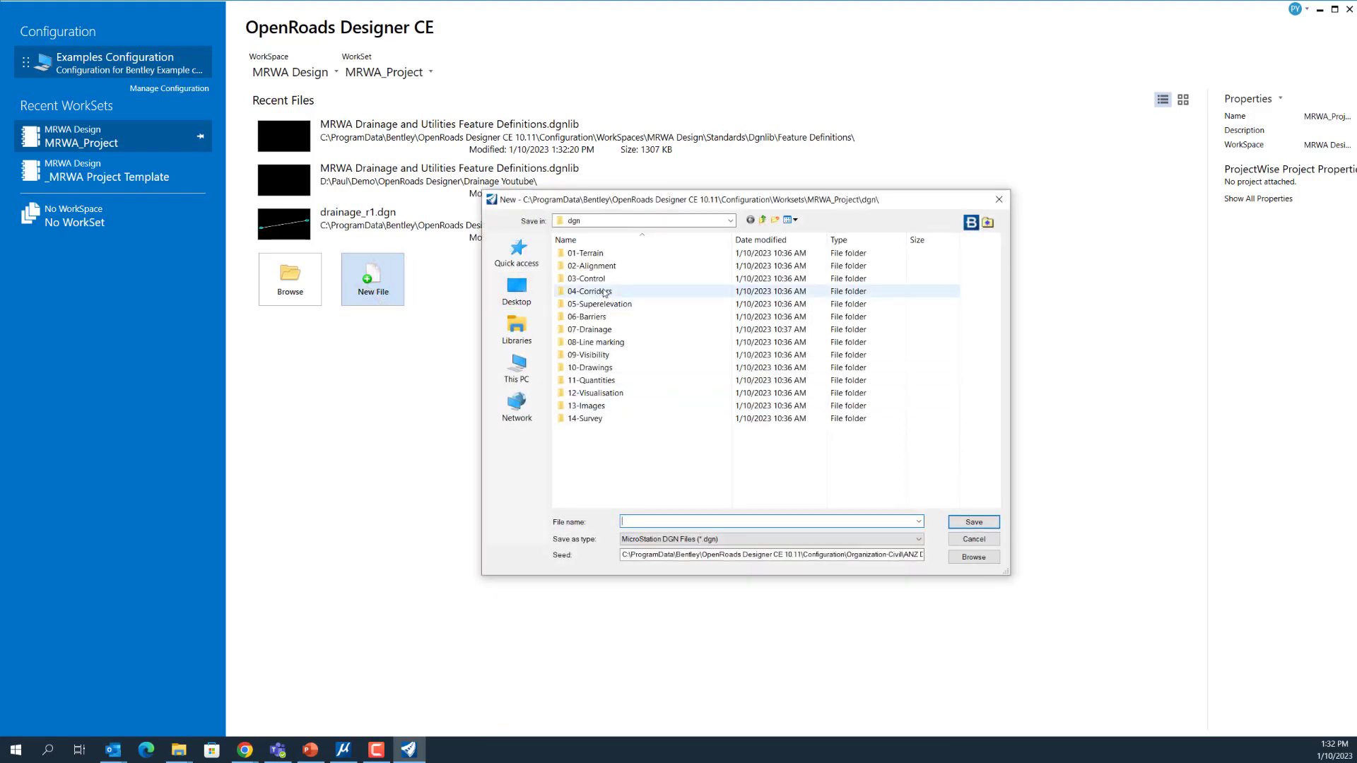
{"action": "double_click", "coordinate": [602, 328]}
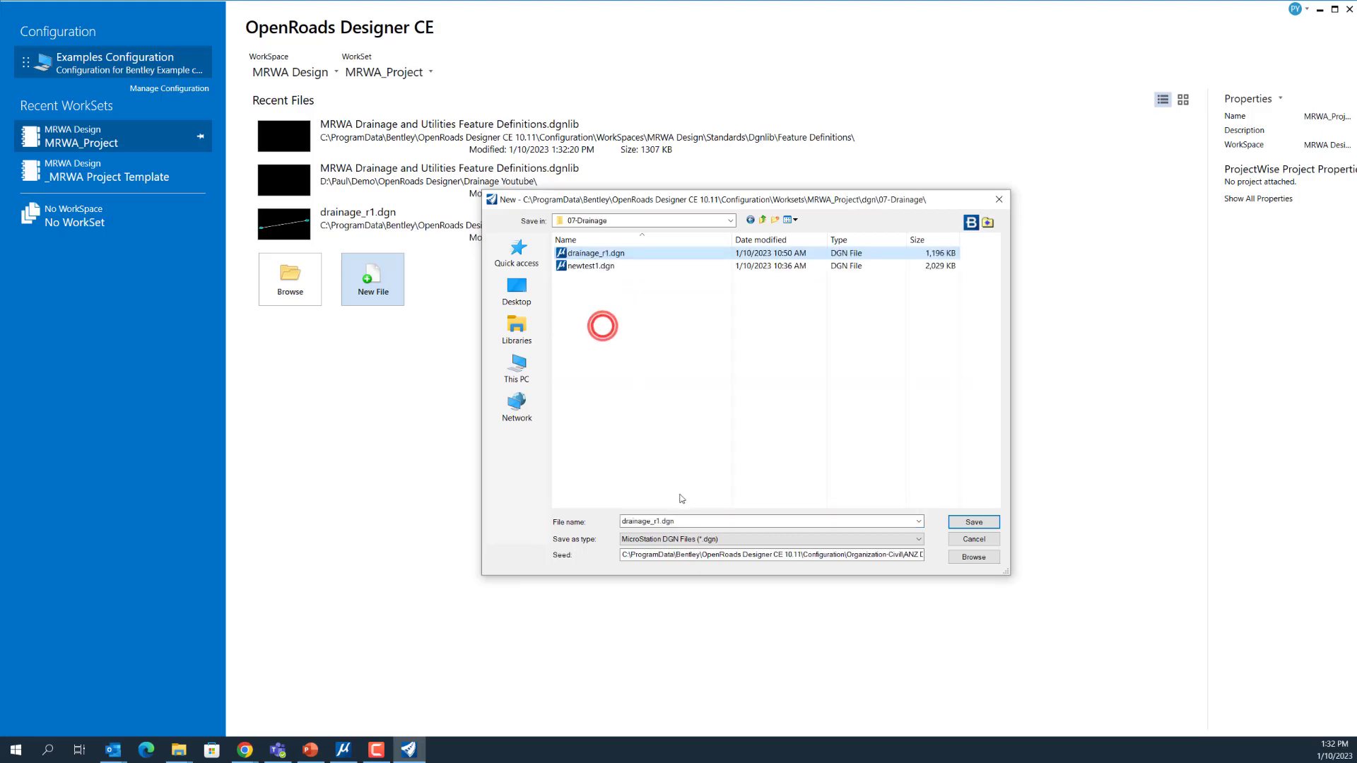
{"action": "double_click", "coordinate": [696, 521]}
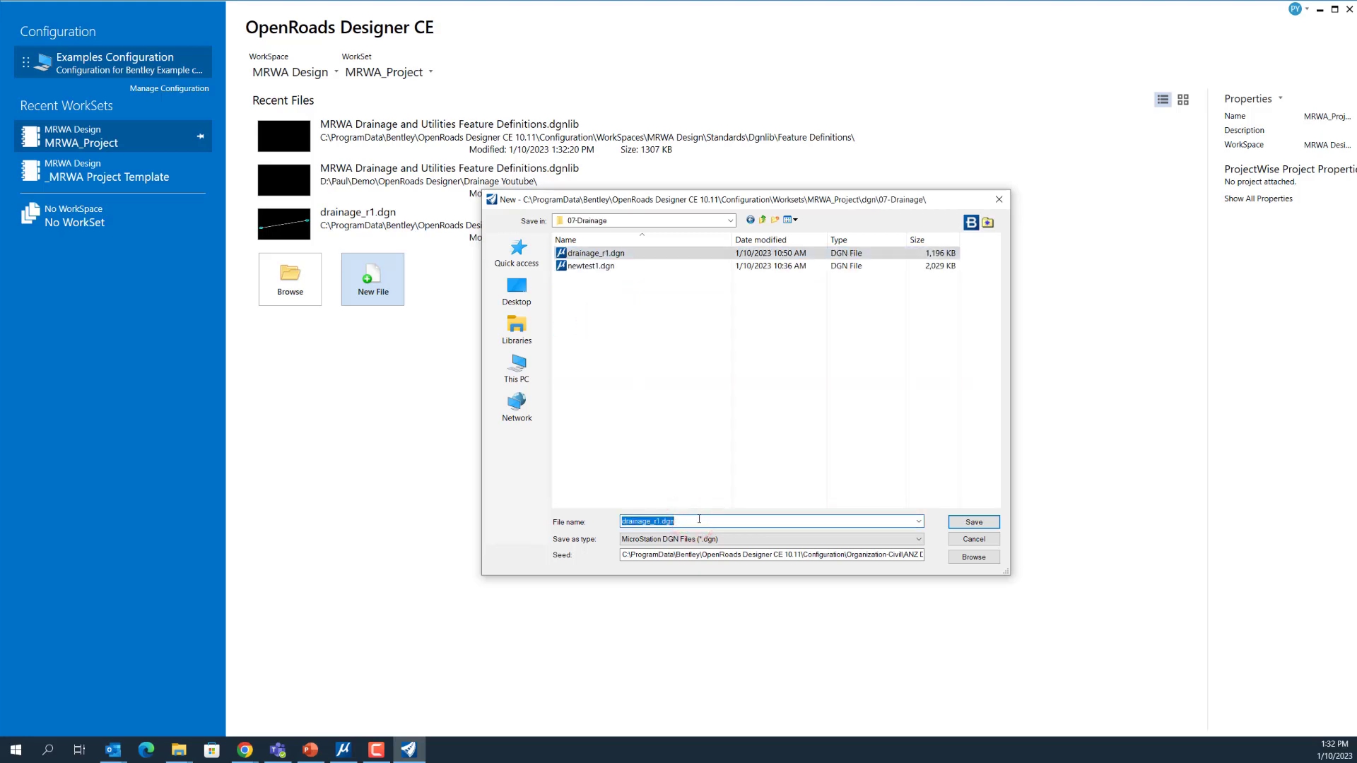
{"action": "type", "text": "drainage_"}
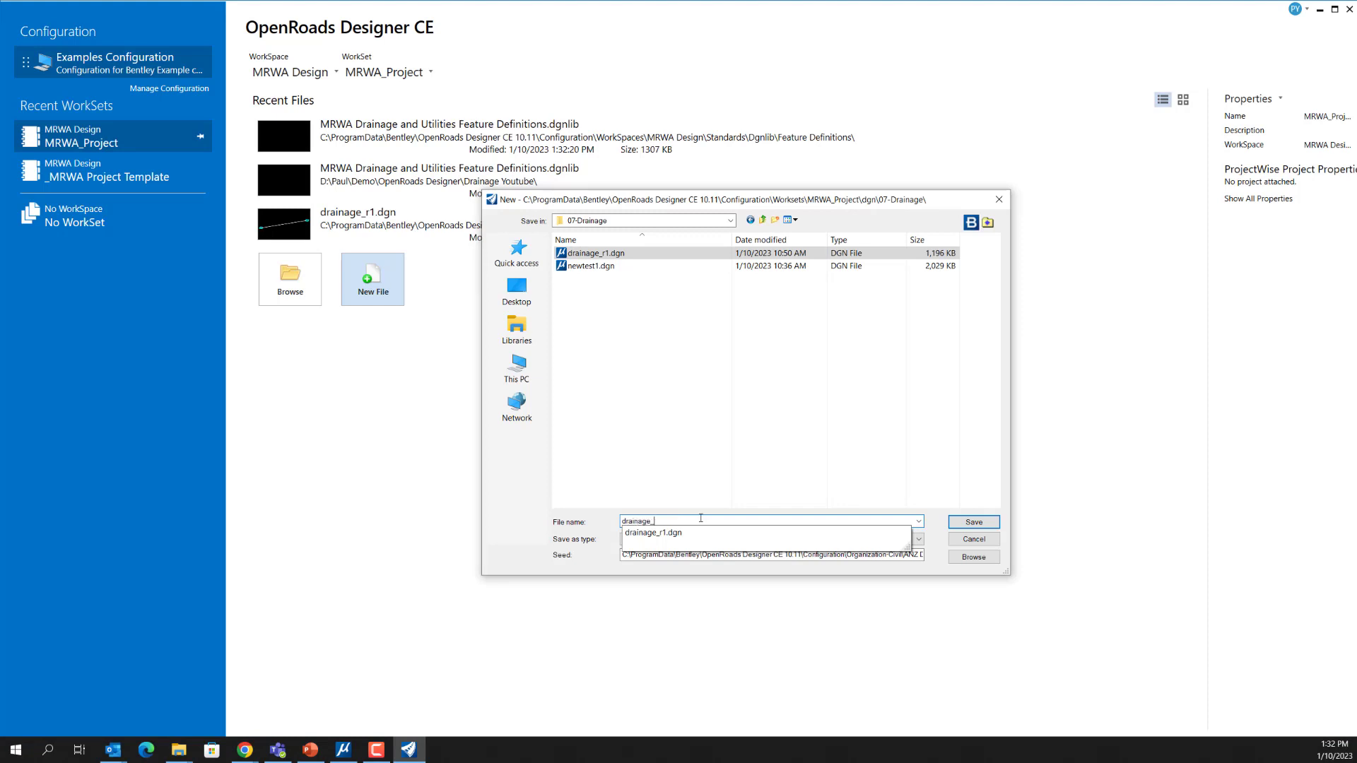
{"action": "type", "text": "pla"}
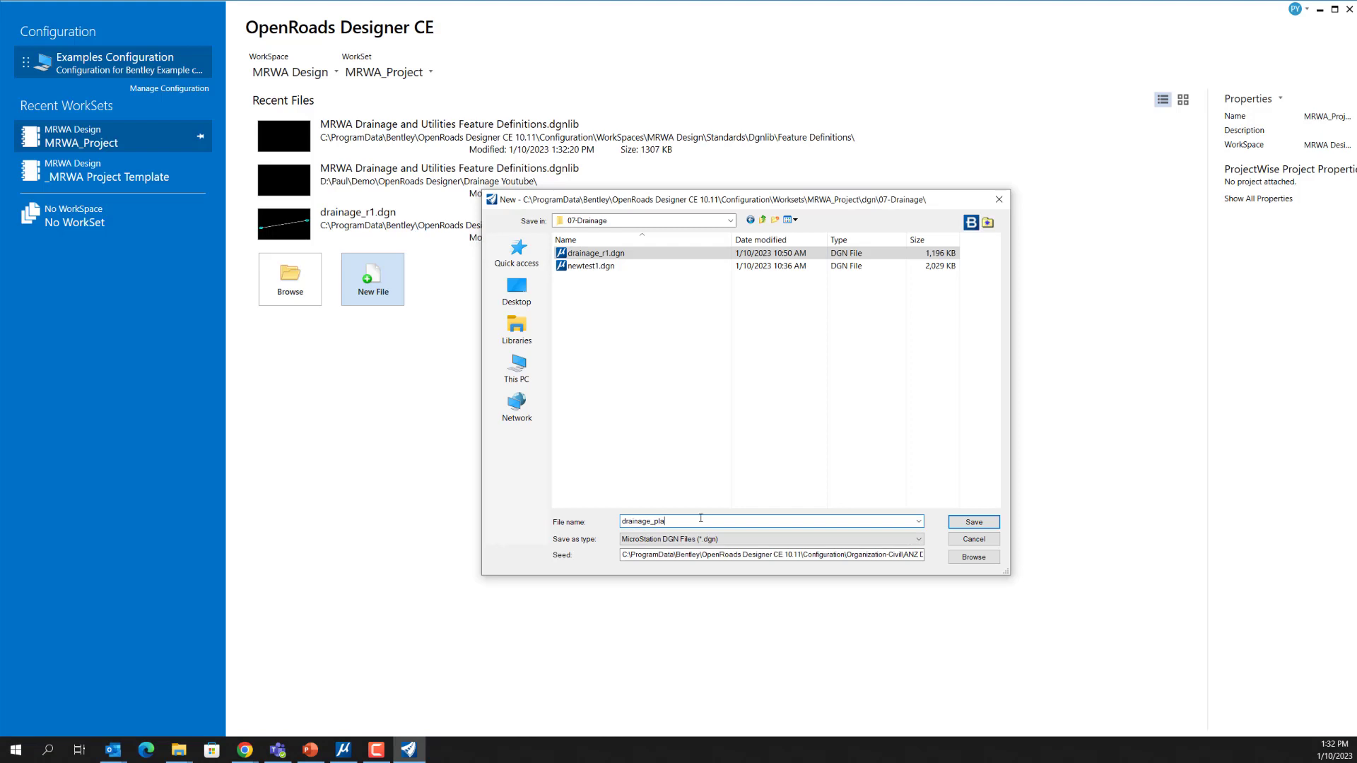
{"action": "type", "text": "cementr1"}
- Choose Seed2D_Design.dgn as the seed for the new file and create it
{"action": "left_click", "coordinate": [954, 557]}
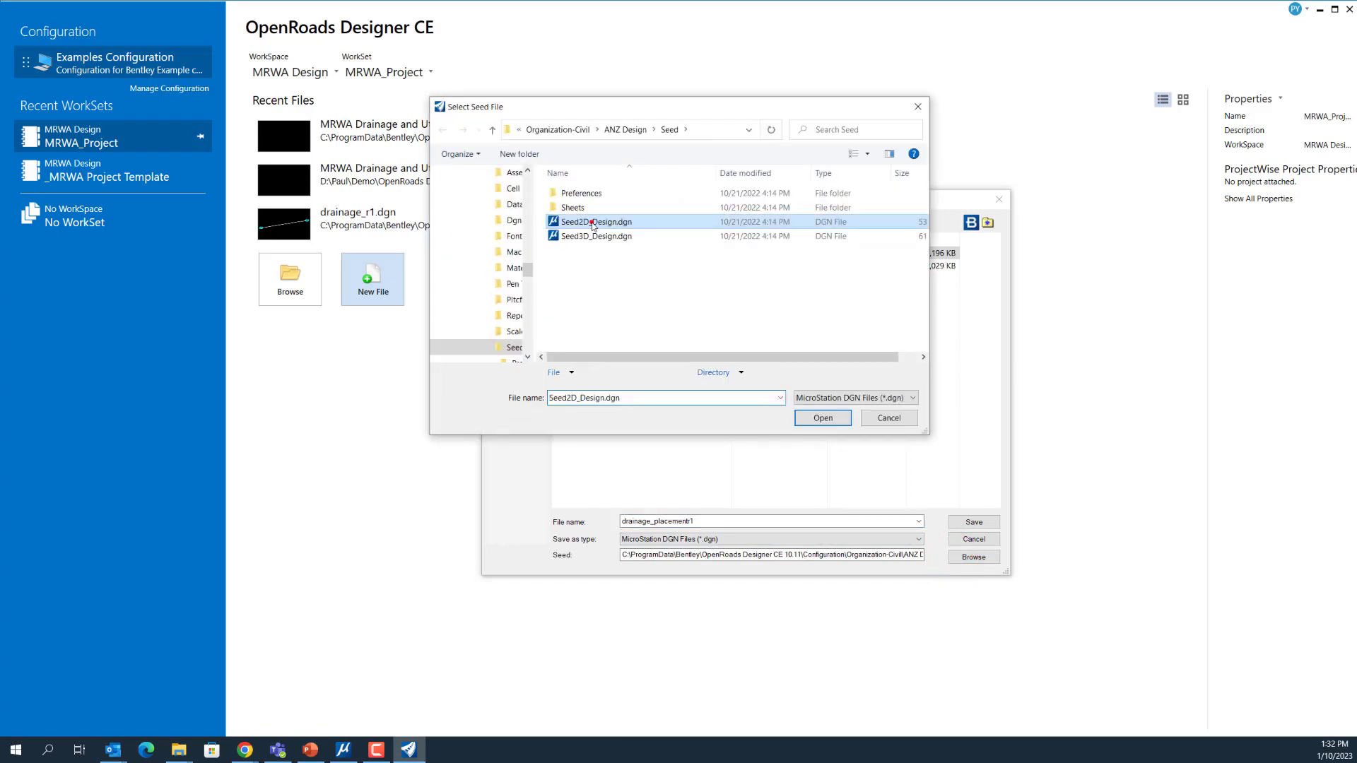
{"action": "double_click", "coordinate": [593, 224]}
{"action": "left_click", "coordinate": [974, 521]}
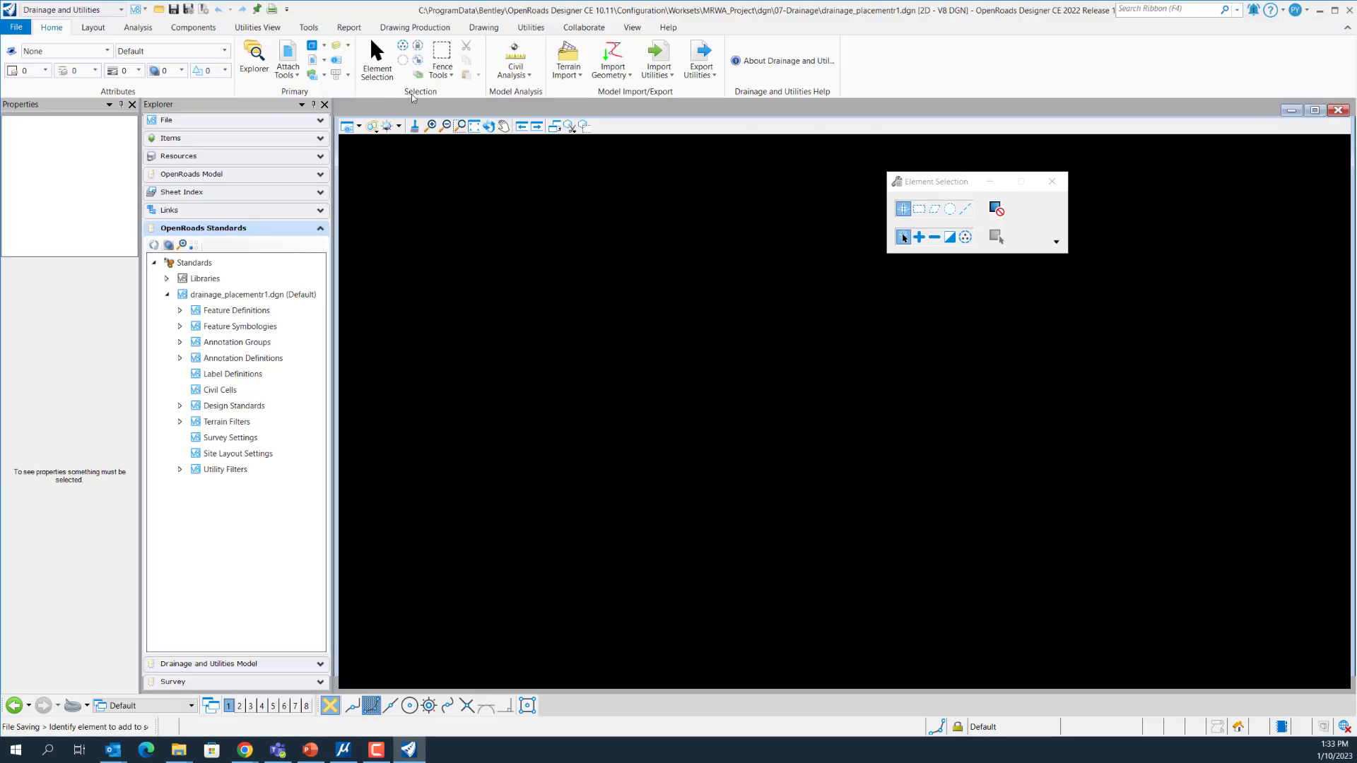
- Keep the Drainage and Utilities workflow and embed the Drainage and Utilities project files in the drawing by starting Place Node
{"action": "left_click", "coordinate": [121, 9]}
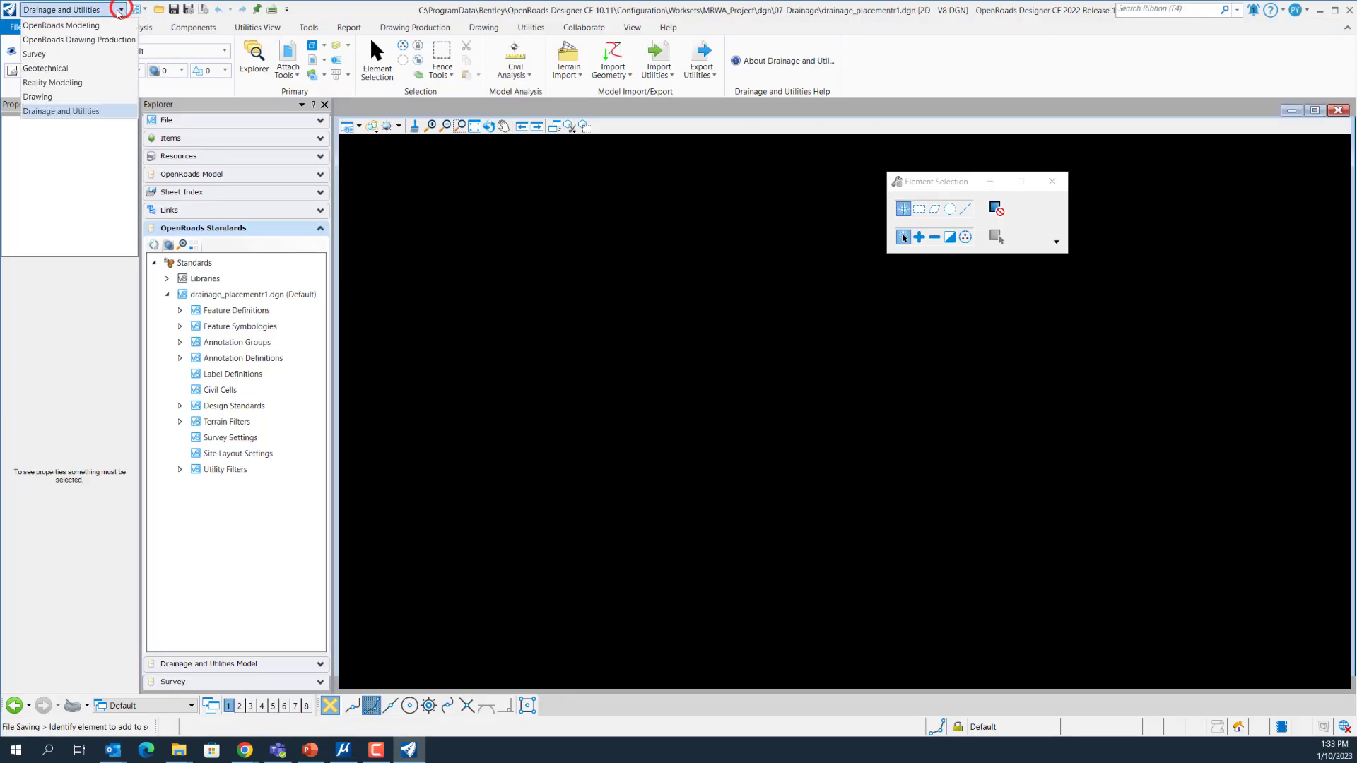
{"action": "left_click", "coordinate": [77, 113]}
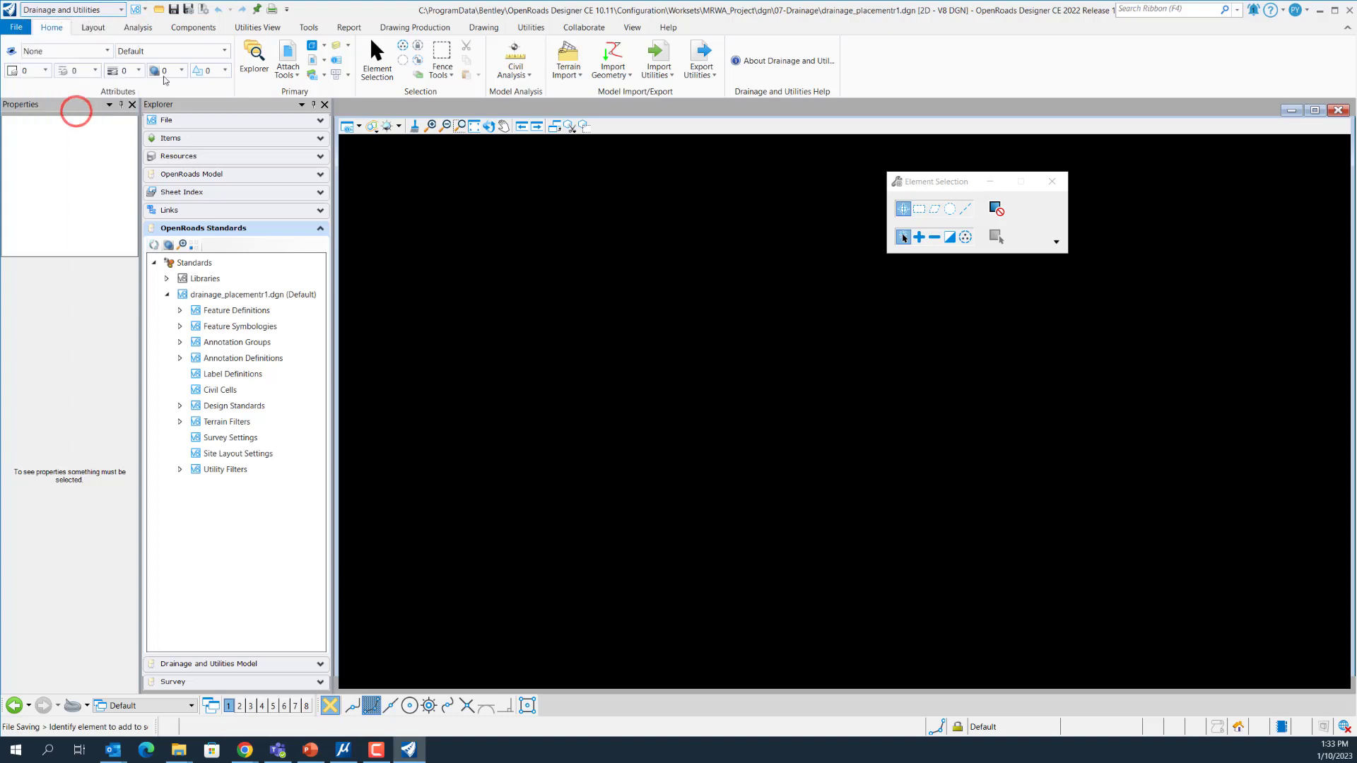
{"action": "left_click", "coordinate": [100, 29]}
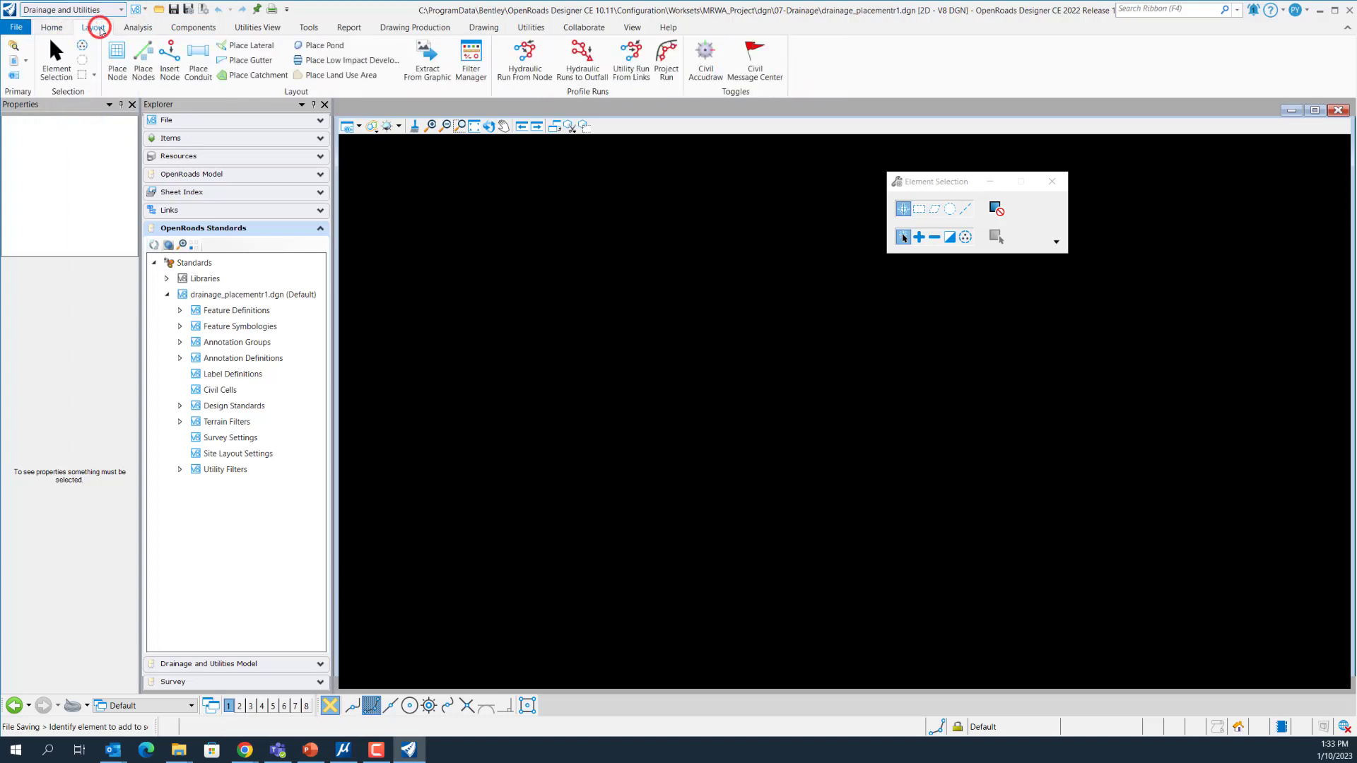
{"action": "left_click", "coordinate": [117, 60]}
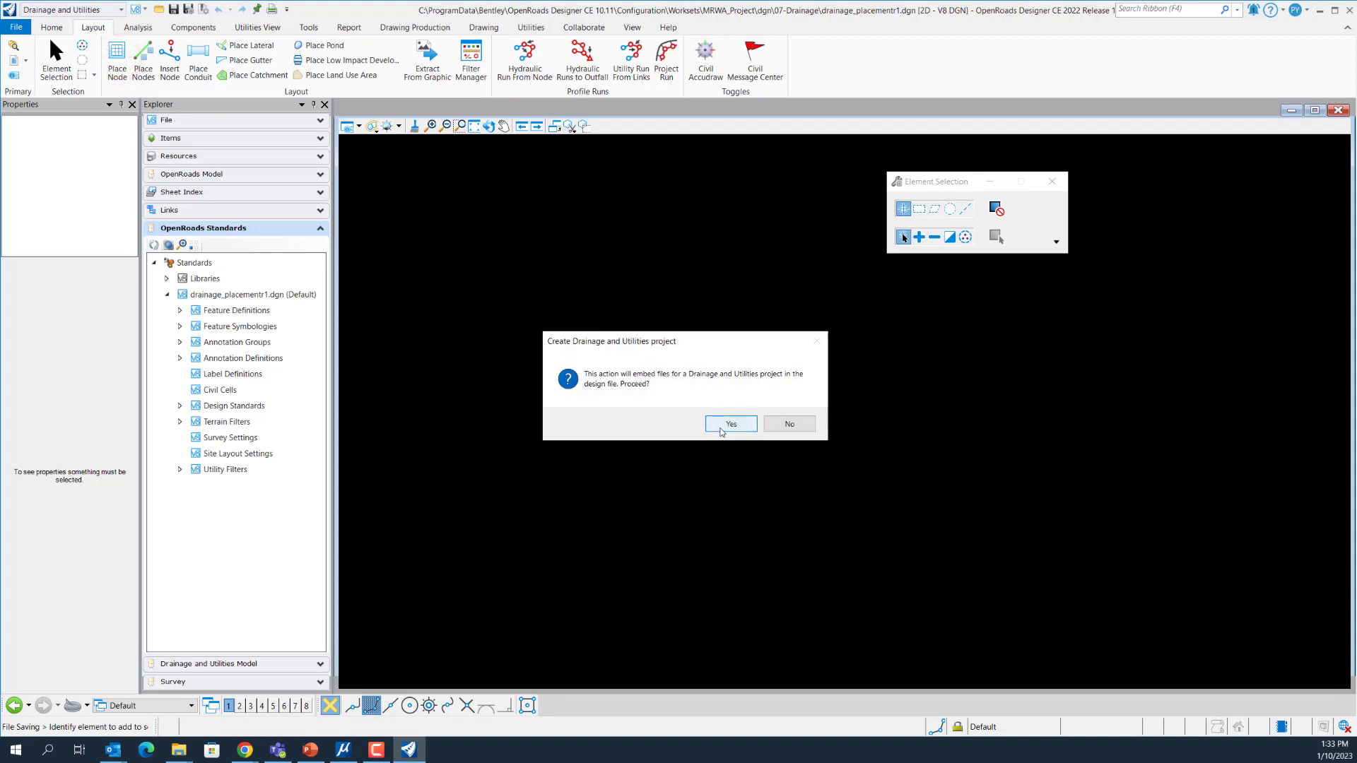
{"action": "left_click", "coordinate": [731, 426]}
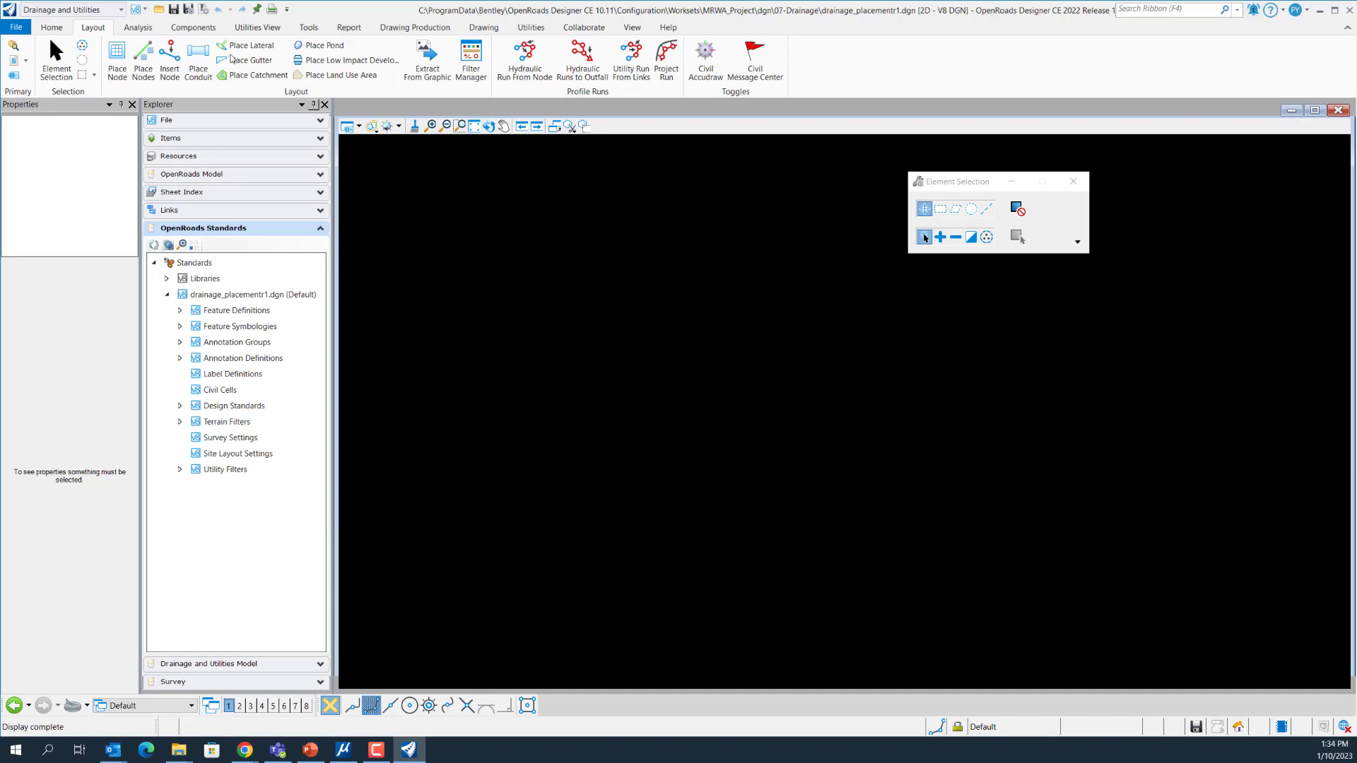
- Restart Place Node and set its feature definition to CustomNode1 from the CustomNode category under Drainage Nodes
{"action": "left_click", "coordinate": [113, 58]}
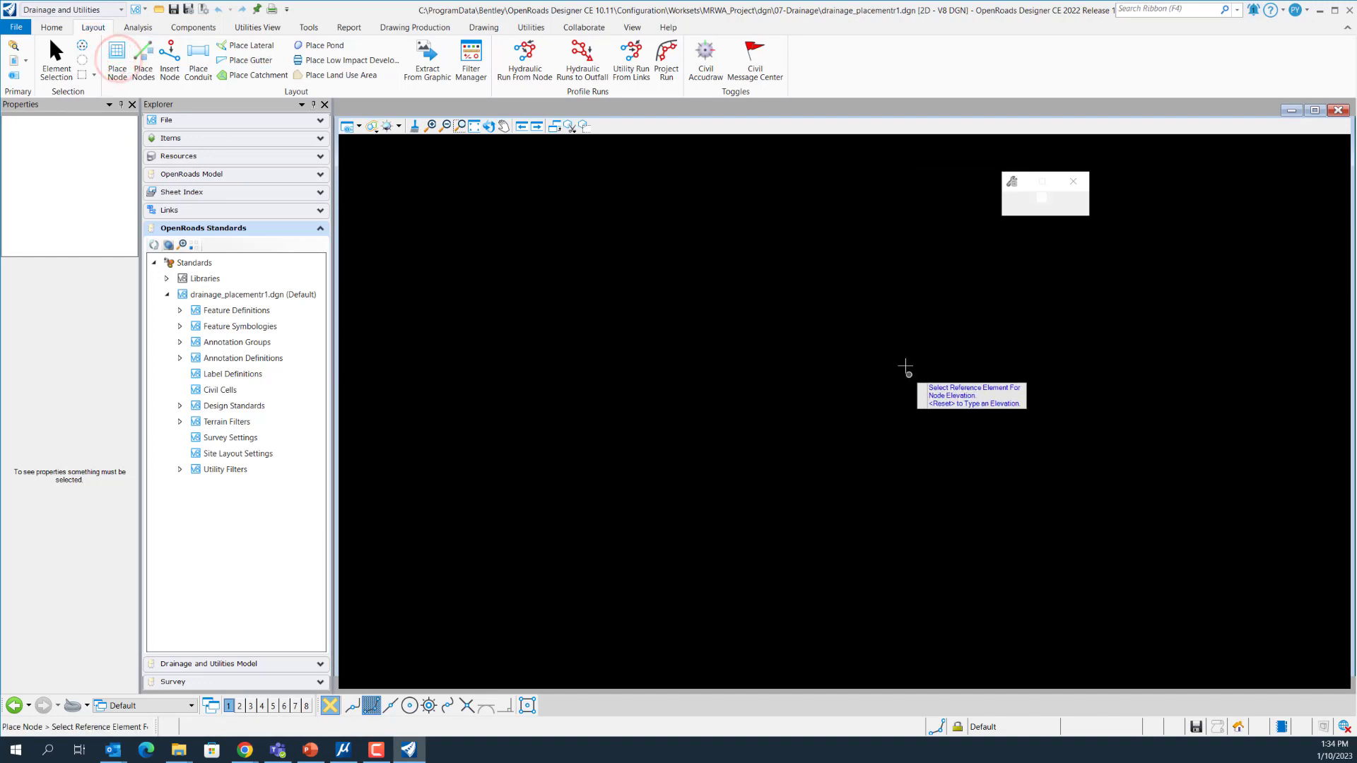
{"action": "left_click_drag", "start_coordinate": [972, 182], "coordinate": [802, 182]}
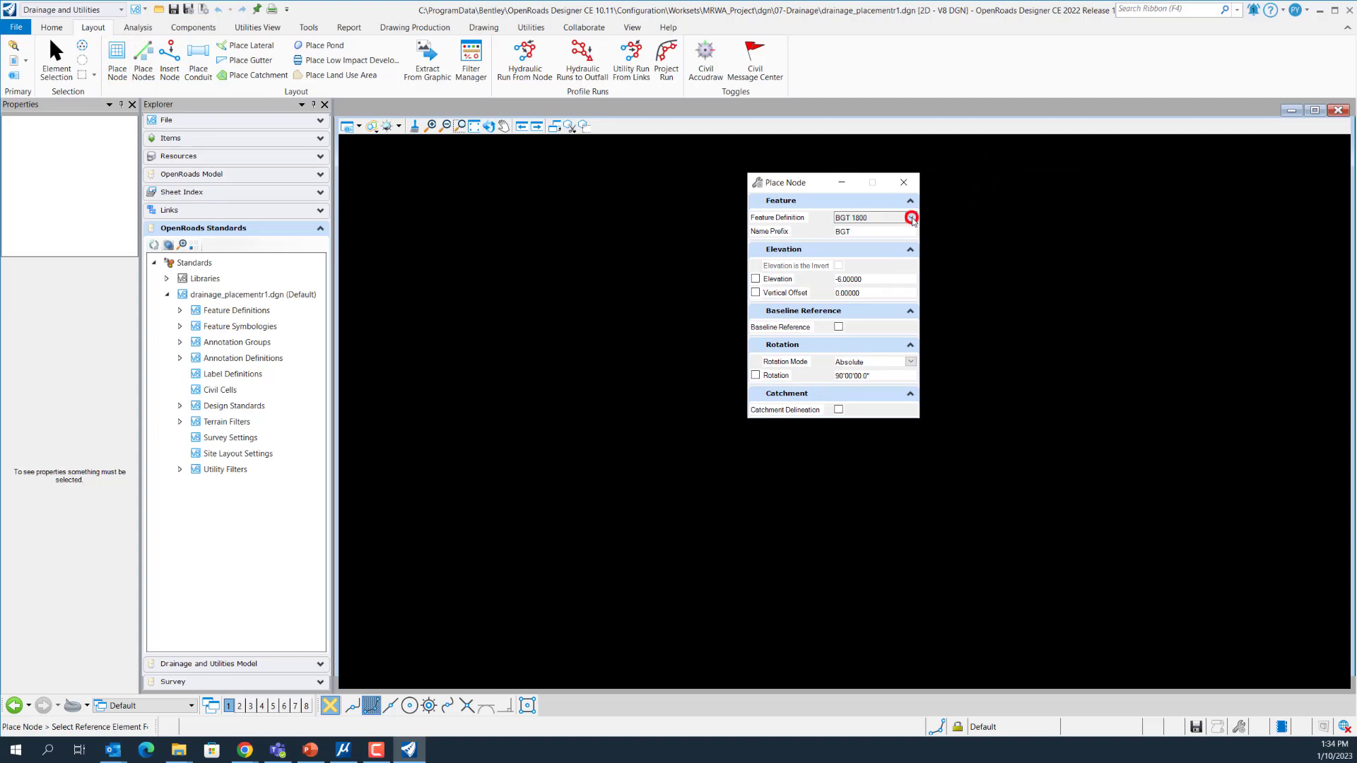
{"action": "left_click", "coordinate": [911, 218]}
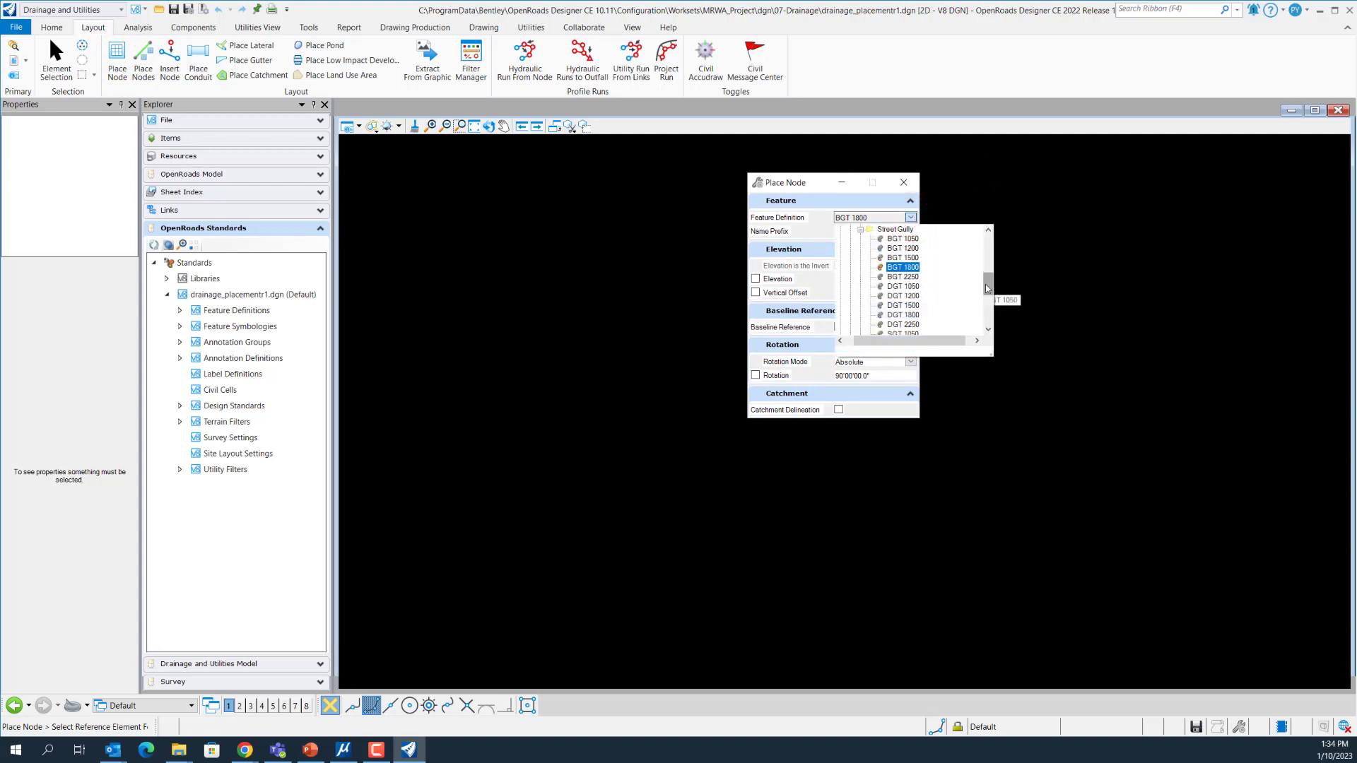
{"action": "left_click_drag", "start_coordinate": [987, 289], "coordinate": [989, 256]}
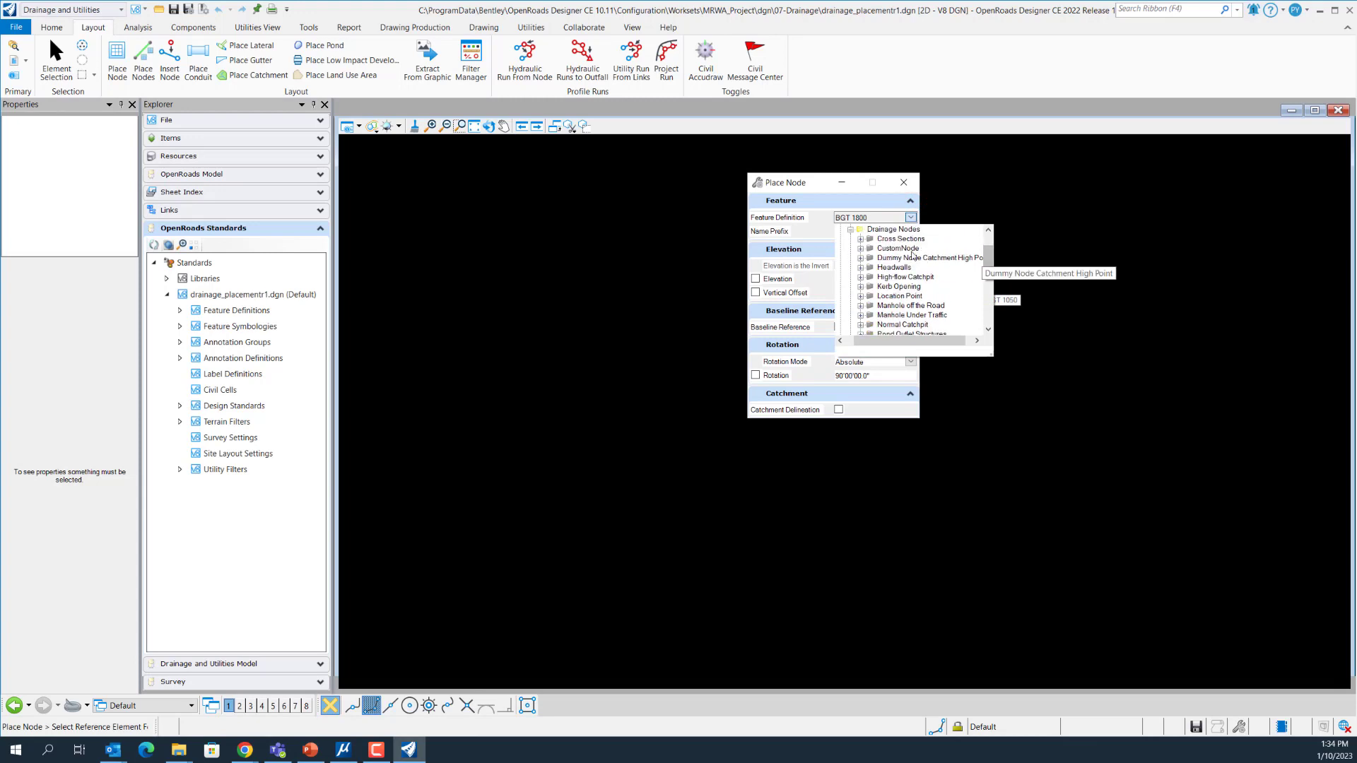
{"action": "left_click", "coordinate": [861, 249]}
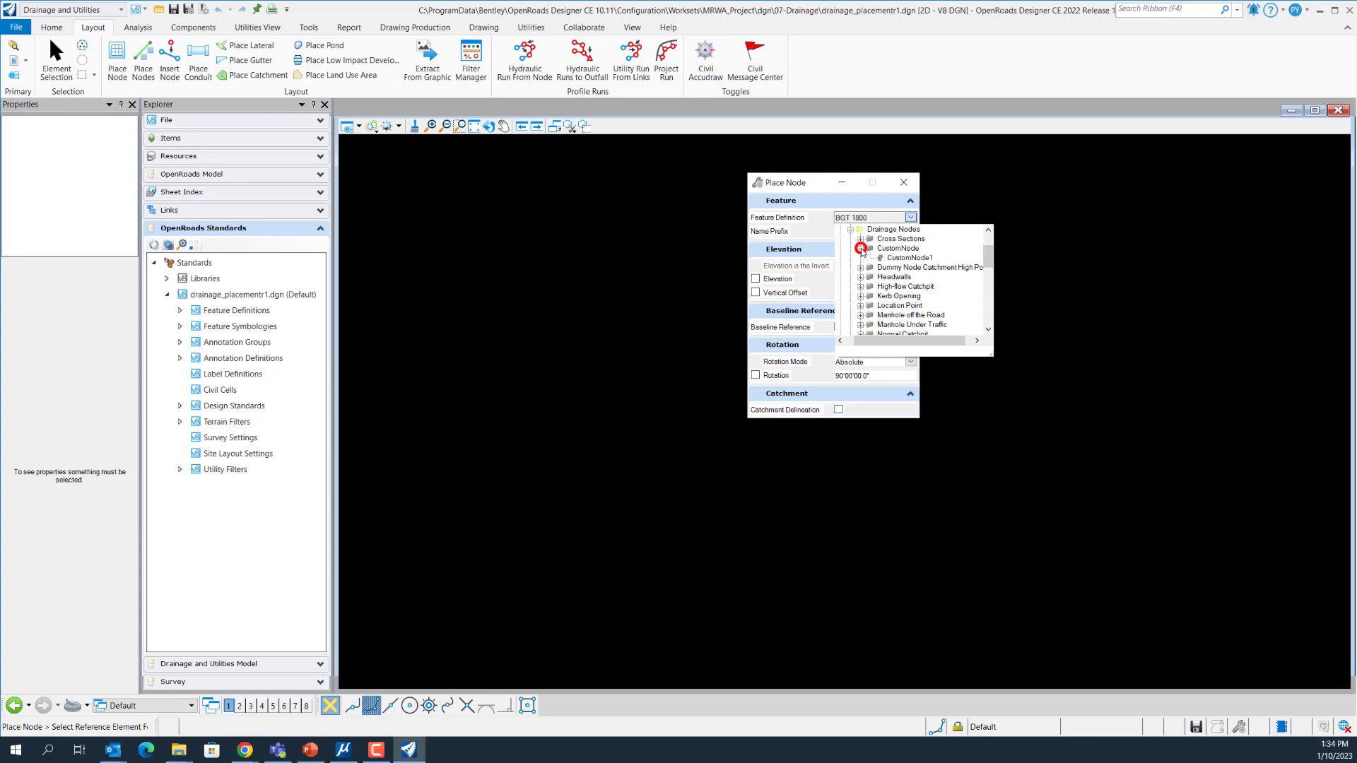
{"action": "left_click", "coordinate": [919, 259]}
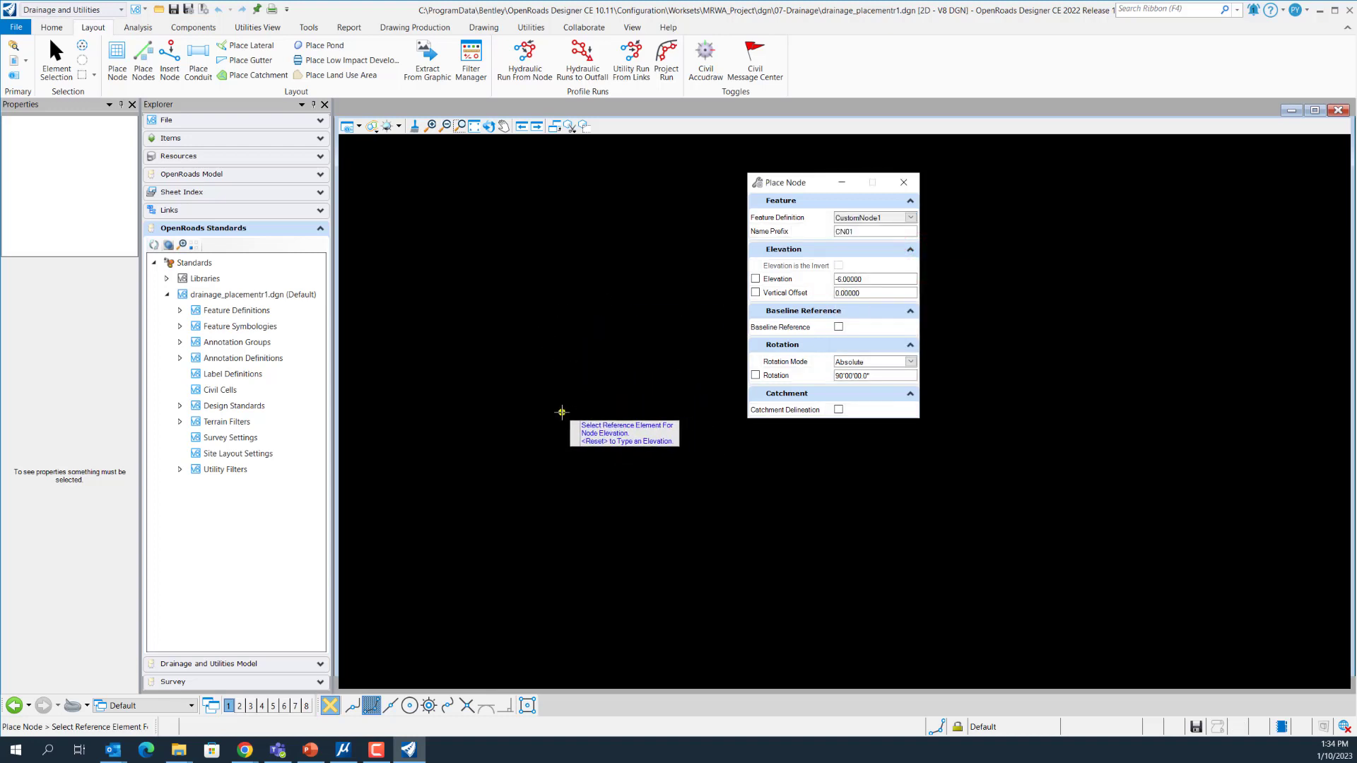
- Place the first CustomNode1 node in the empty drawing with Absolute rotation of about 110°
{"action": "left_click", "coordinate": [560, 415]}
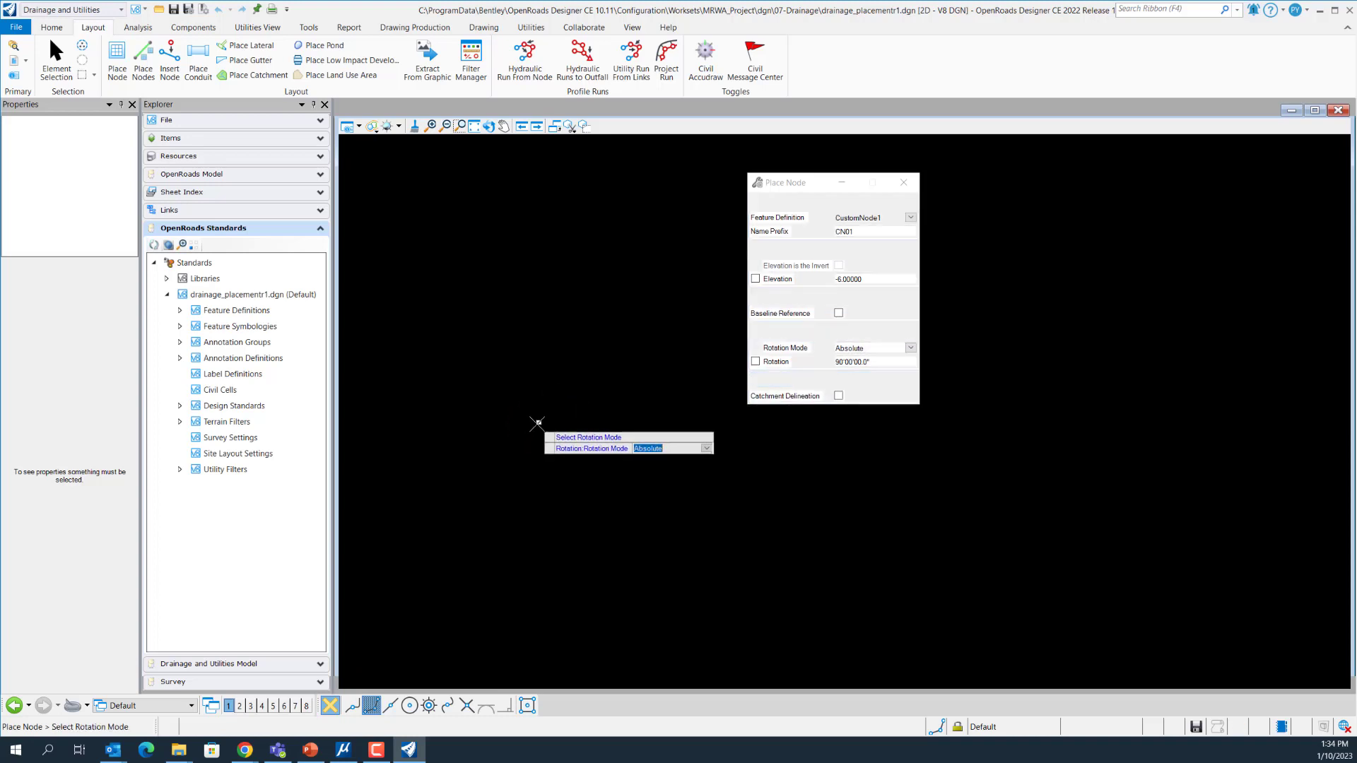
{"action": "left_click", "coordinate": [626, 424]}
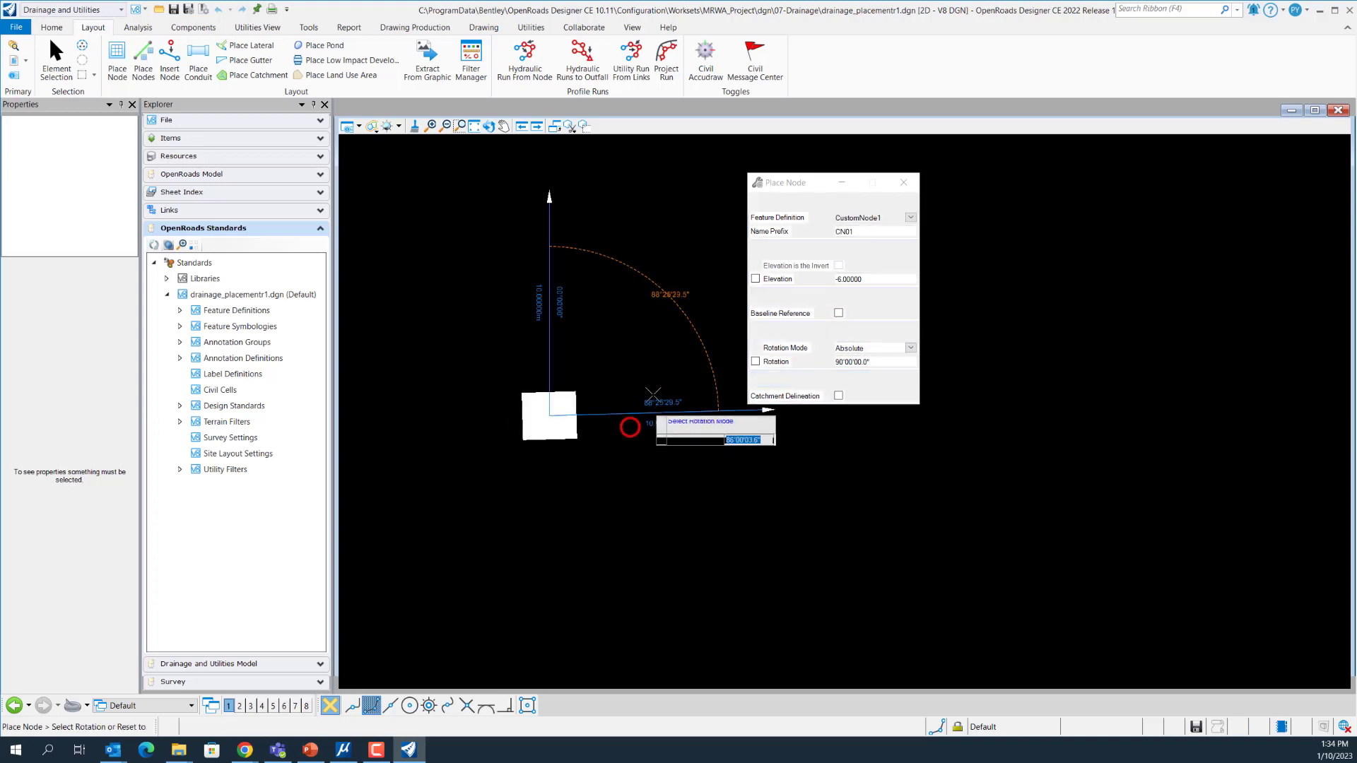
{"action": "left_click", "coordinate": [652, 454]}
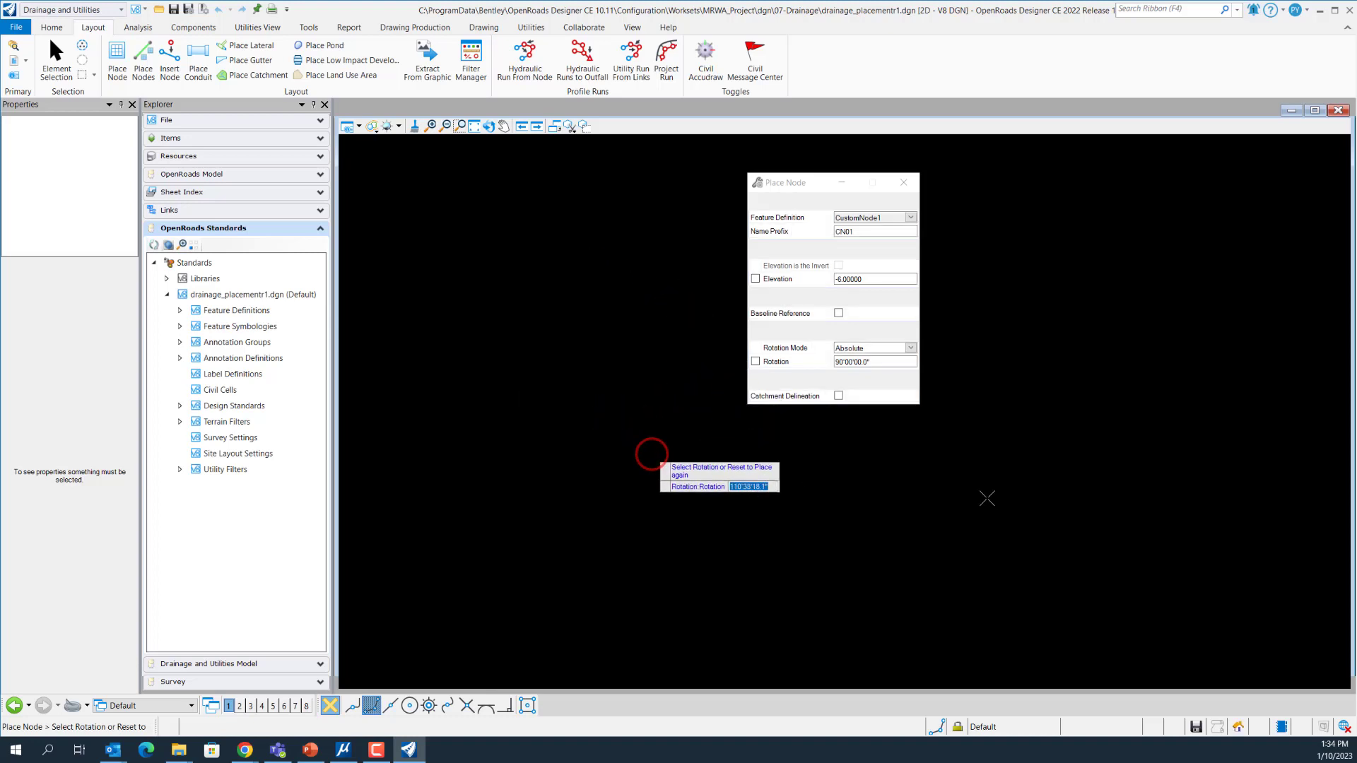
- Place a second CustomNode1 node about 23.5 m from the first, toward its lower right, and end that placement
{"action": "left_click", "coordinate": [990, 493]}
{"action": "left_click", "coordinate": [1054, 425]}
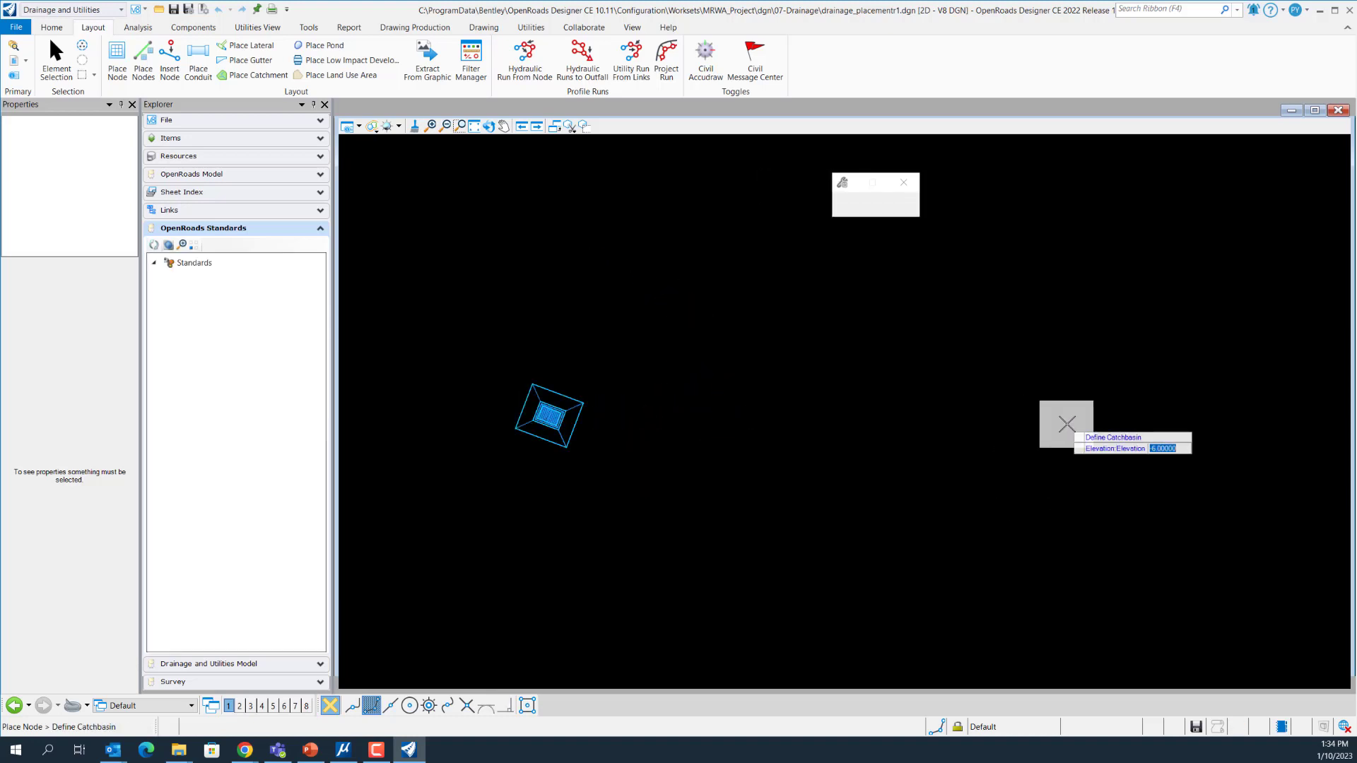
{"action": "left_click", "coordinate": [1165, 582]}
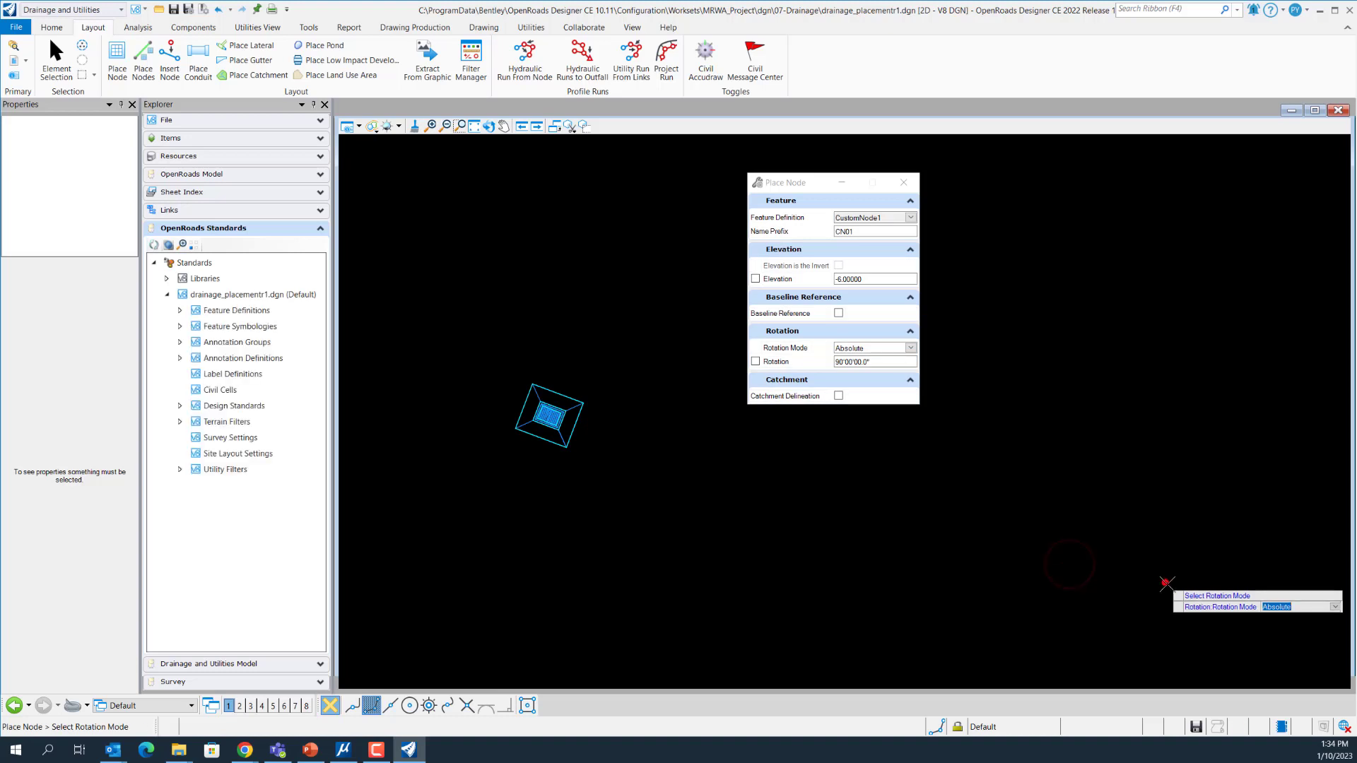
{"action": "left_click", "coordinate": [1182, 606]}
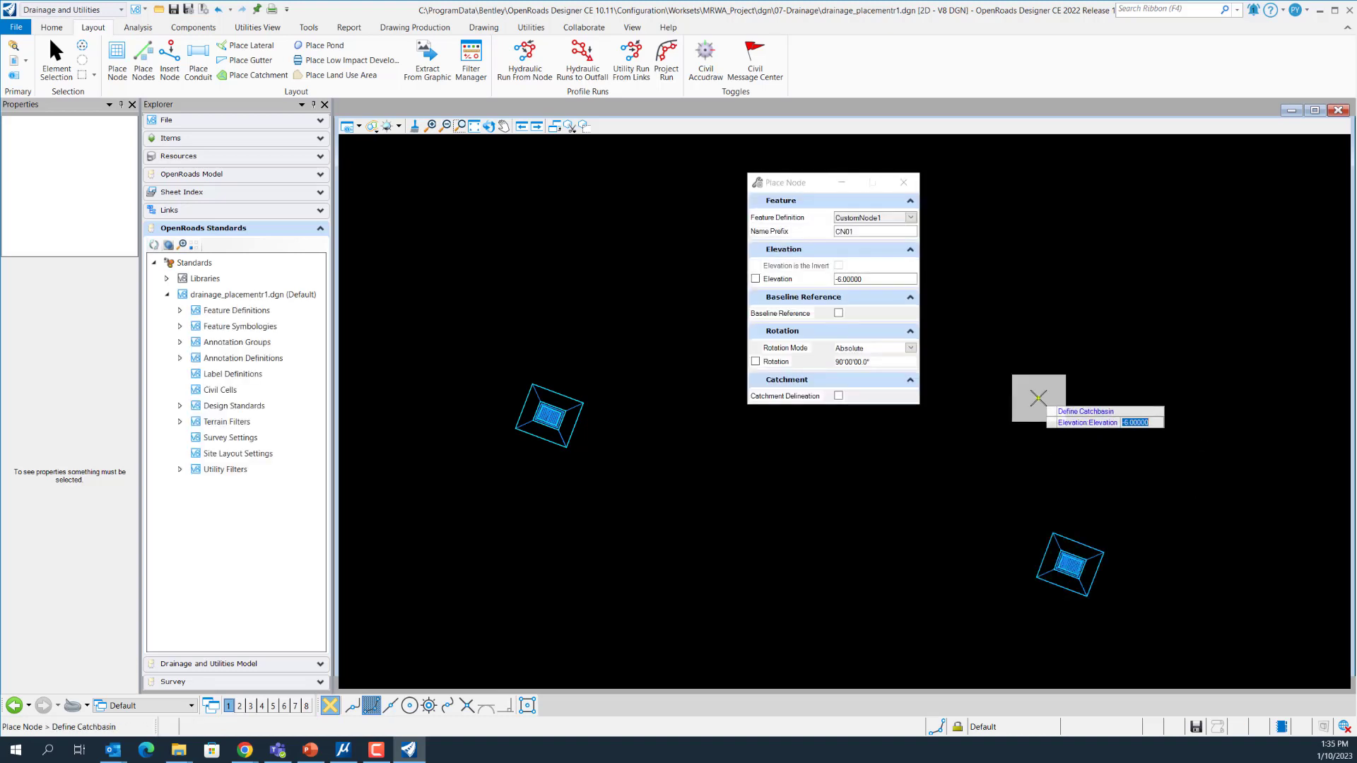
{"action": "left_click", "coordinate": [1037, 400]}
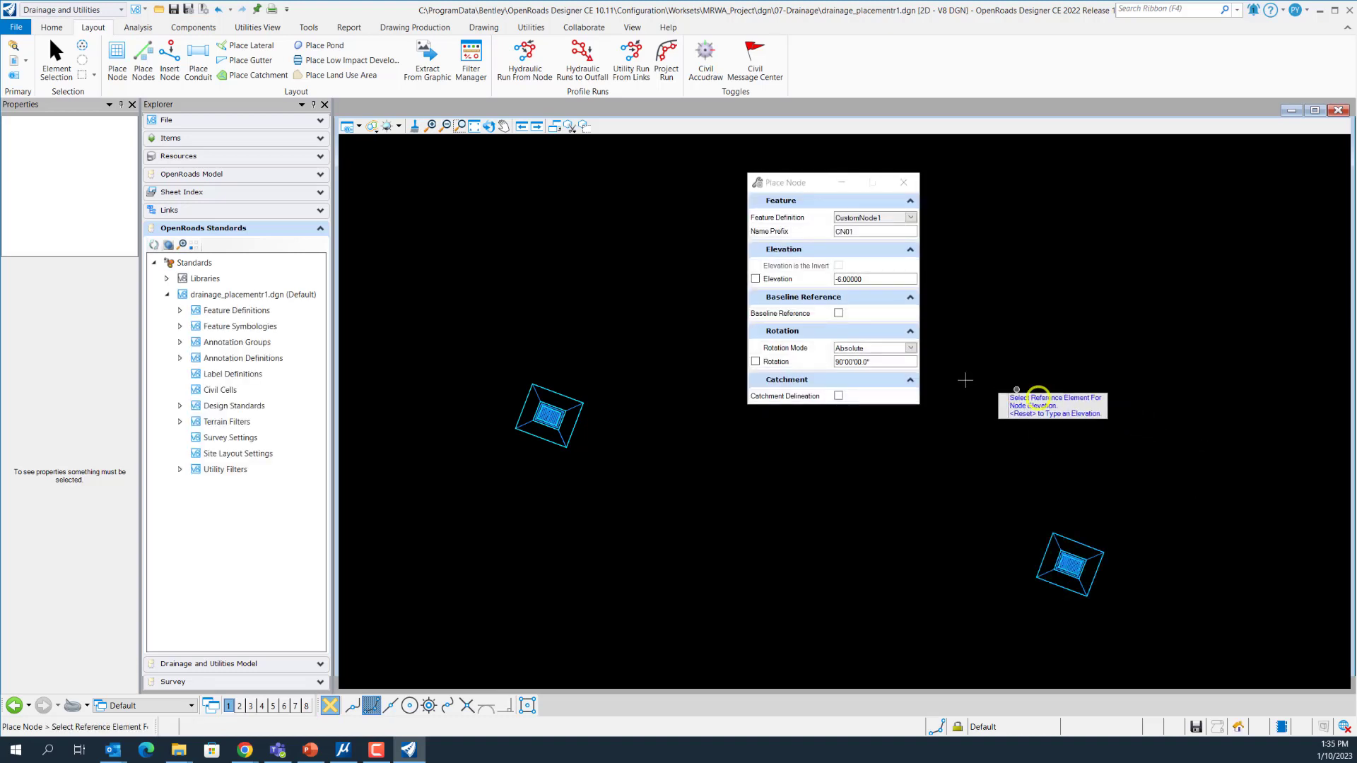
- Start Place Conduit with the FJ Class 10 RCP feature definition and the 450mm conduit size
{"action": "left_click", "coordinate": [211, 62]}
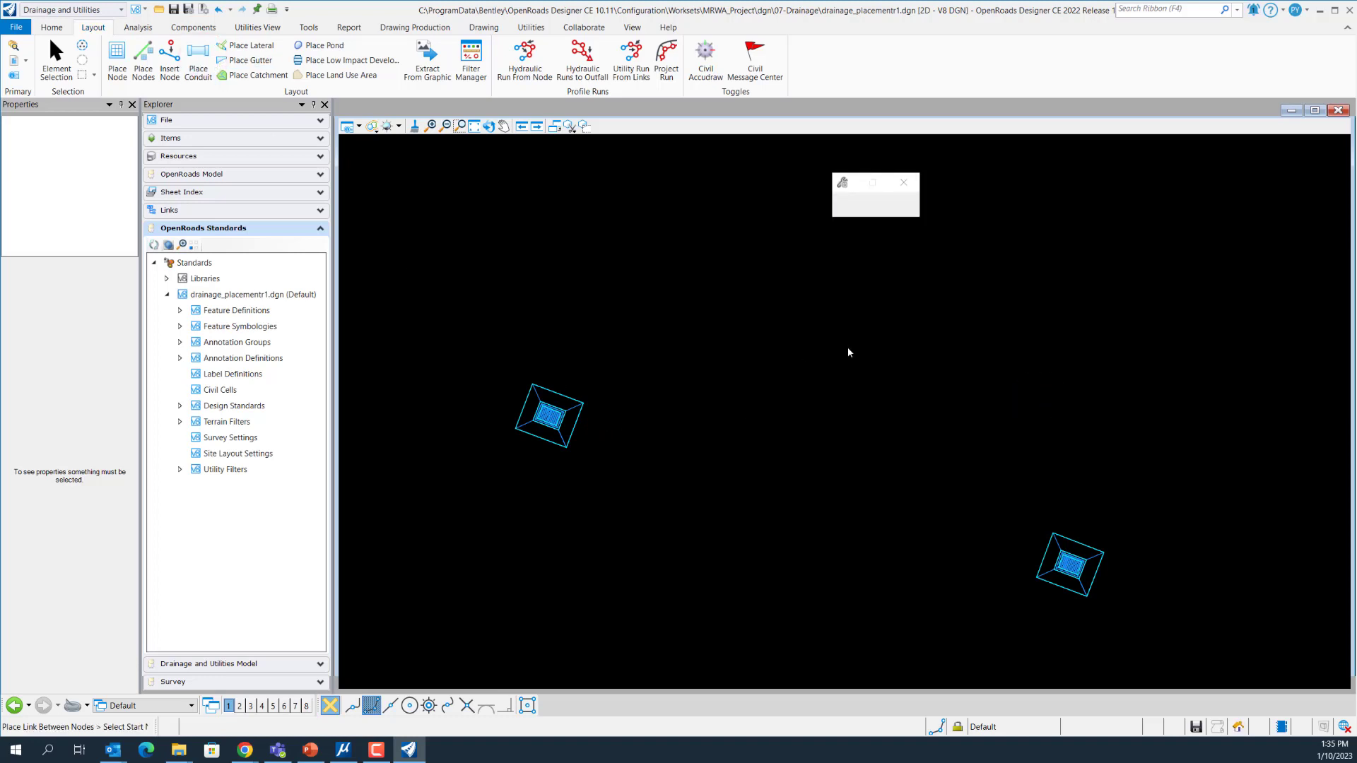
{"action": "left_click", "coordinate": [911, 344]}
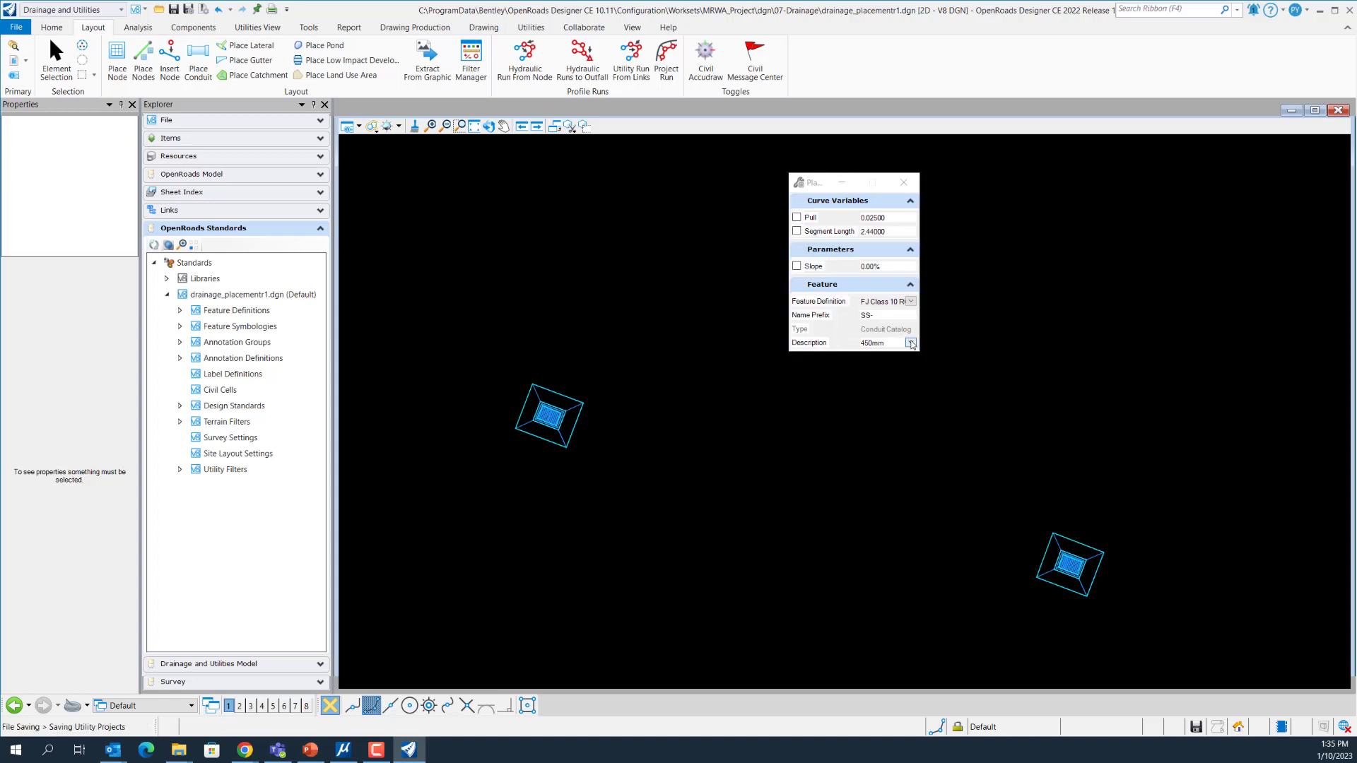
{"action": "left_click", "coordinate": [911, 302]}
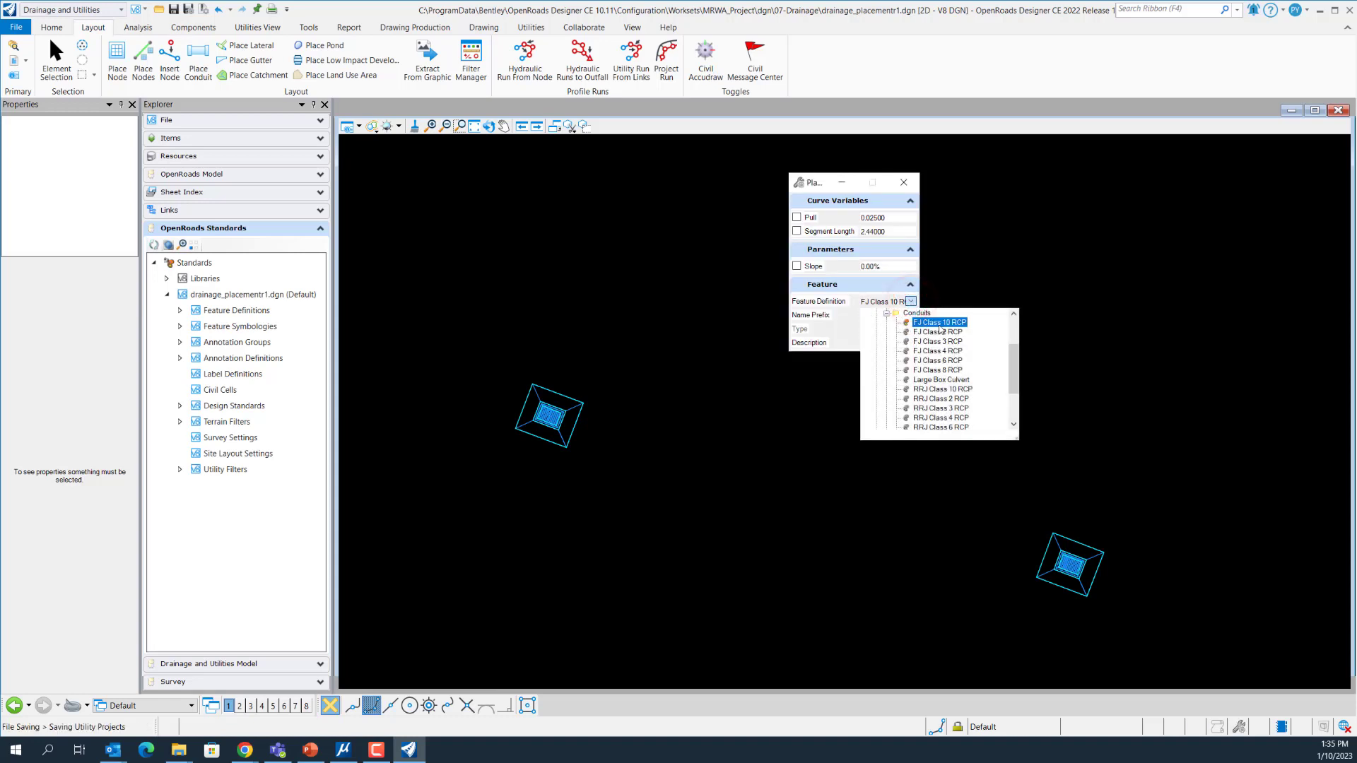
{"action": "left_click", "coordinate": [937, 323]}
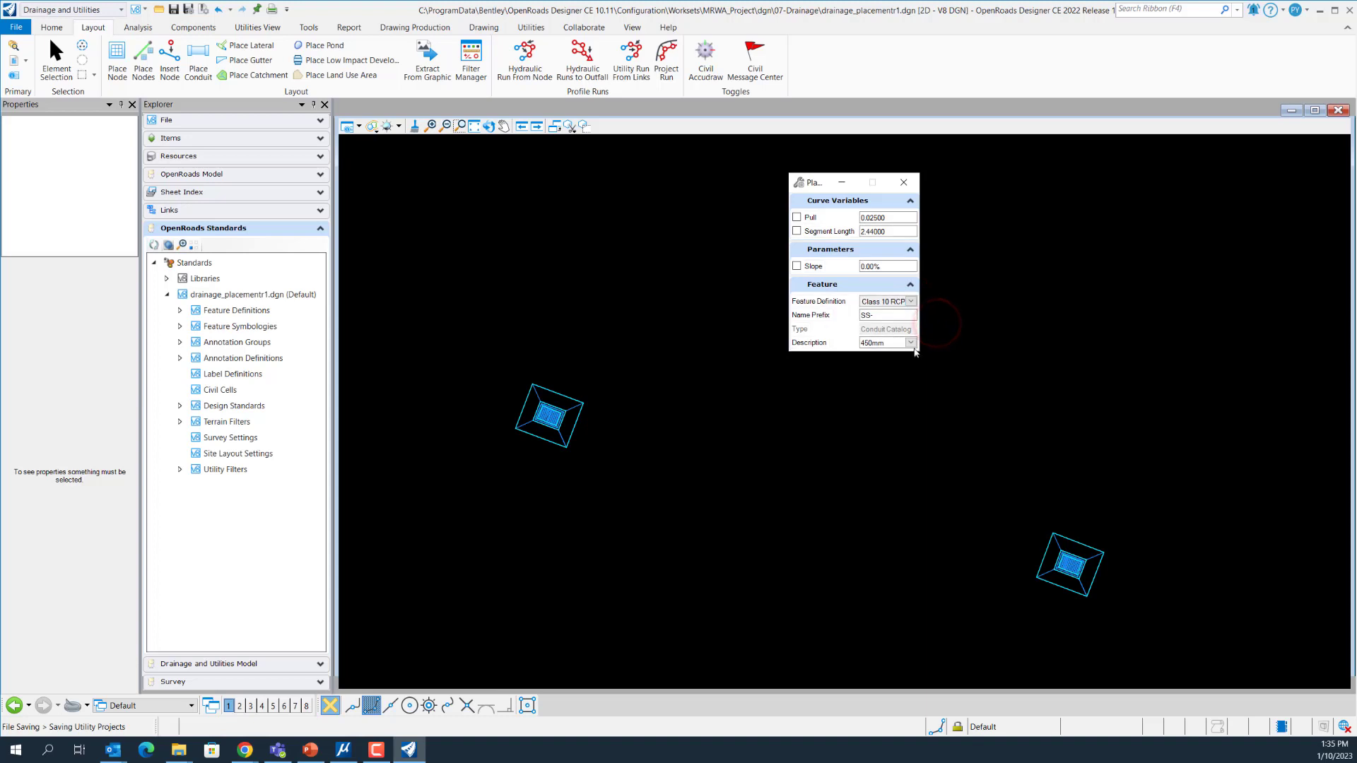
{"action": "left_click", "coordinate": [911, 343]}
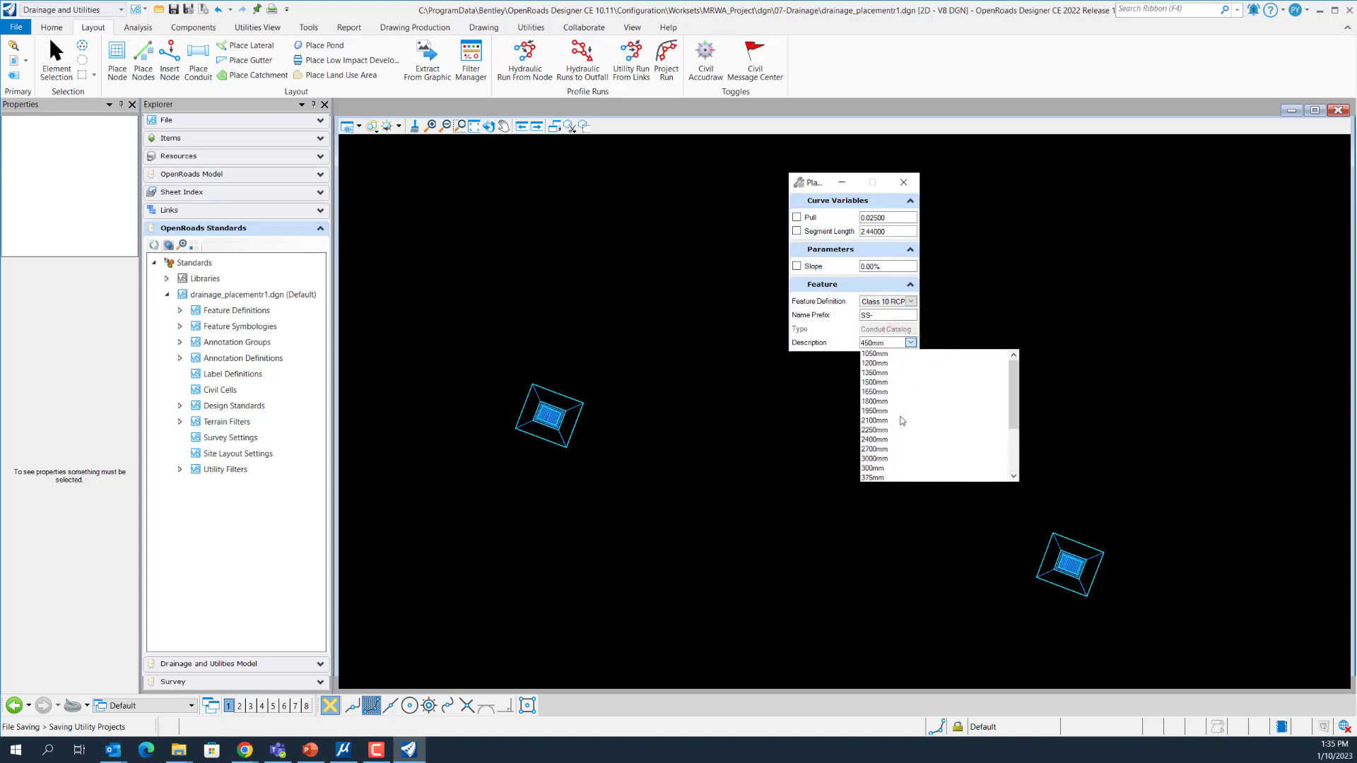
{"action": "scroll", "coordinate": [901, 424], "scroll_direction": "down", "scroll_amount": 2}
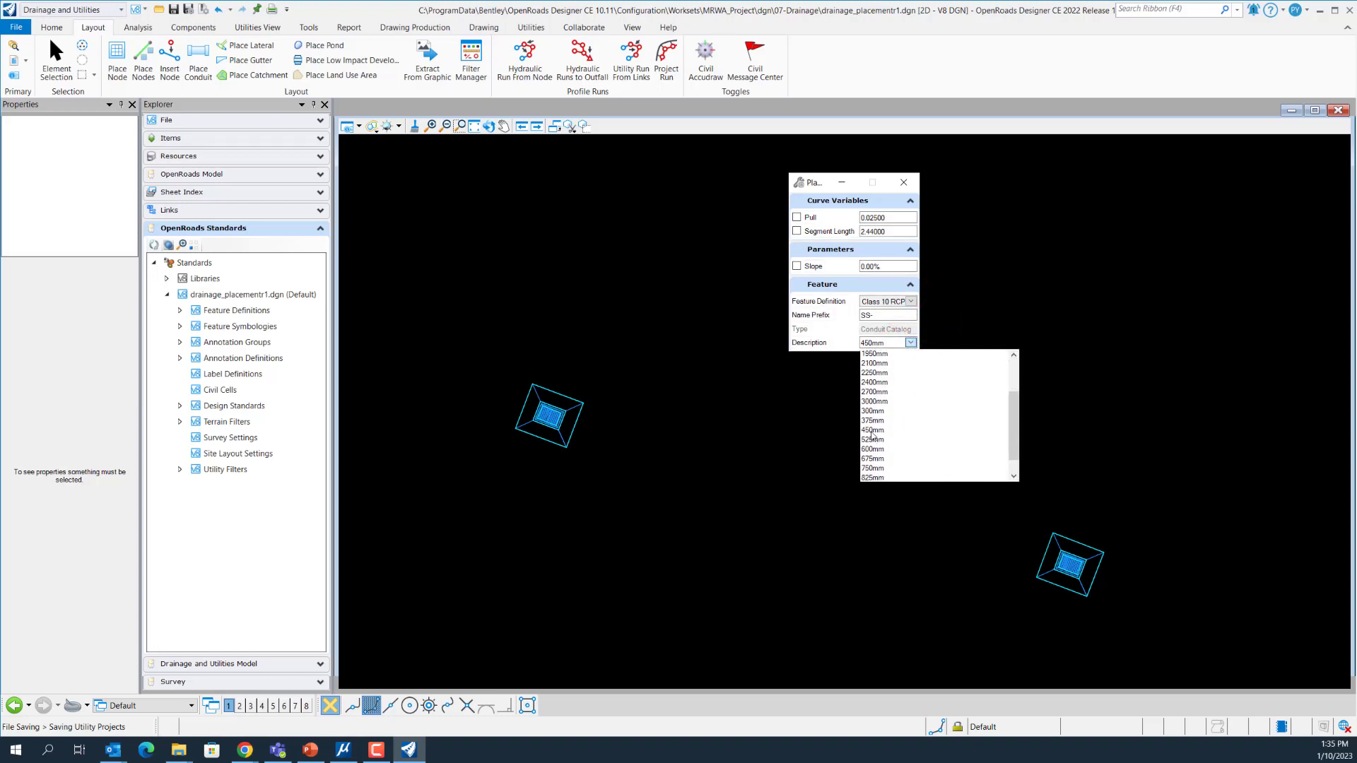
{"action": "left_click", "coordinate": [873, 430]}
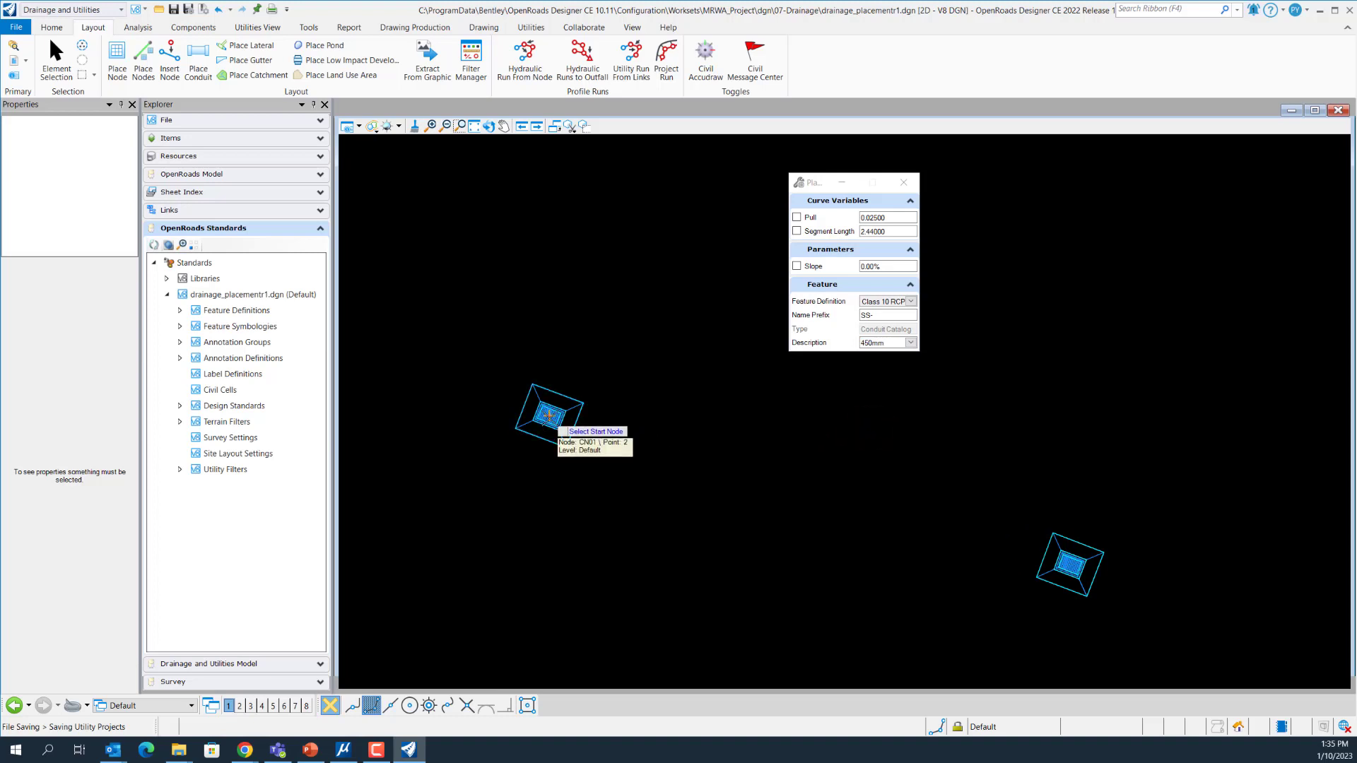
- Connect the upper CustomNode1 node to the lower one with the conduit and end the run there
{"action": "left_click", "coordinate": [549, 416]}
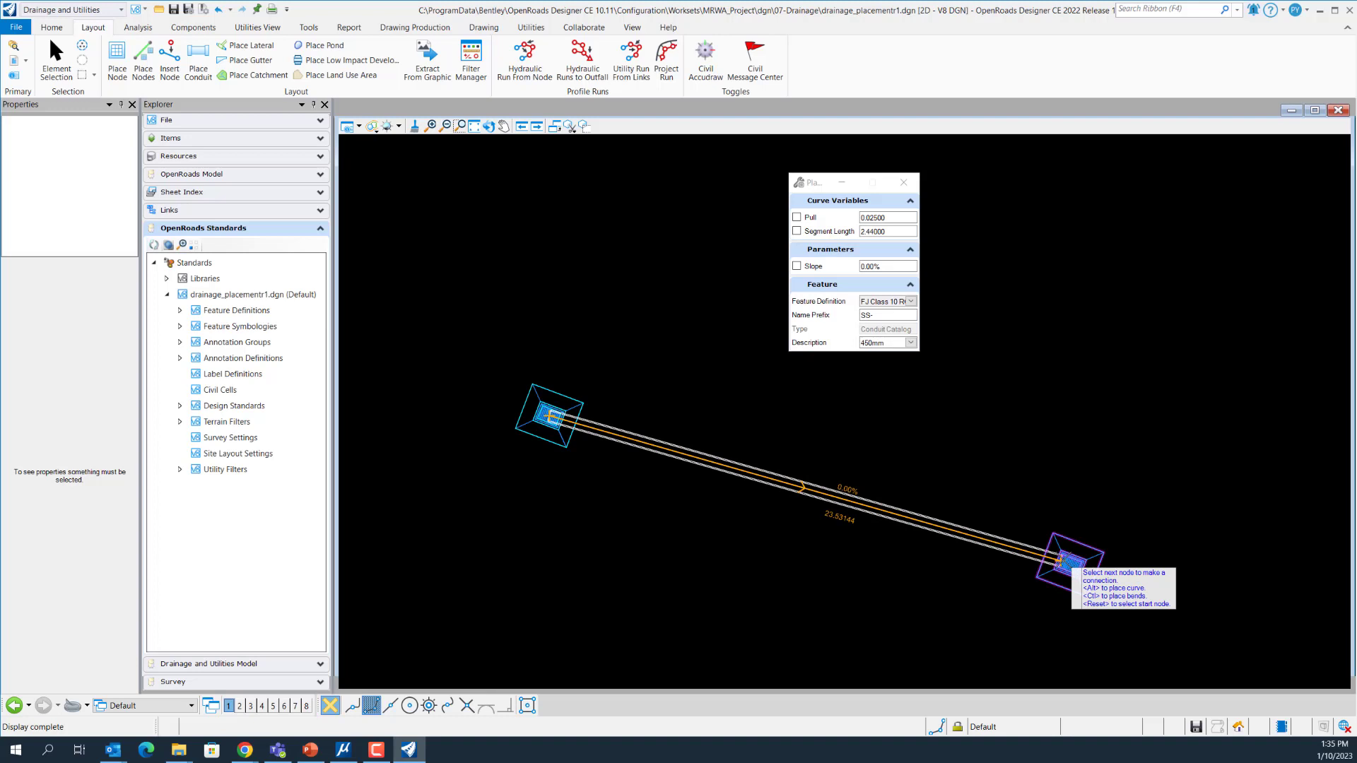
{"action": "left_click", "coordinate": [1060, 561]}
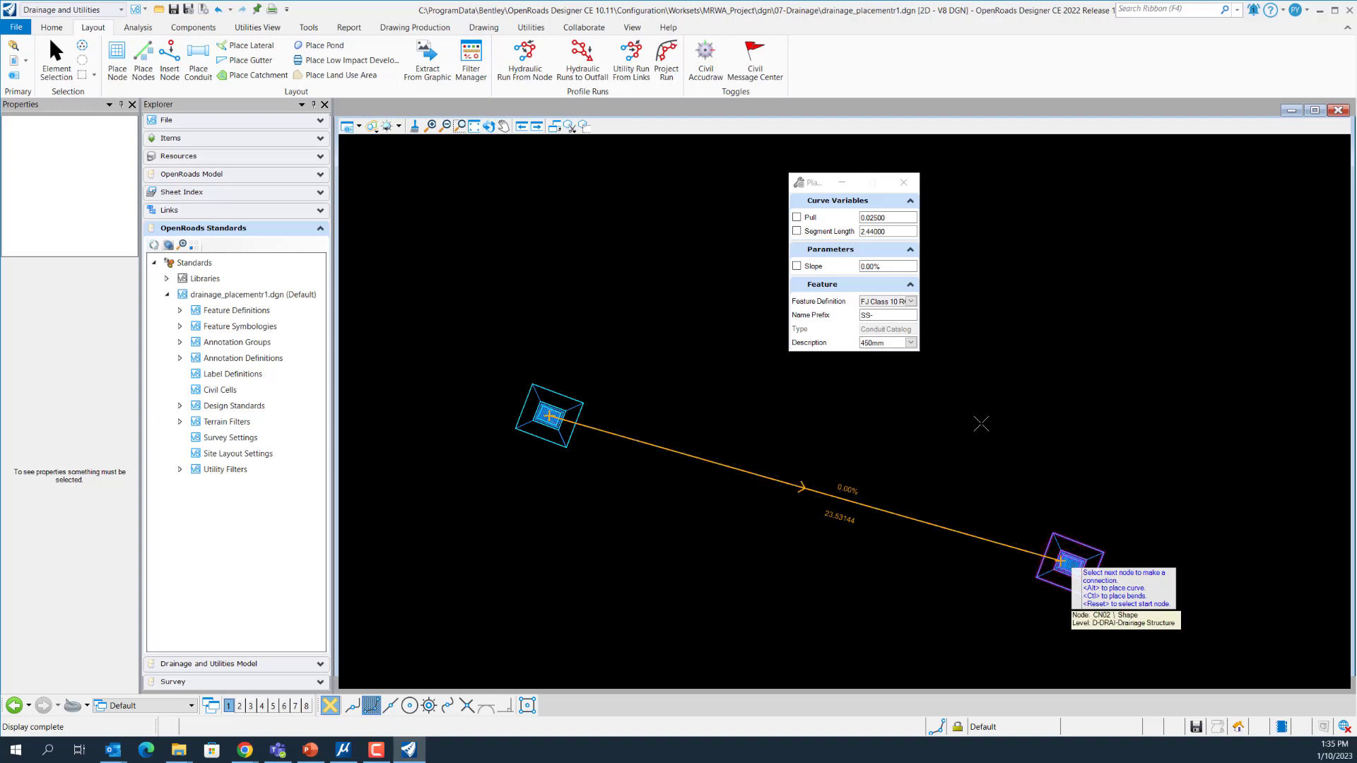
{"action": "right_click", "coordinate": [974, 426]}
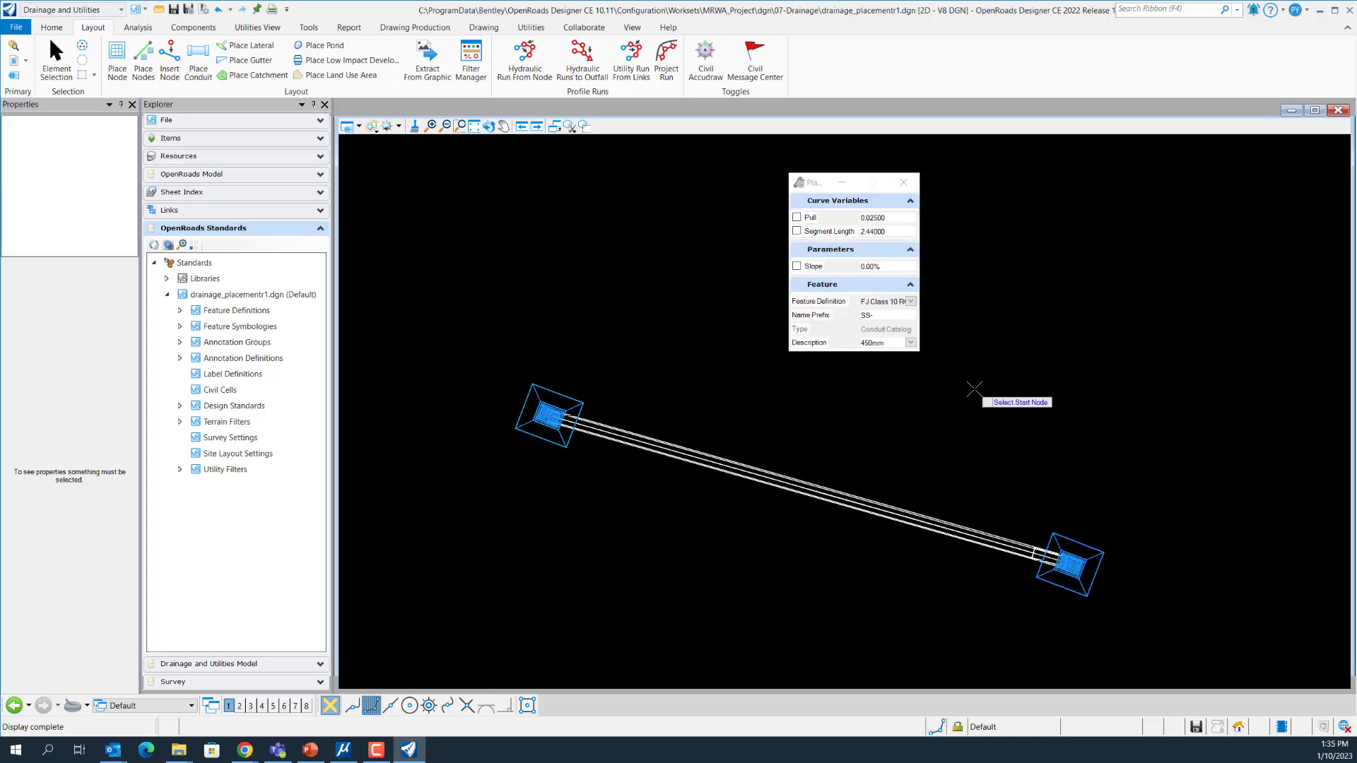
- Split the display into 2 Views Plan/3D and inspect the first node and its conduit connection up close in 3D
{"action": "right_click", "coordinate": [1056, 377]}
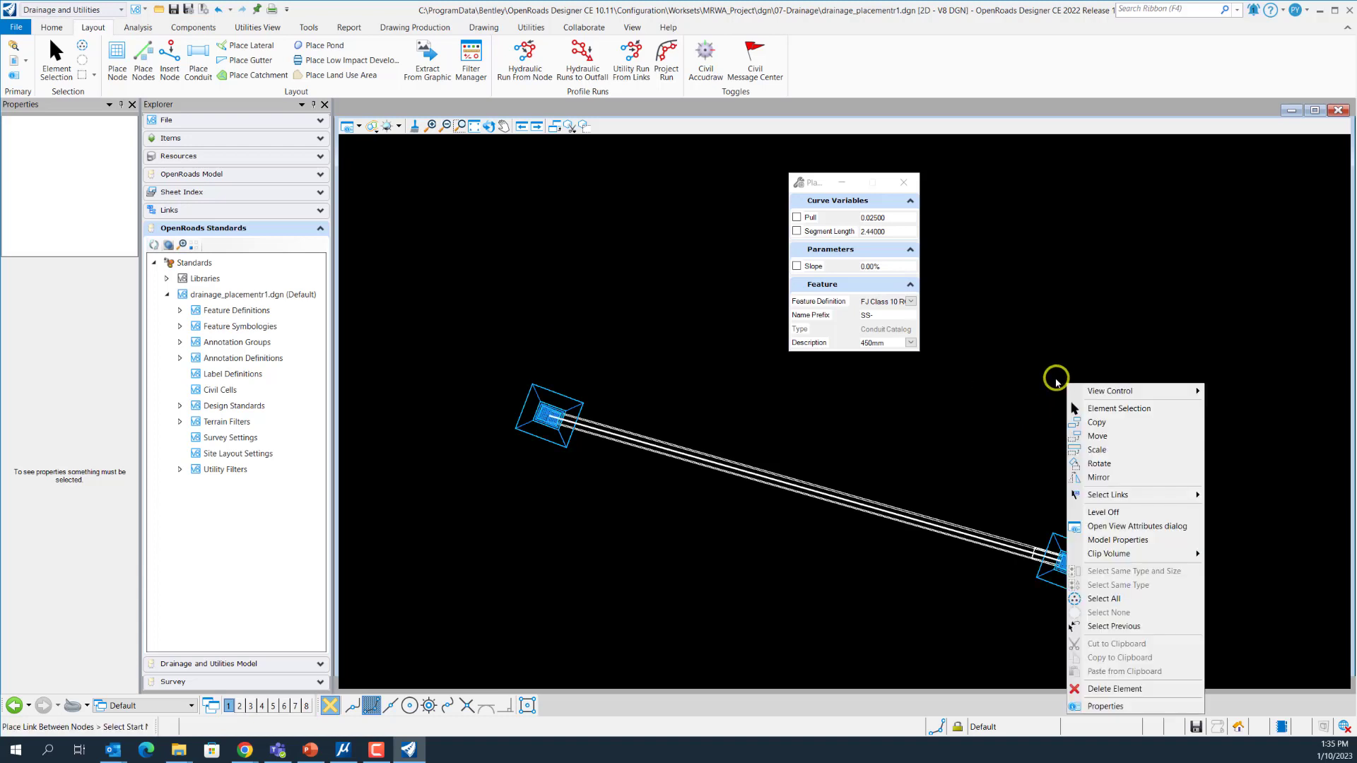
{"action": "mouse_move", "coordinate": [1117, 391]}
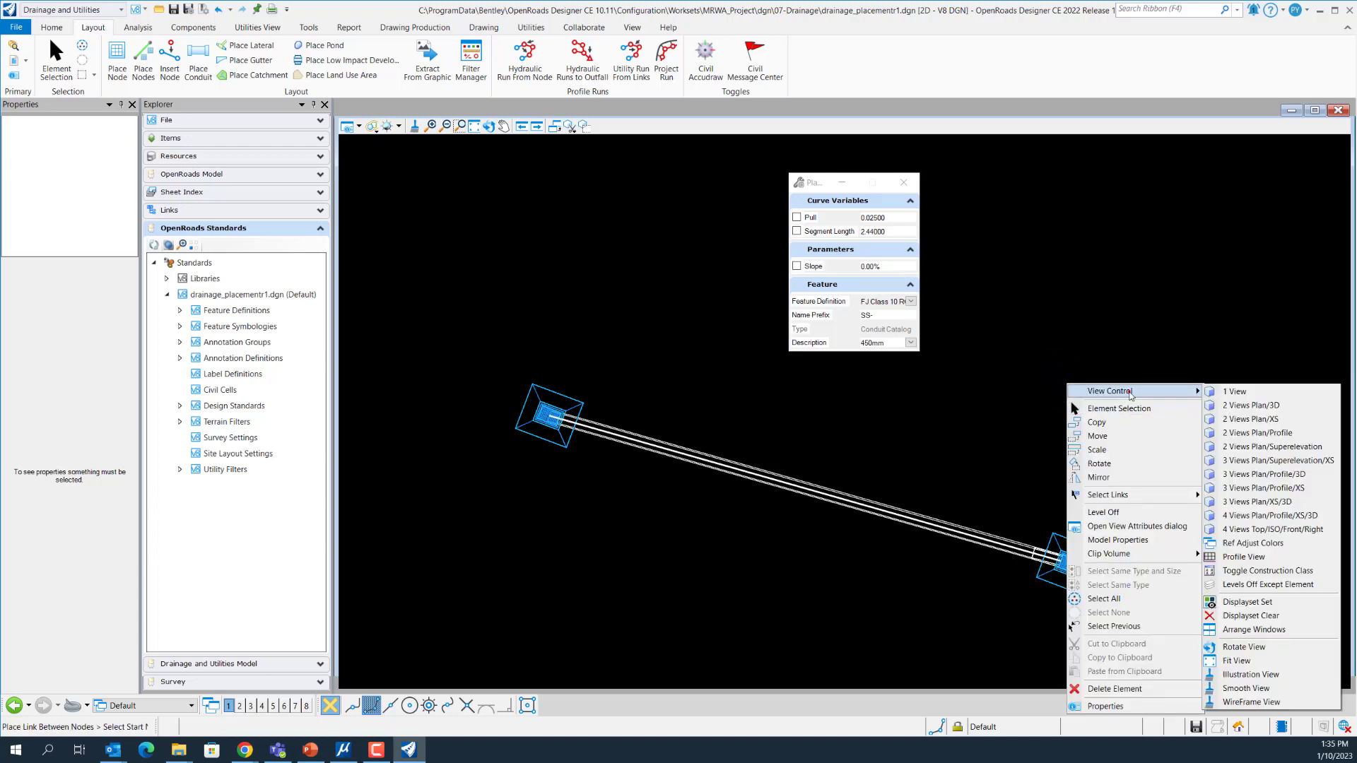
{"action": "left_click", "coordinate": [1213, 407]}
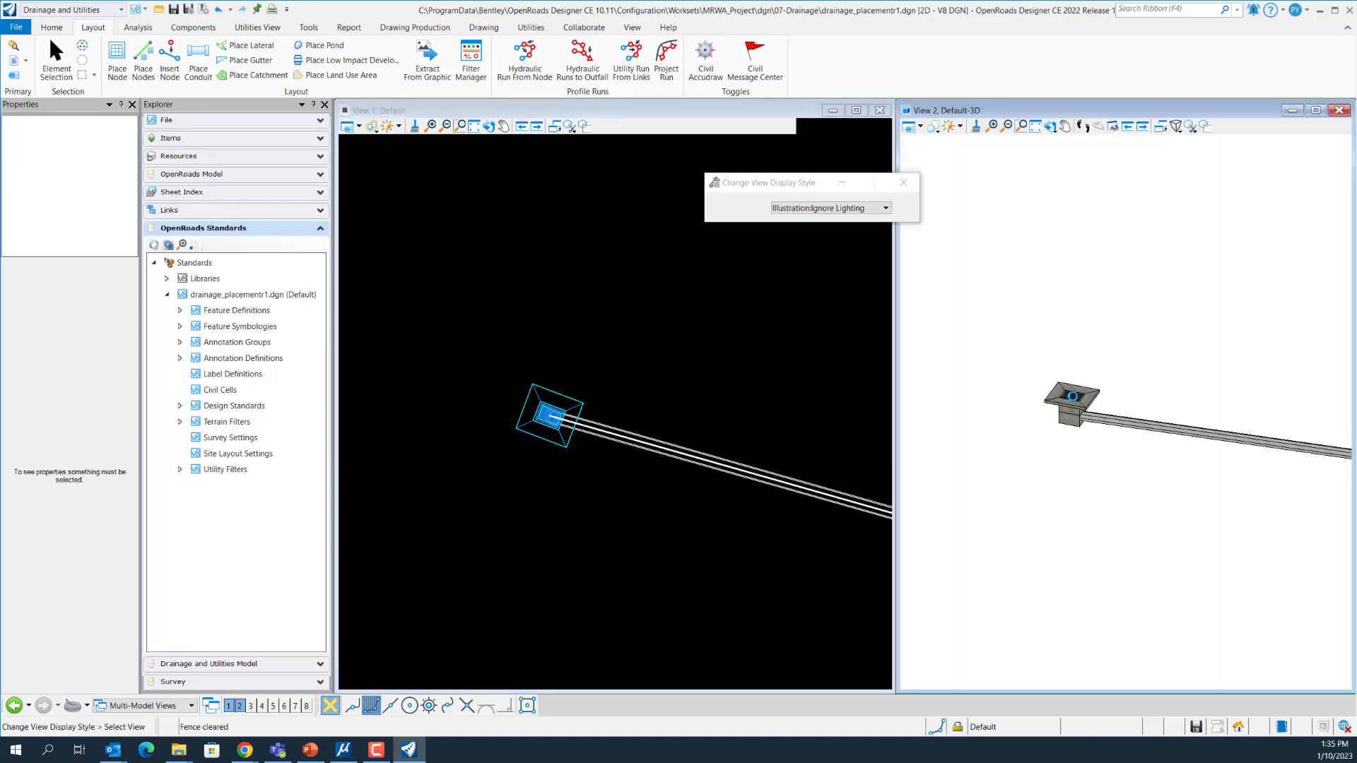
{"action": "scroll", "coordinate": [1064, 400], "scroll_direction": "up", "scroll_amount": 5}
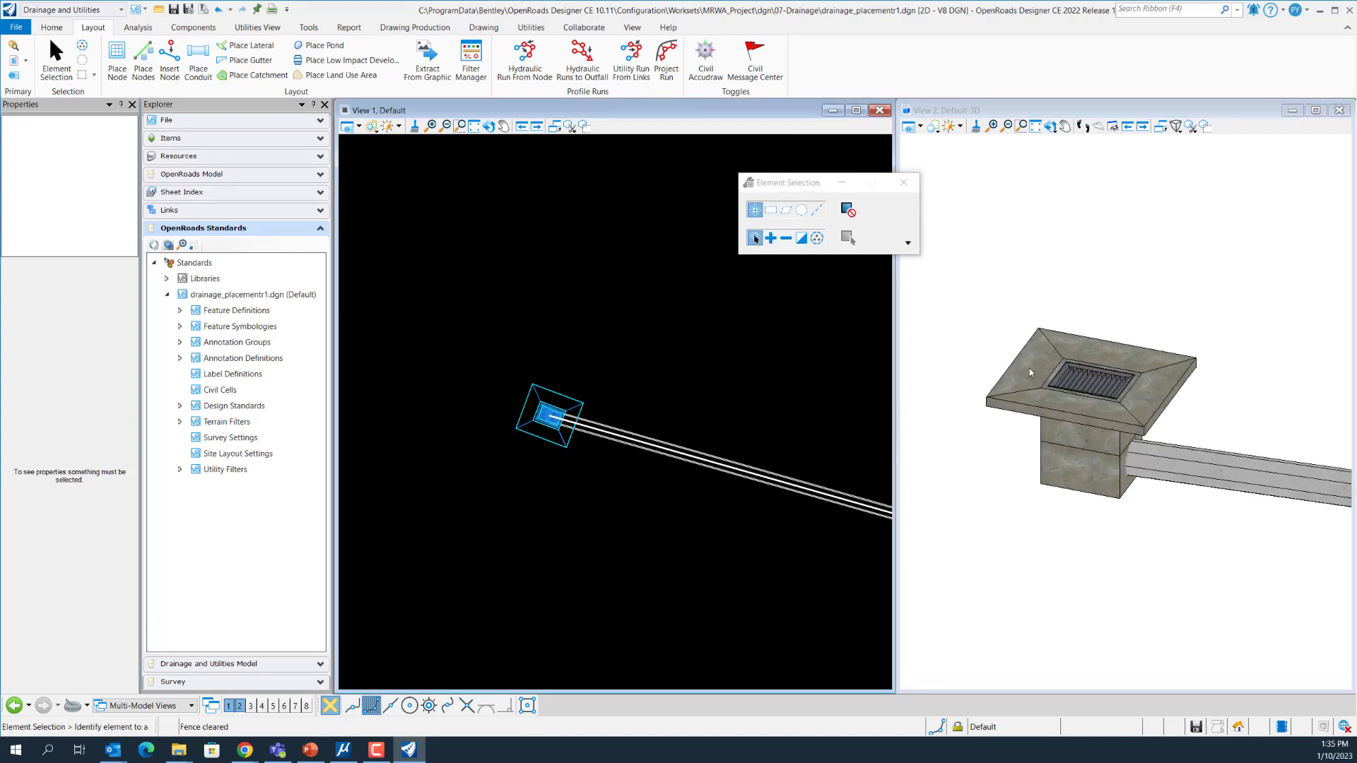